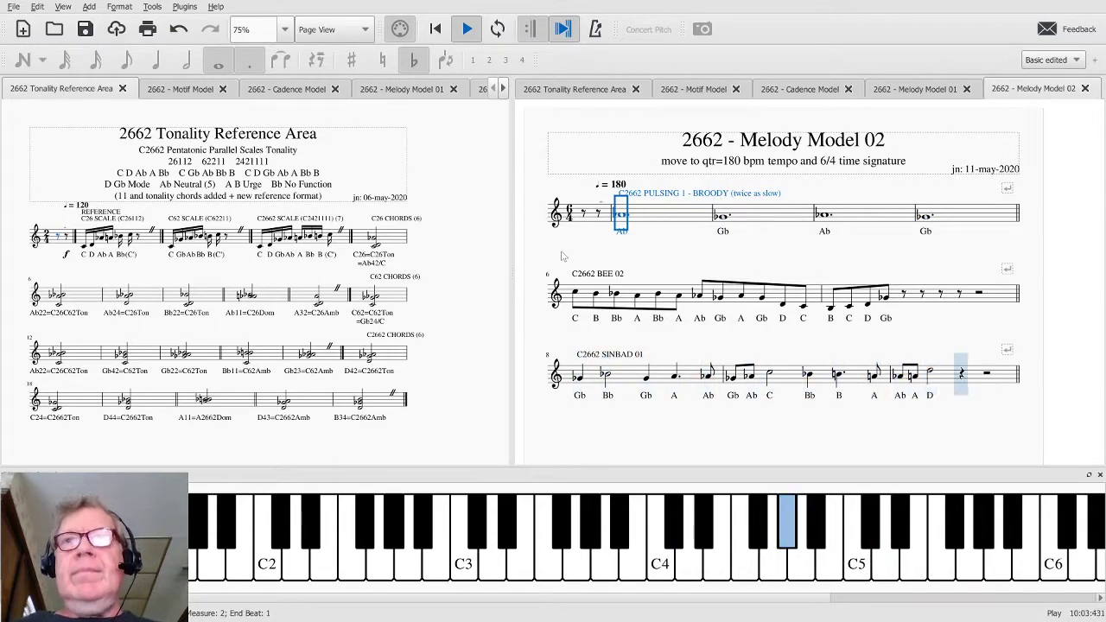
Play back Melody Model 02's opening Ab, then step from the first rest to the dotted whole note Ab.
key("space")
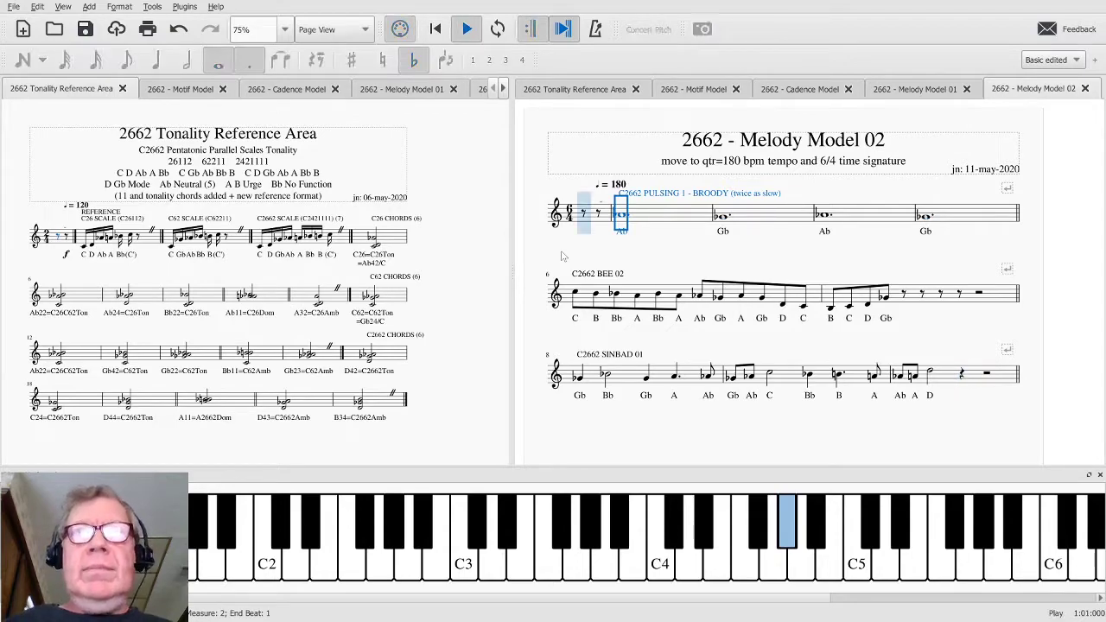
key("space")
key("Escape")
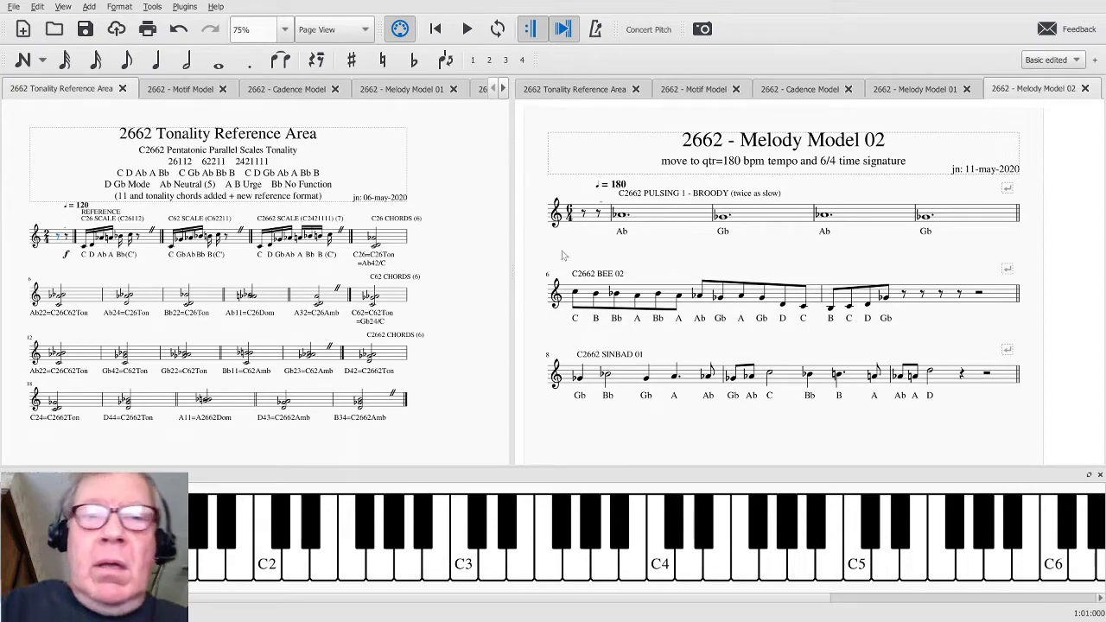
key("Right")
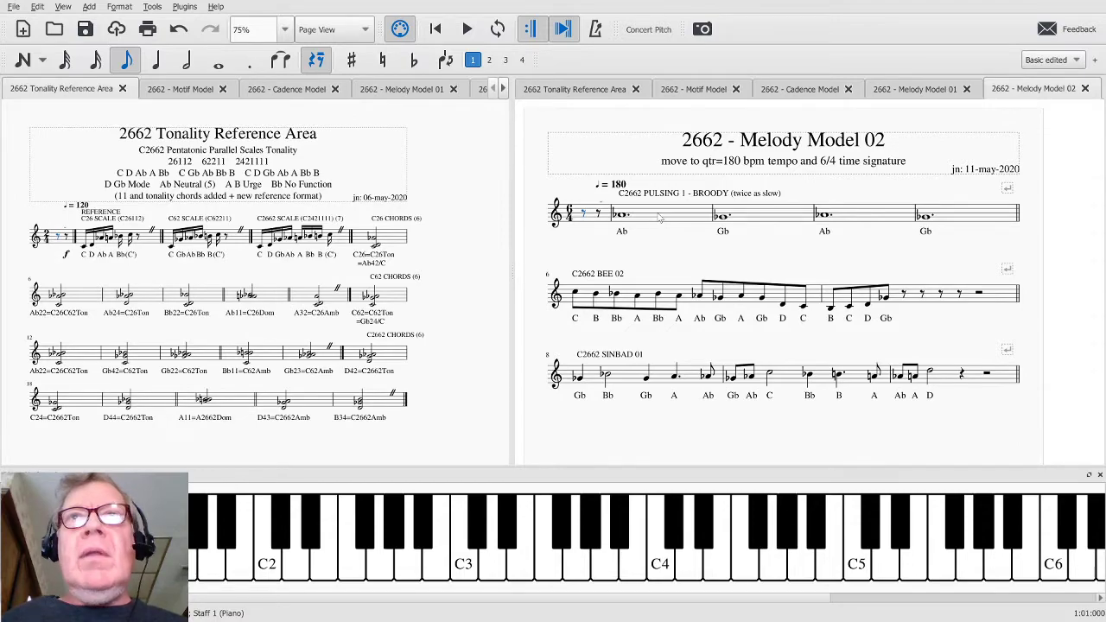
key("Right")
key("Right")
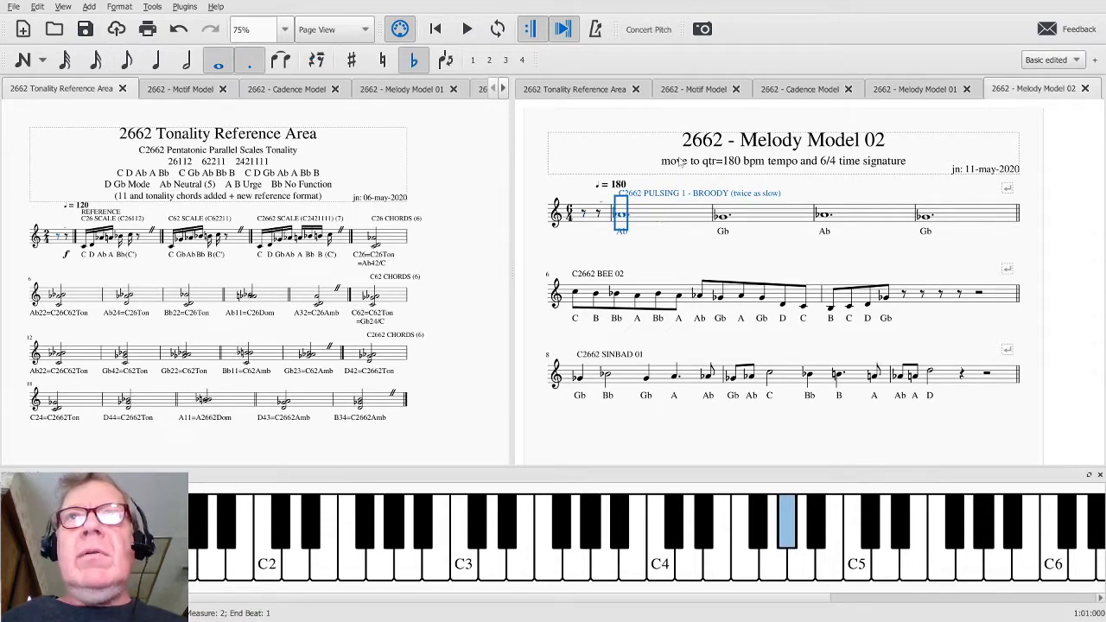
Check the subtitle and the ♩ = 180 tempo marking, then bring up Melody Model 01 on the left.
left_click(680, 164)
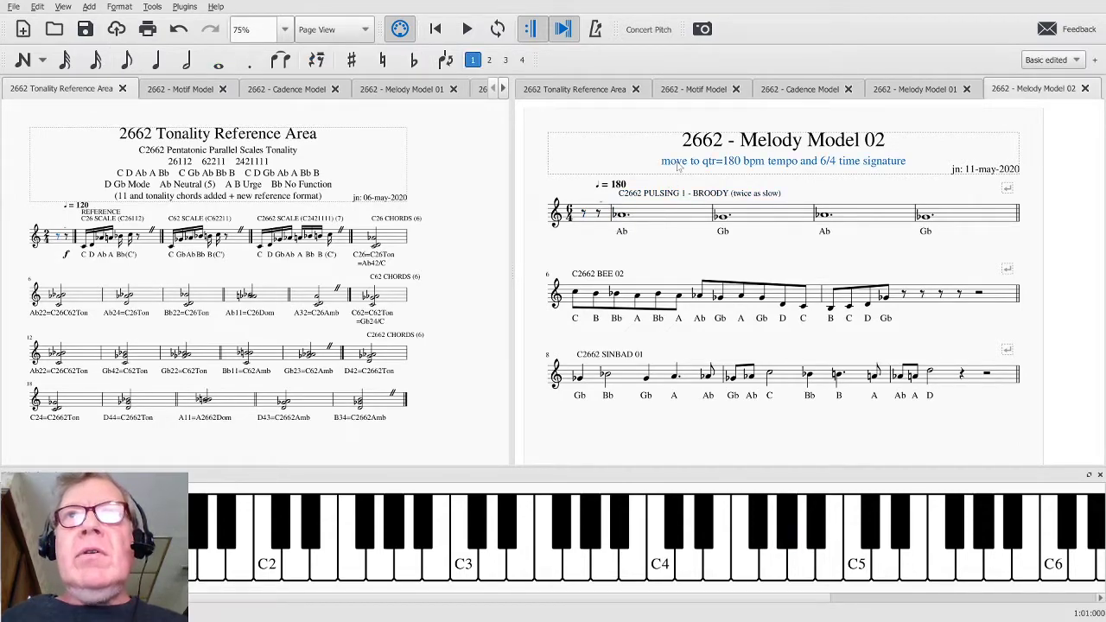
left_click(623, 185)
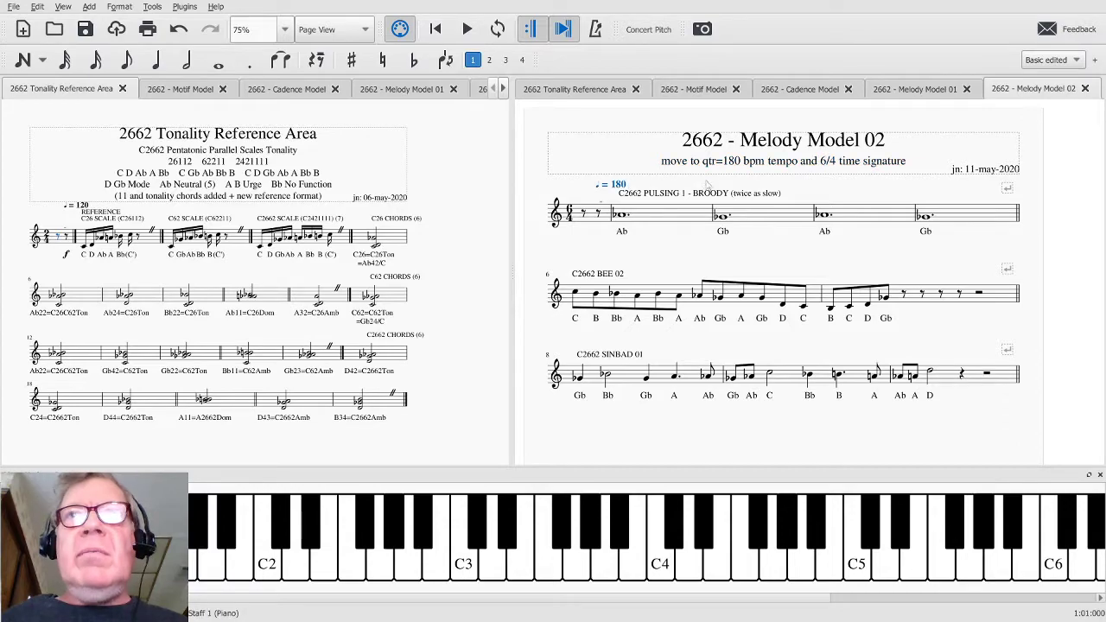
left_click(859, 166)
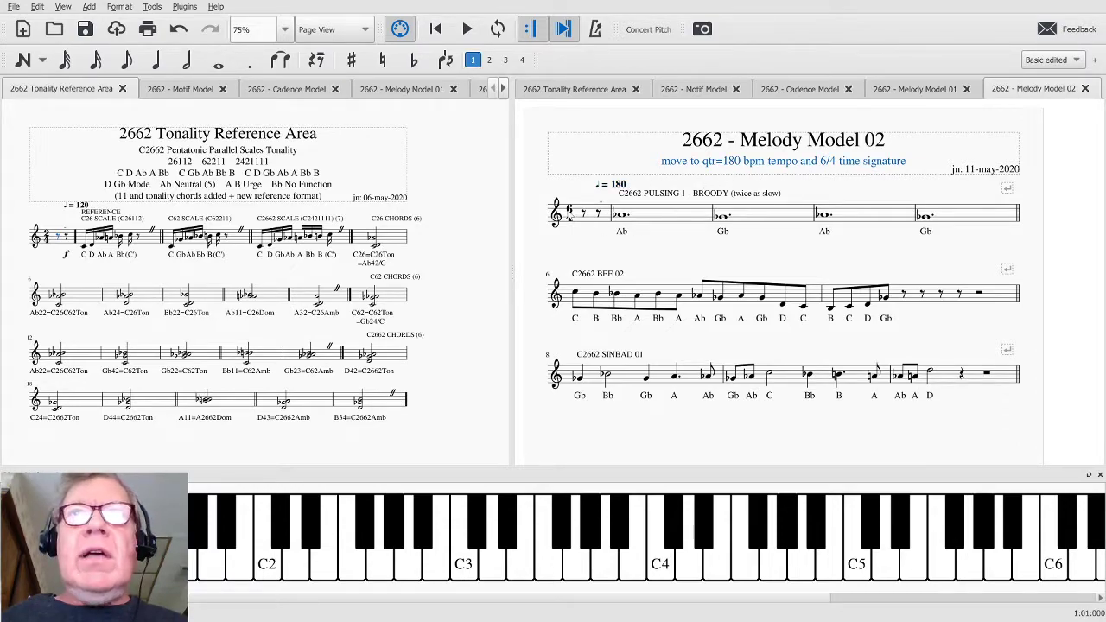
key("Escape")
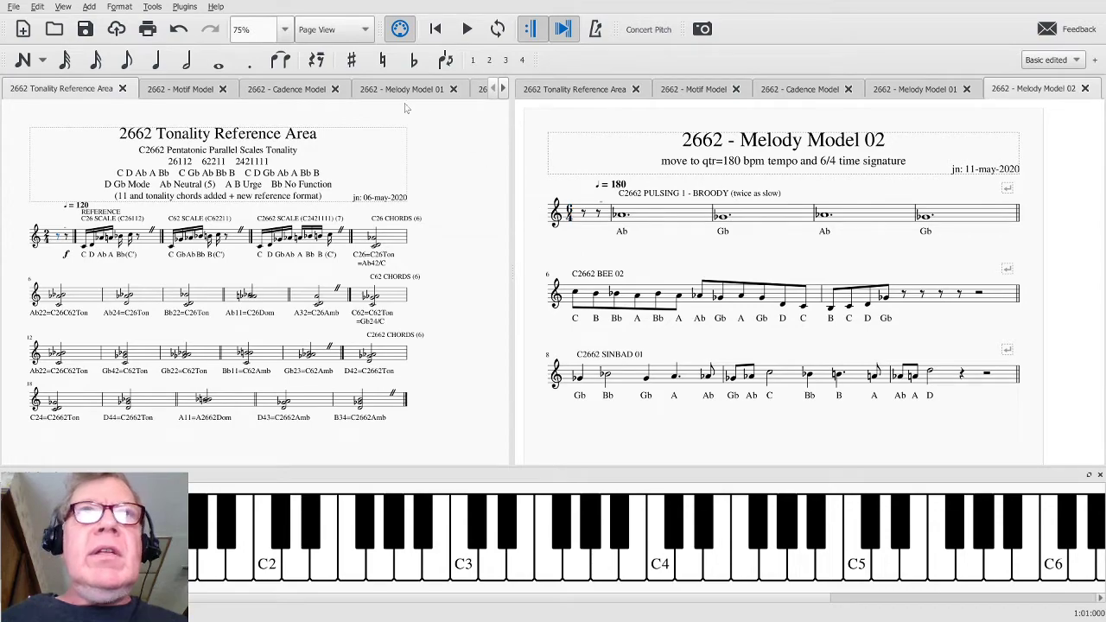
left_click(404, 89)
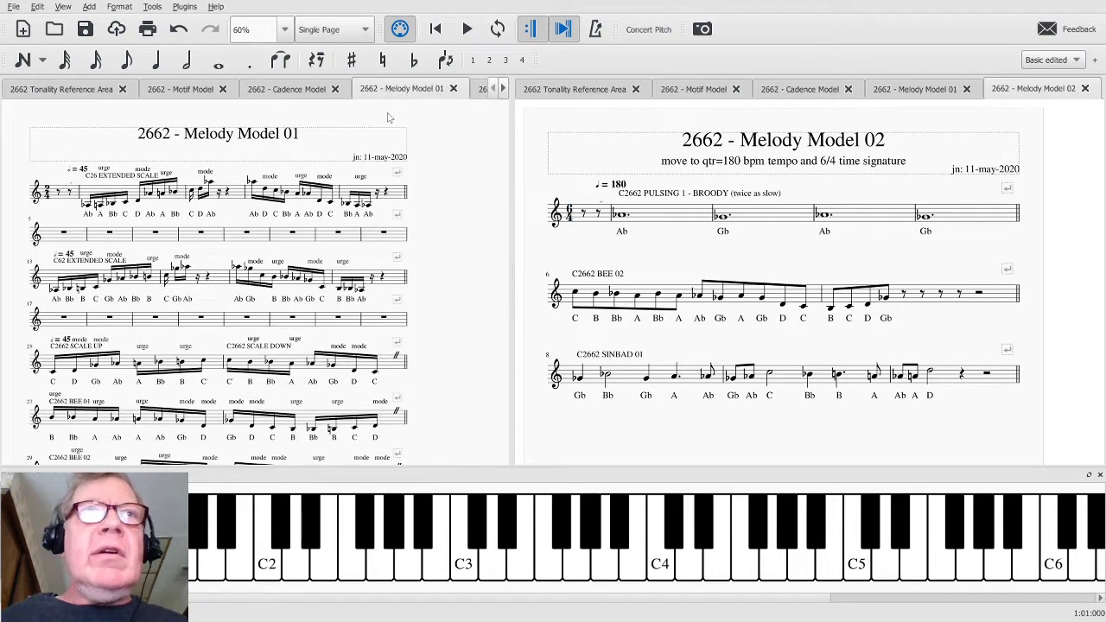
left_click(49, 193)
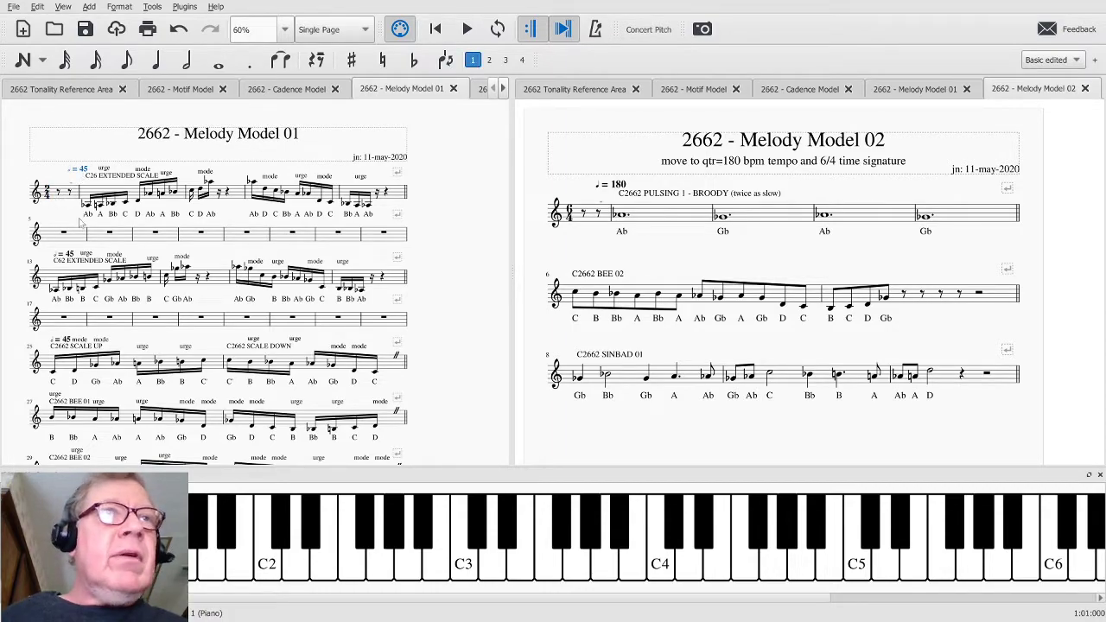
scroll(78, 247, "down", 1)
scroll(76, 251, "down", 1)
scroll(74, 252, "down", 1)
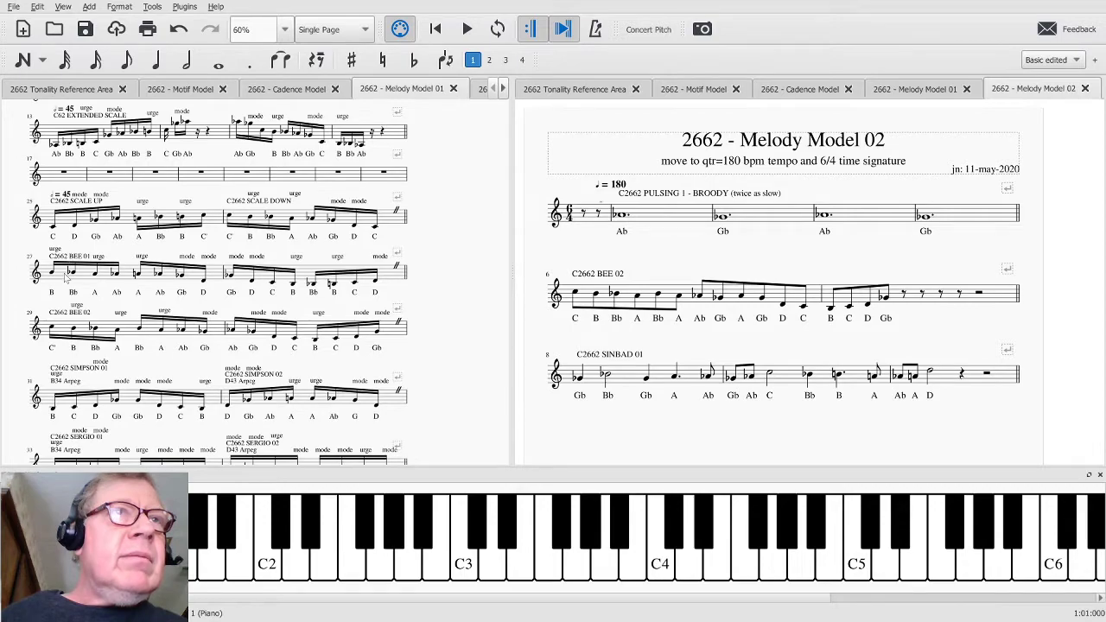
scroll(65, 277, "down", 2)
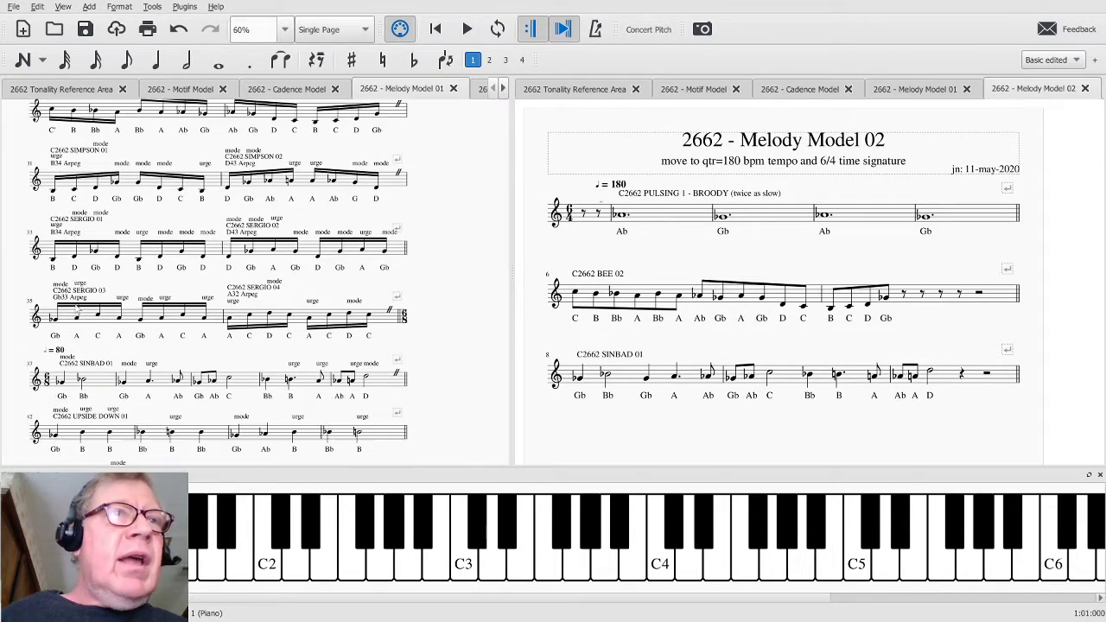
scroll(76, 307, "down", 2)
left_click(55, 350)
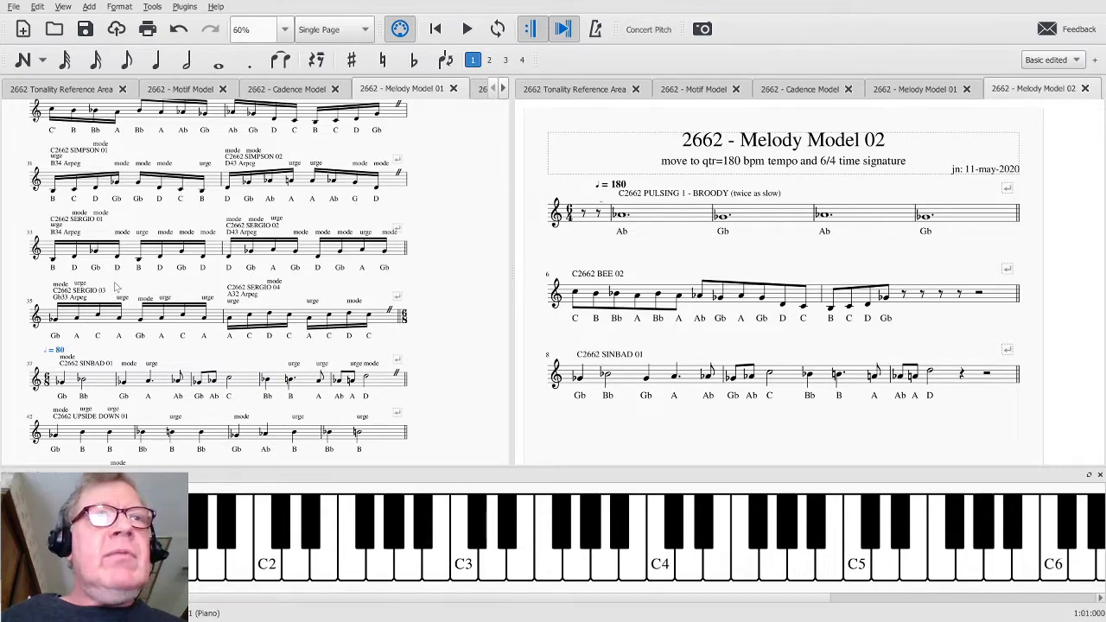
left_click(447, 307)
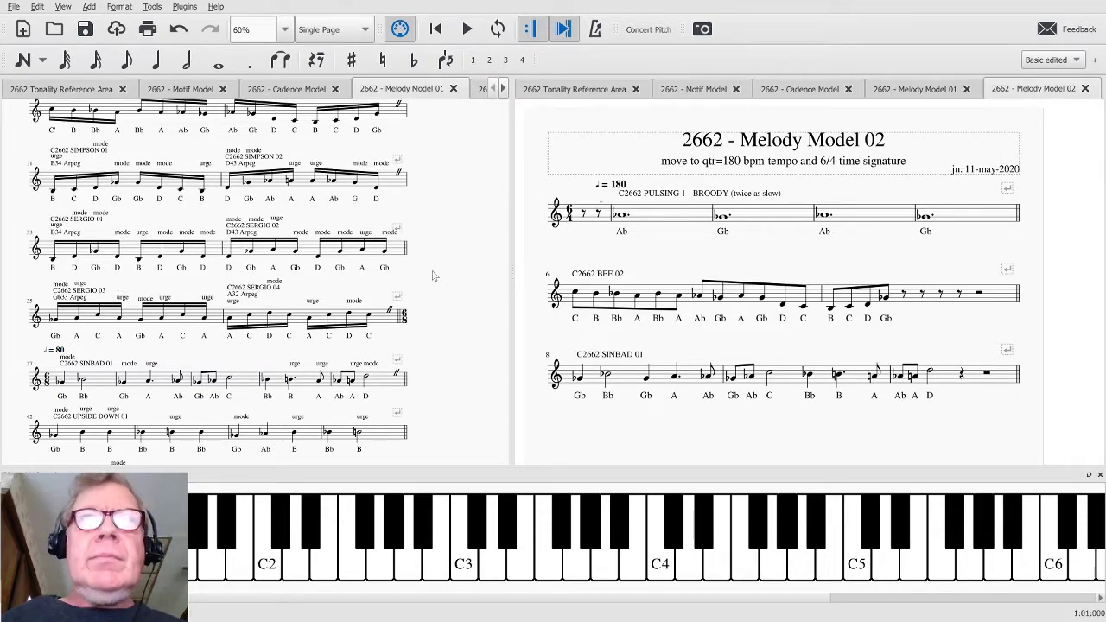
scroll(438, 280, "up", 3)
scroll(438, 278, "up", 3)
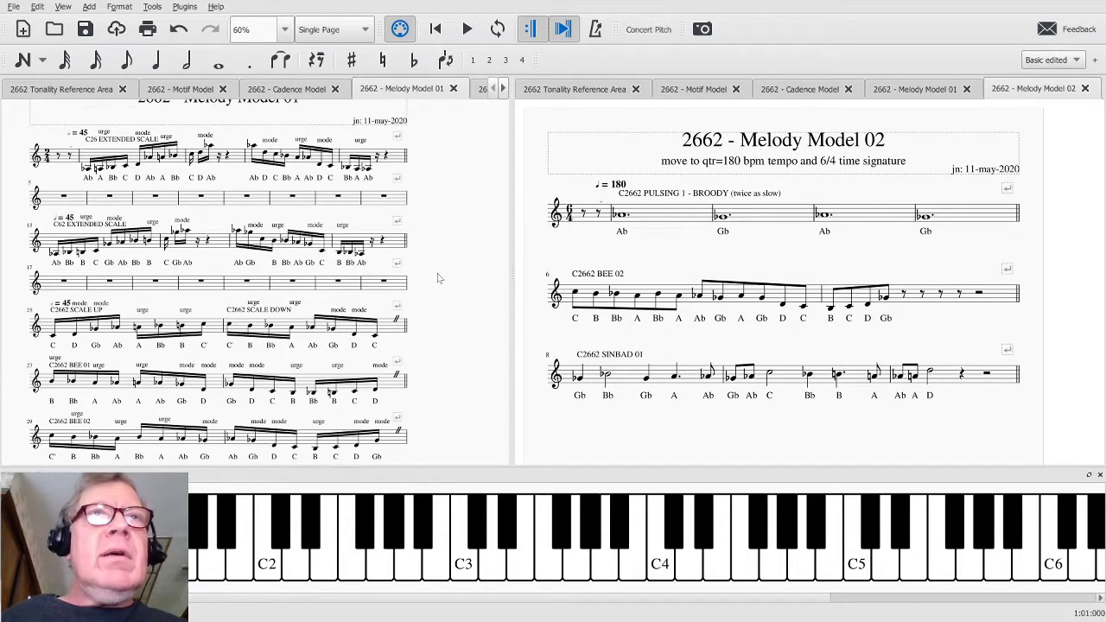
left_click(309, 90)
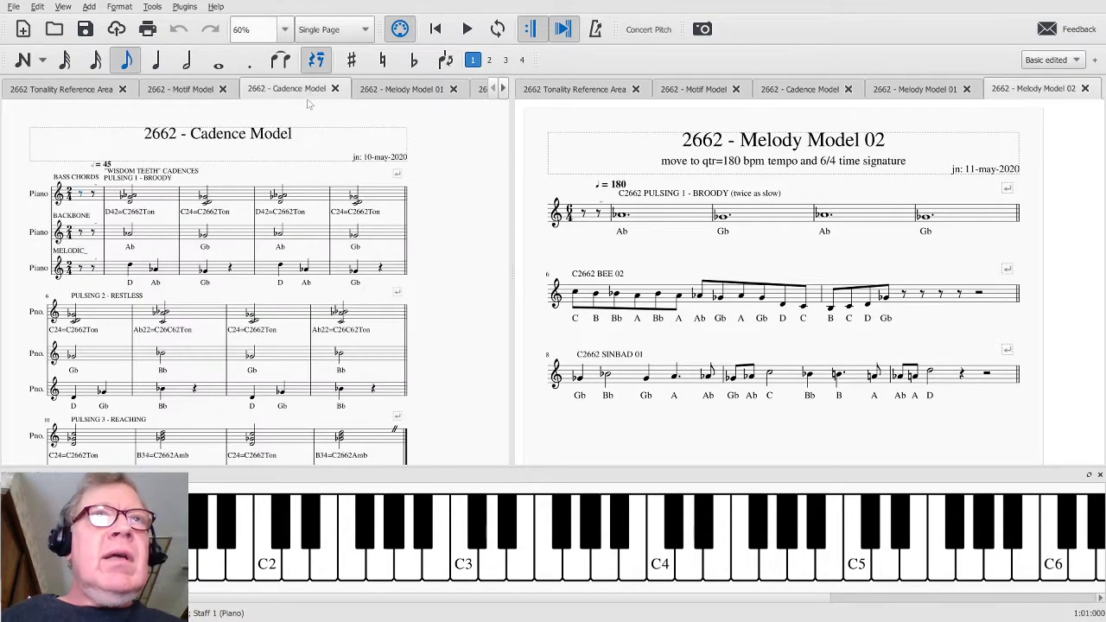
Play the Cadence Model from its first chord and stop.
left_click(152, 199)
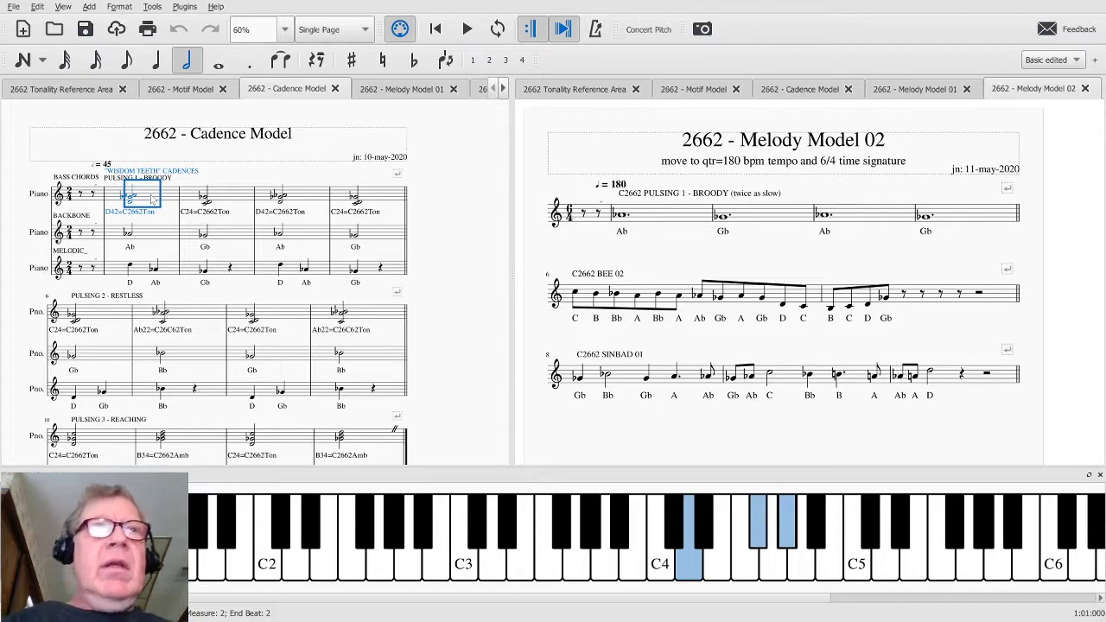
key("space")
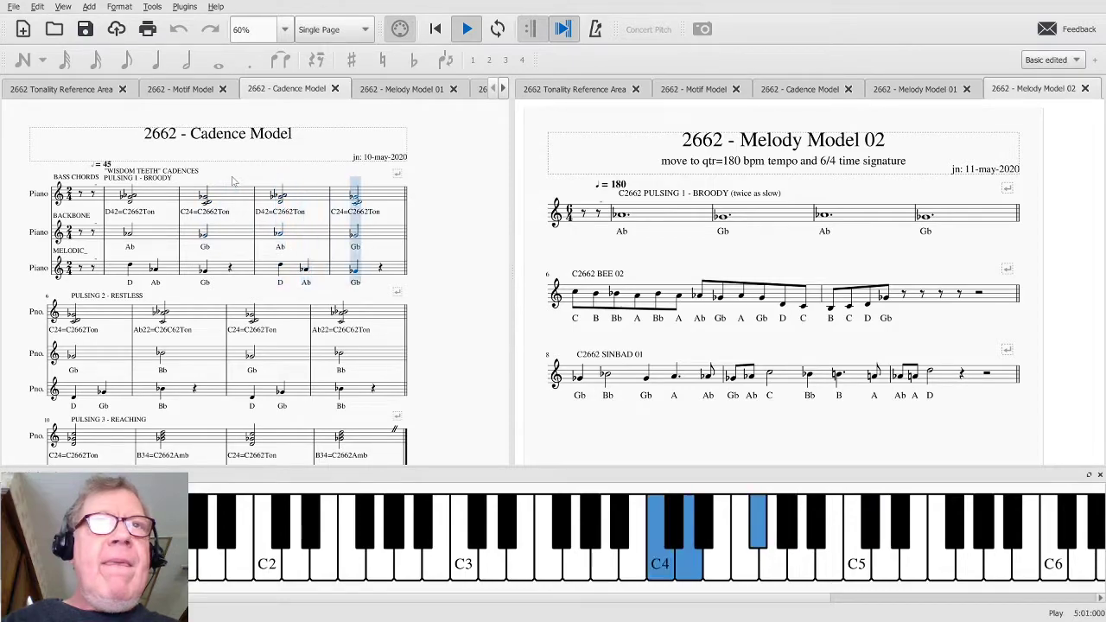
key("space")
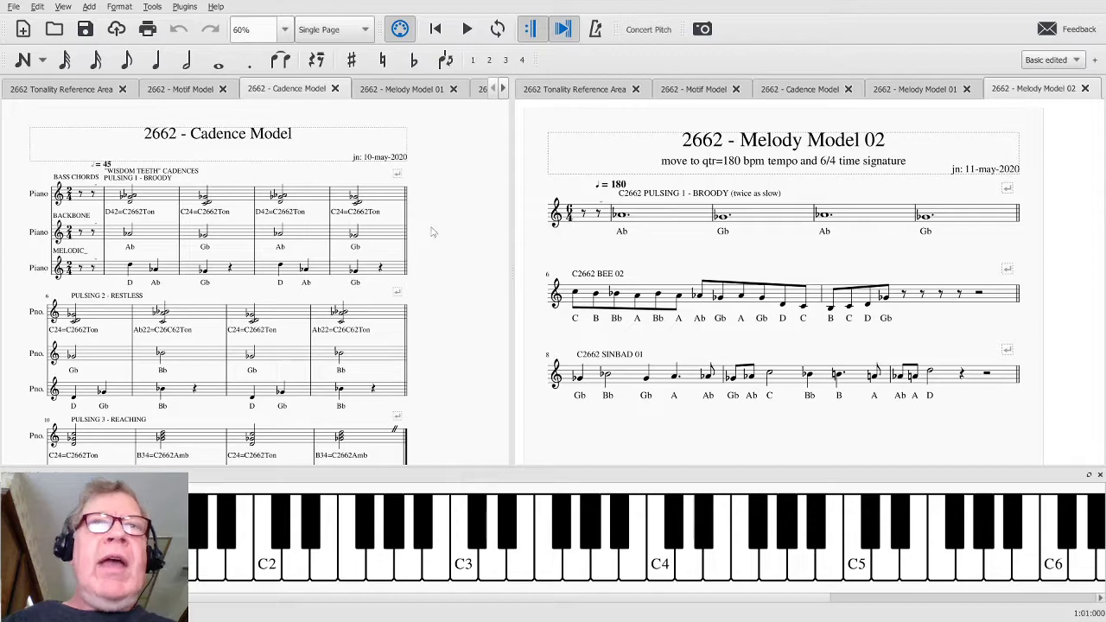
Play Melody Model 02 from the start and stop playback.
left_click(646, 220)
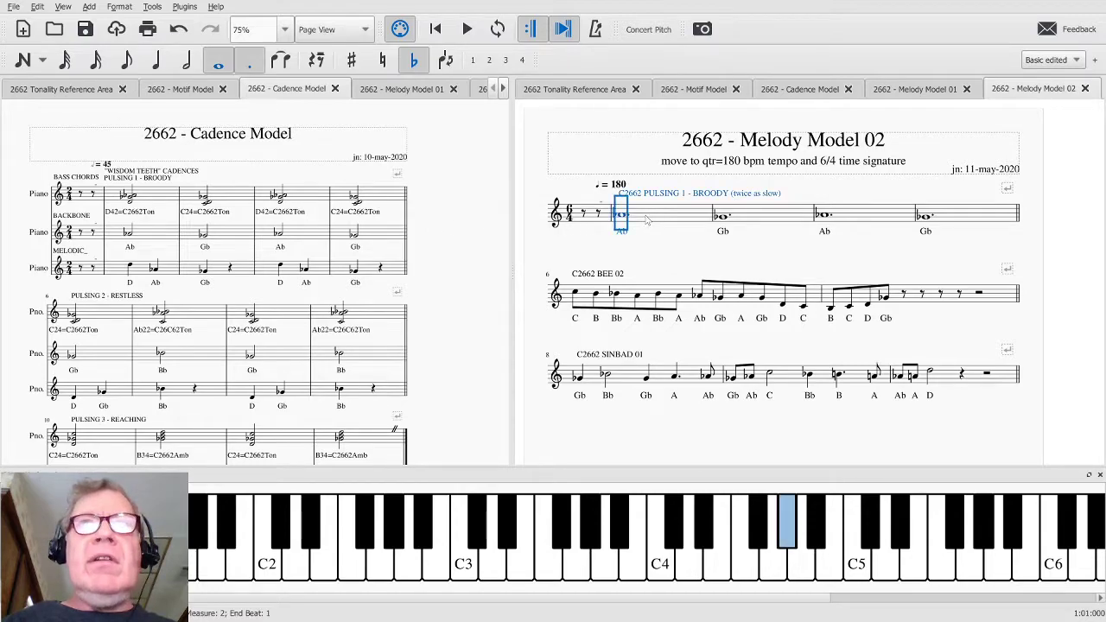
left_click(571, 247)
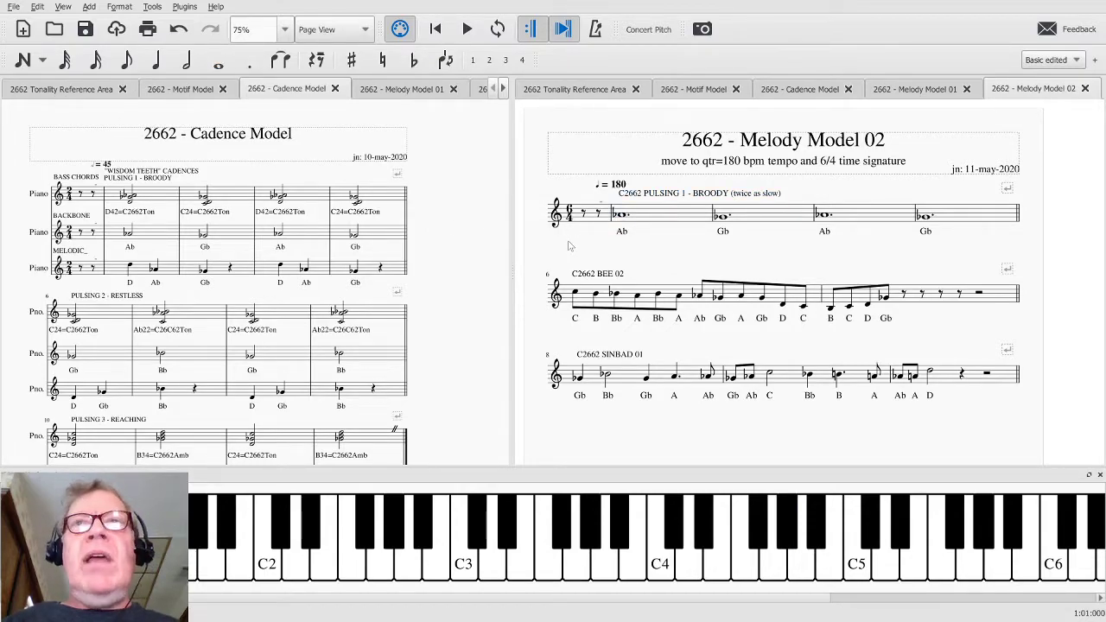
key("space")
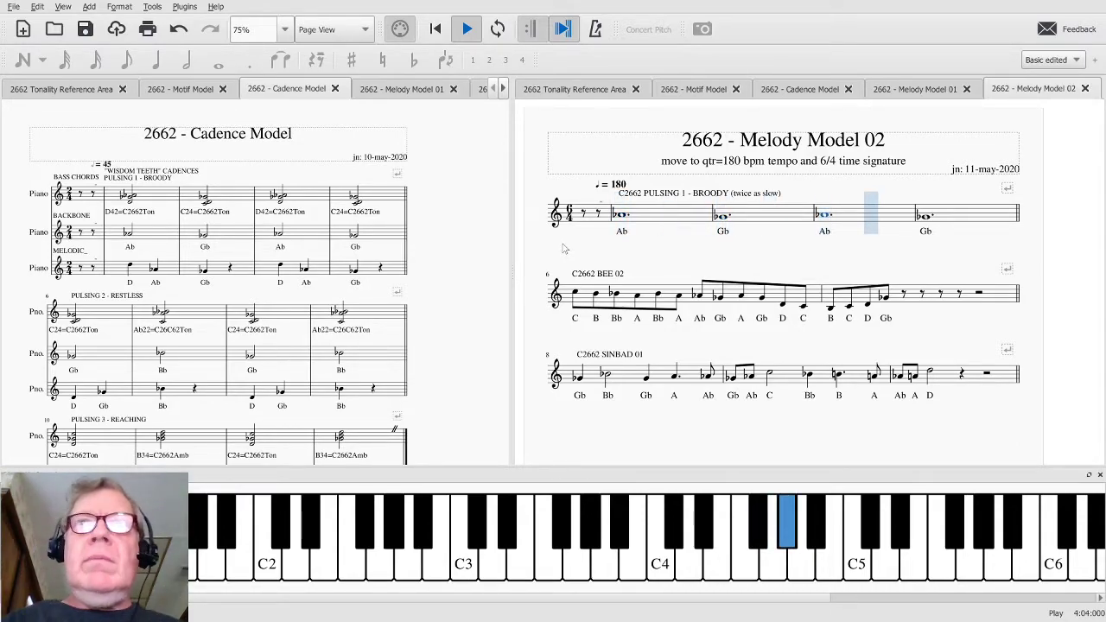
key("space")
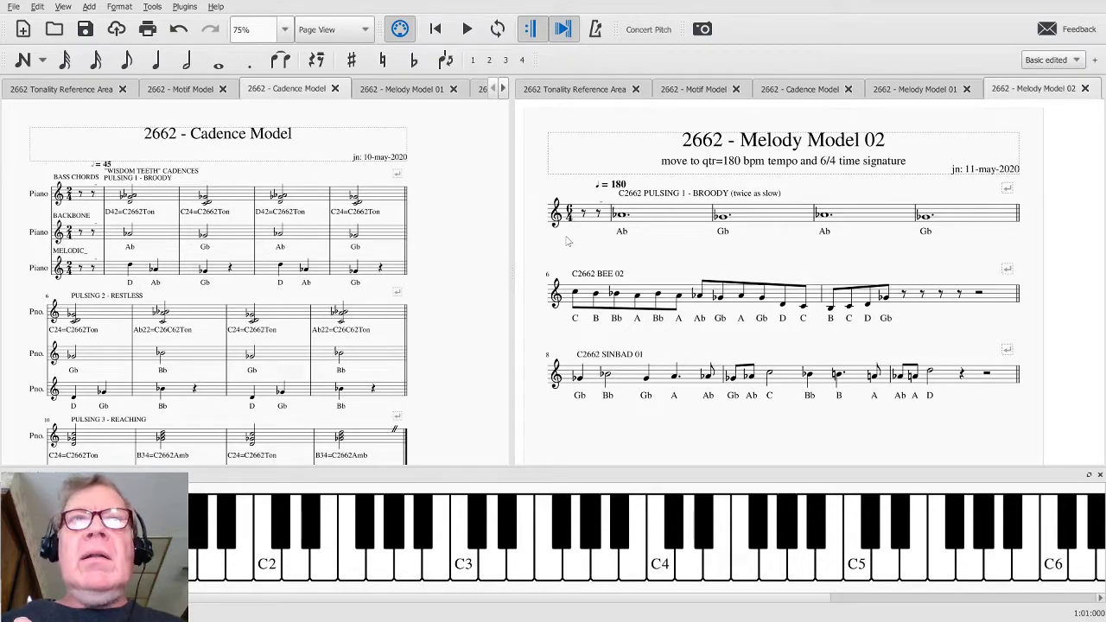
In ArtRage's Rambling Melodies notes, bracket the CONSOLIDATE and 6/4 lines and underline '3 beat patterns'.
key("alt+Tab")
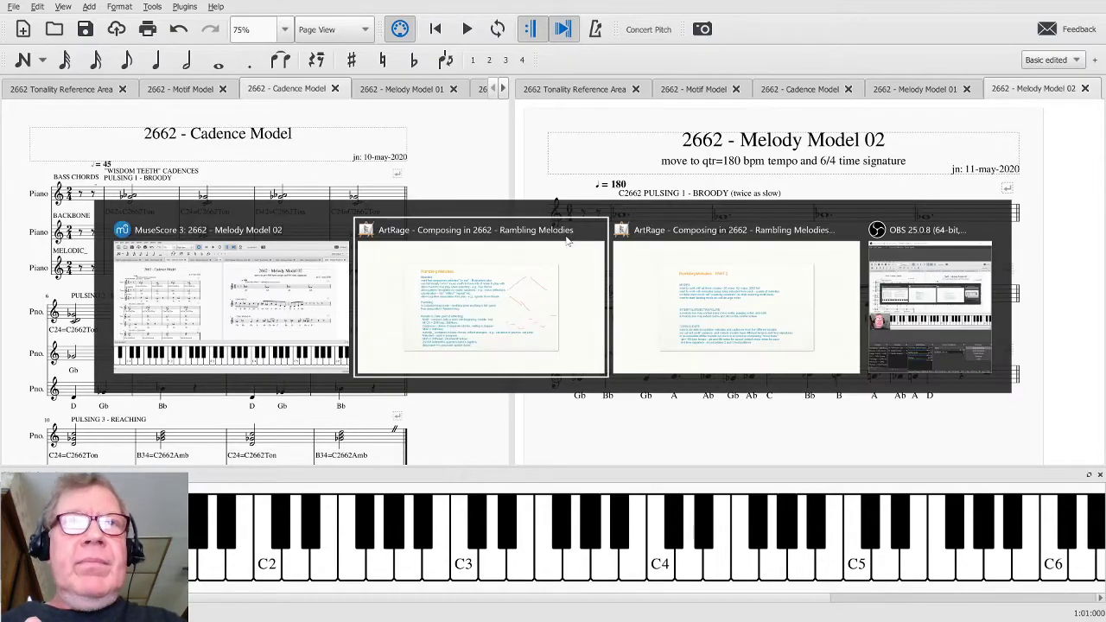
key("alt+Tab")
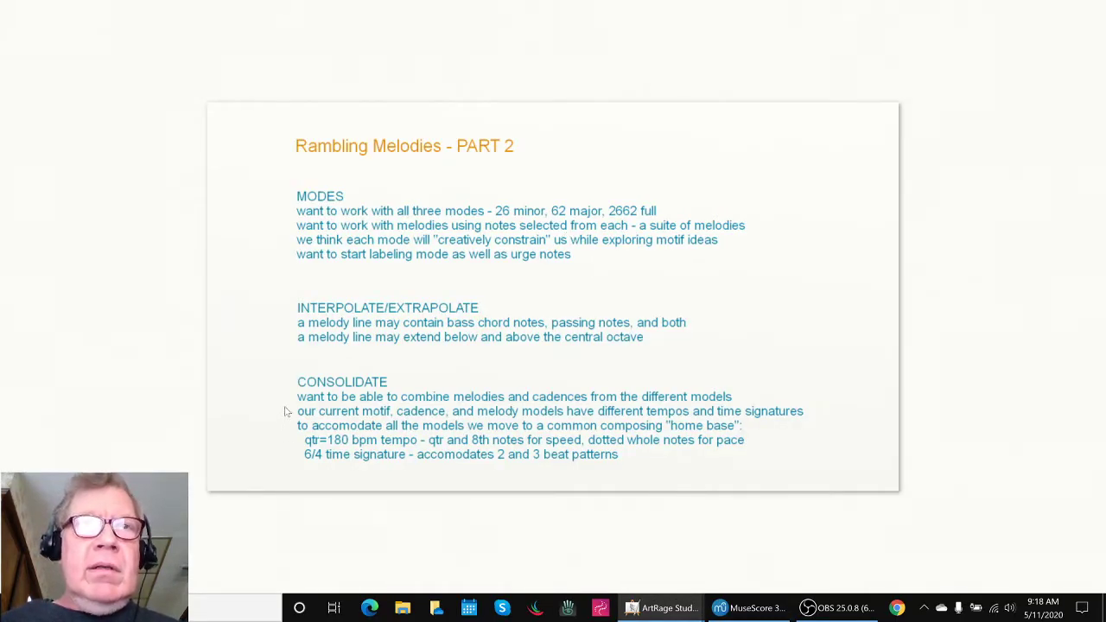
left_click_drag(291, 391, 289, 416)
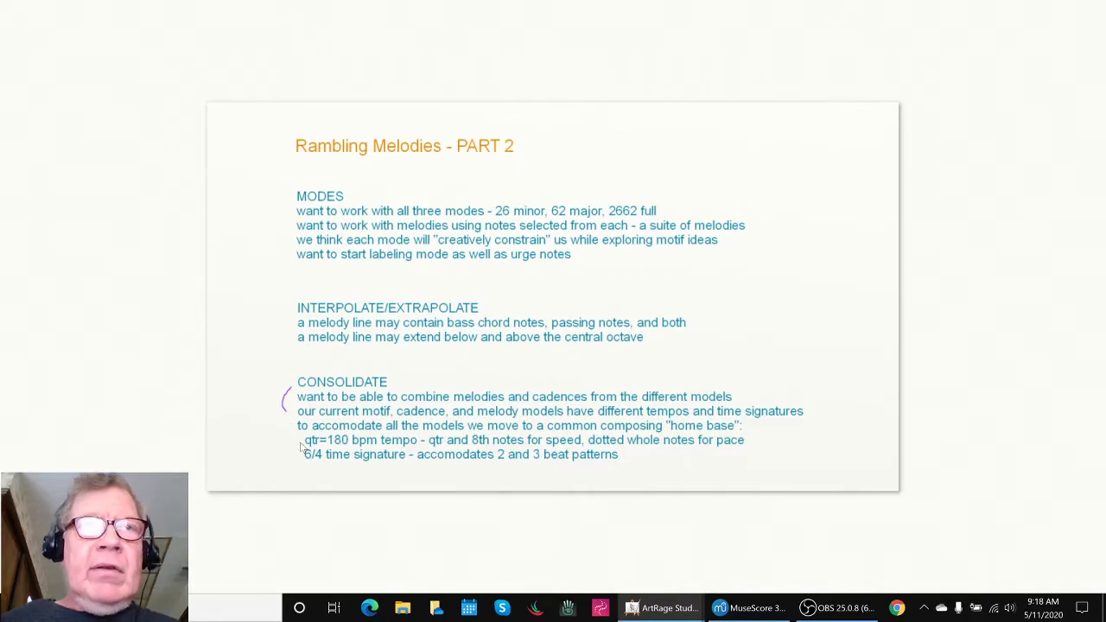
left_click_drag(291, 446, 288, 465)
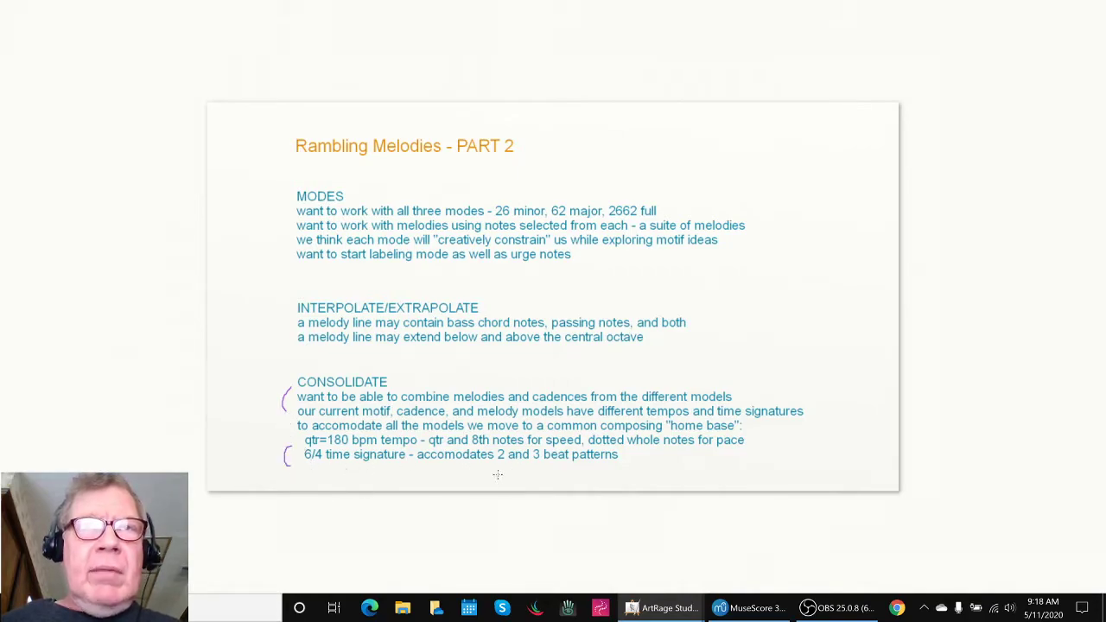
left_click_drag(501, 473, 558, 470)
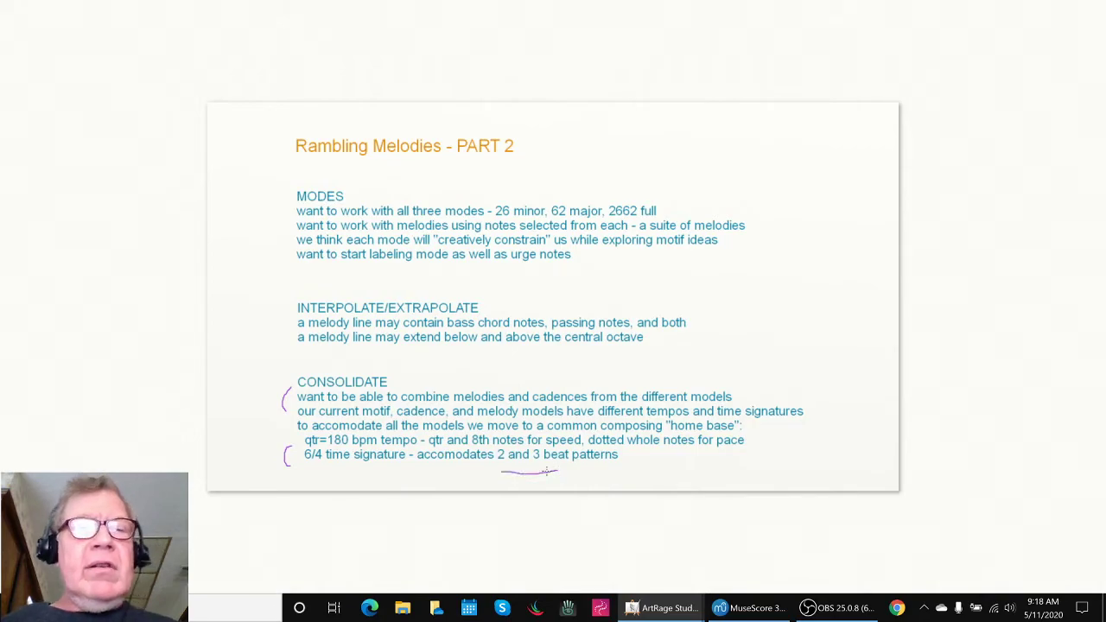
key("alt+Tab")
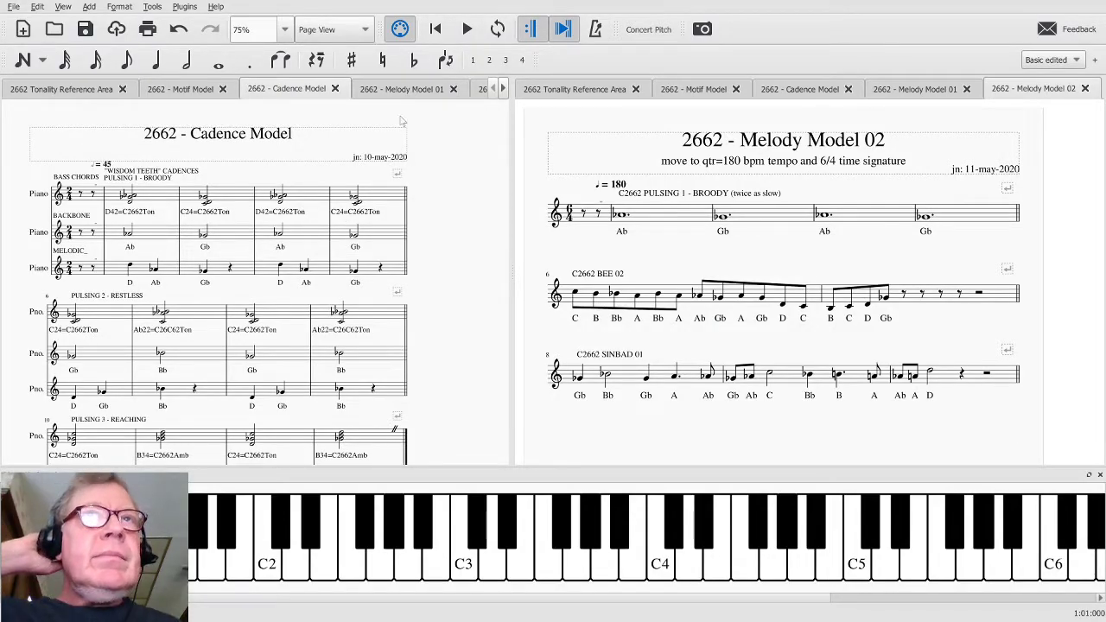
Show Melody Model 01 on the left and play its BEE 02 measure.
left_click(403, 89)
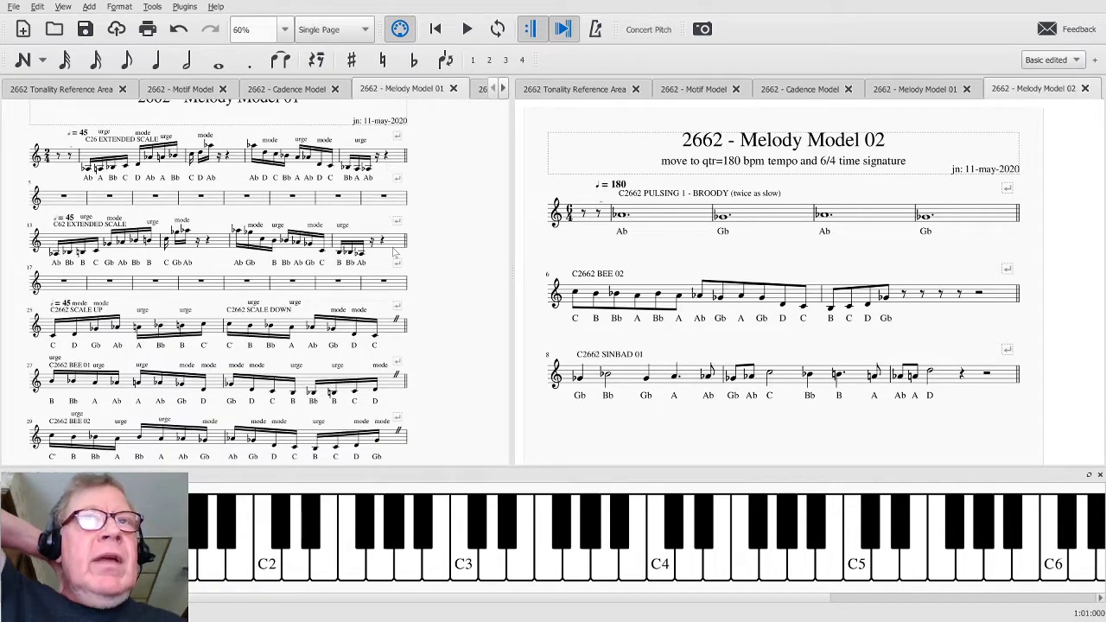
scroll(337, 321, "down", 3)
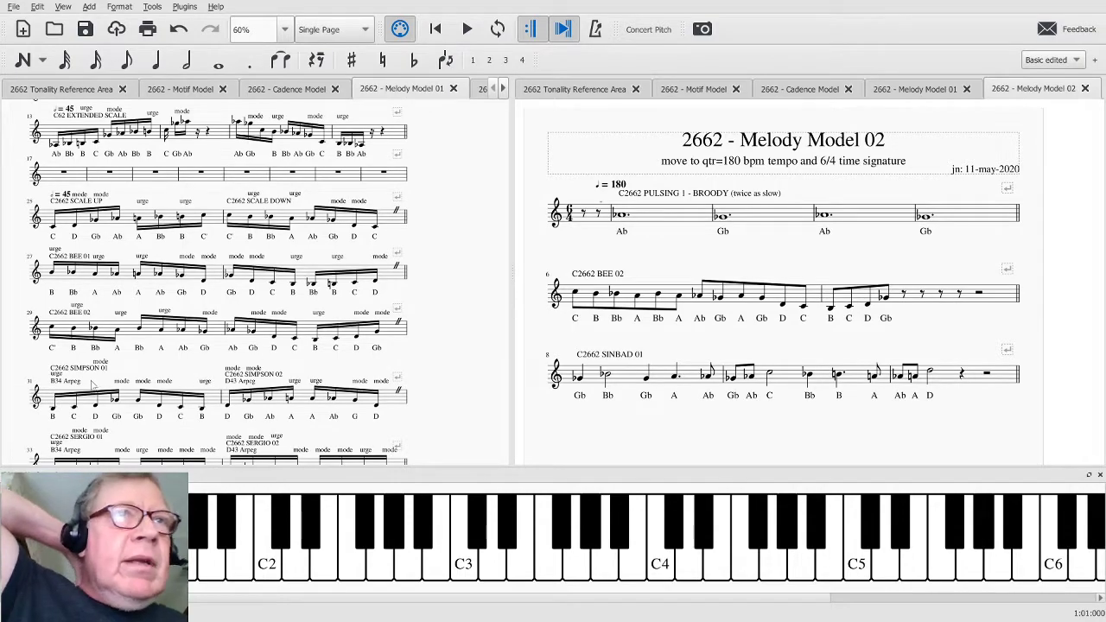
left_click(87, 334)
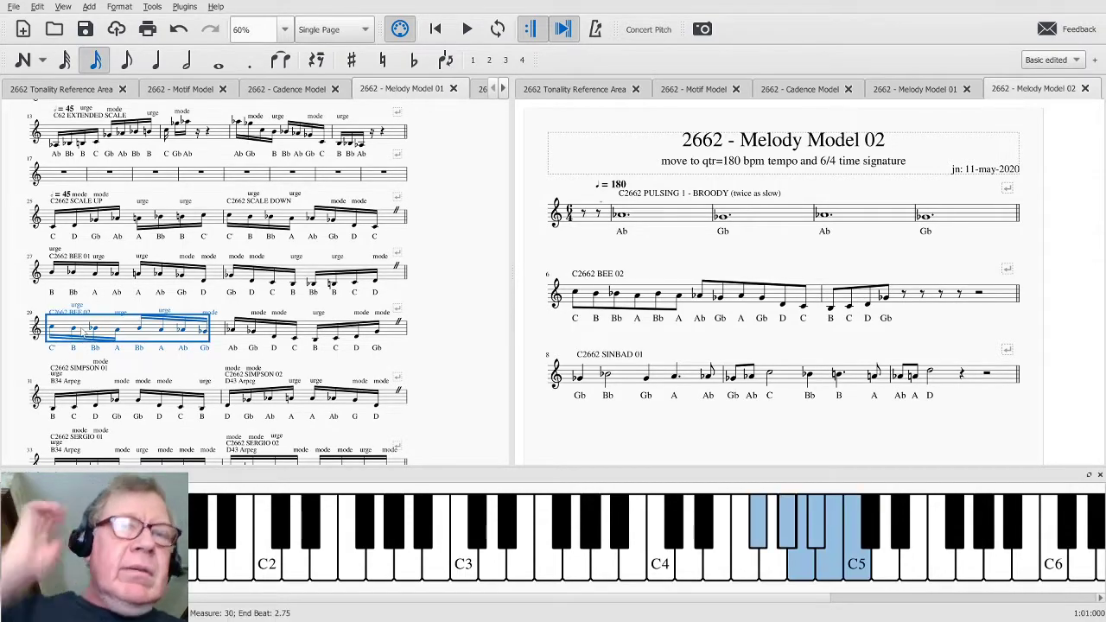
key("space")
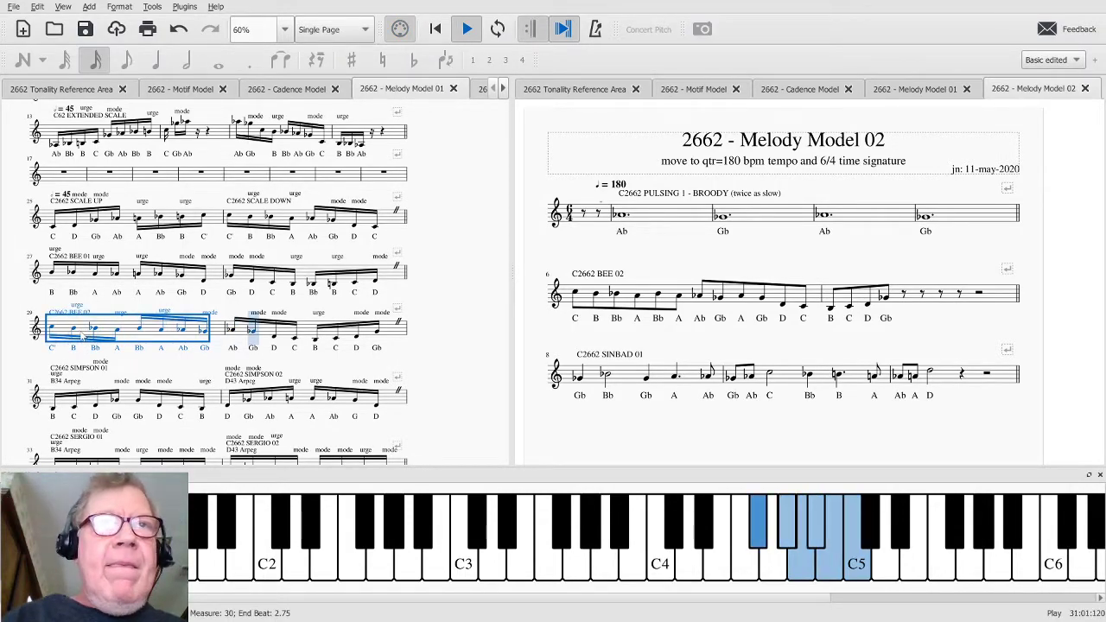
key("space")
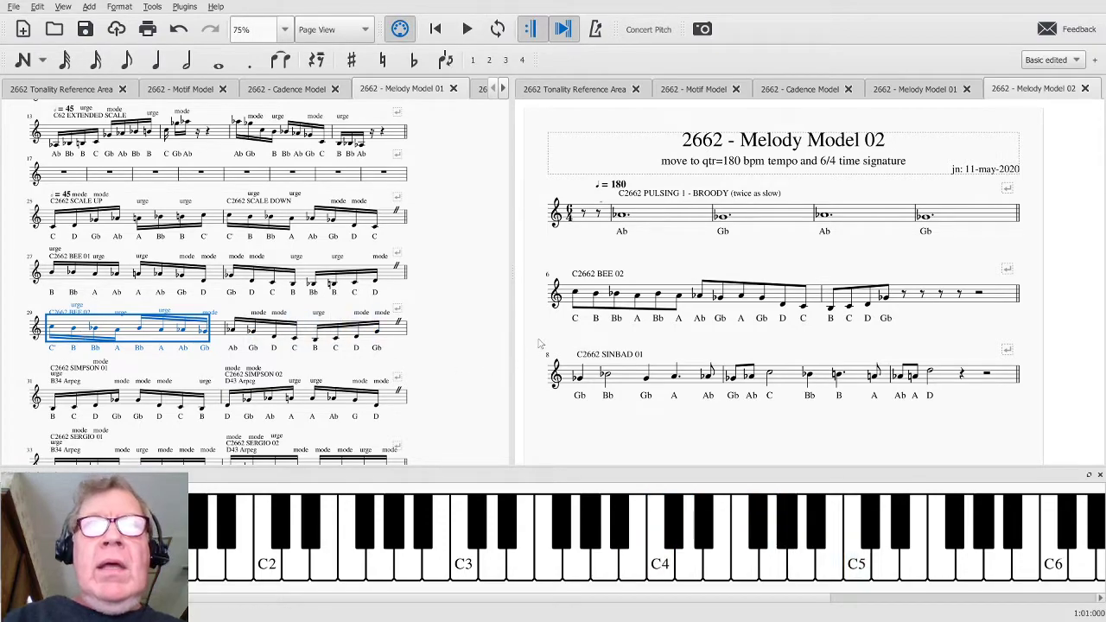
Play the first BEE 02 measure (measure 6) in Melody Model 02 for comparison.
left_click(633, 292)
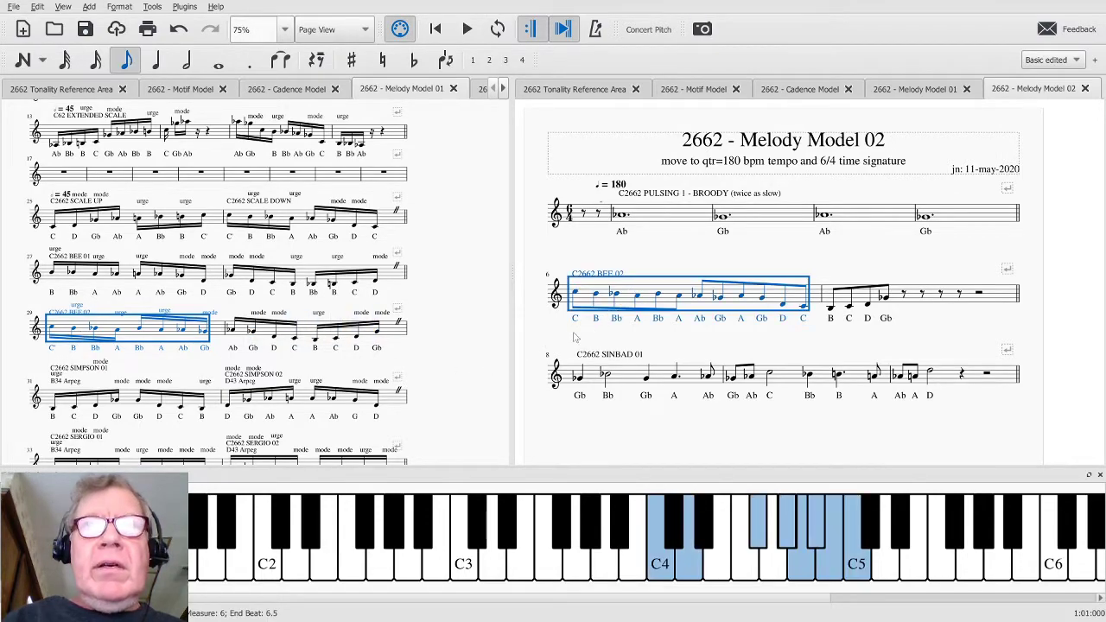
key("space")
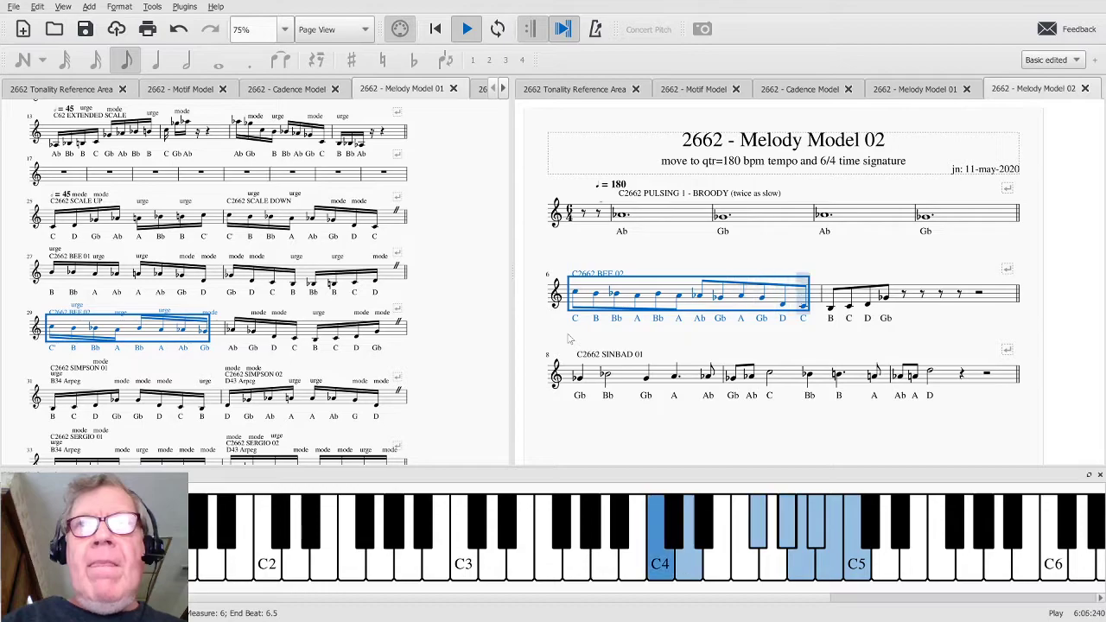
key("Escape")
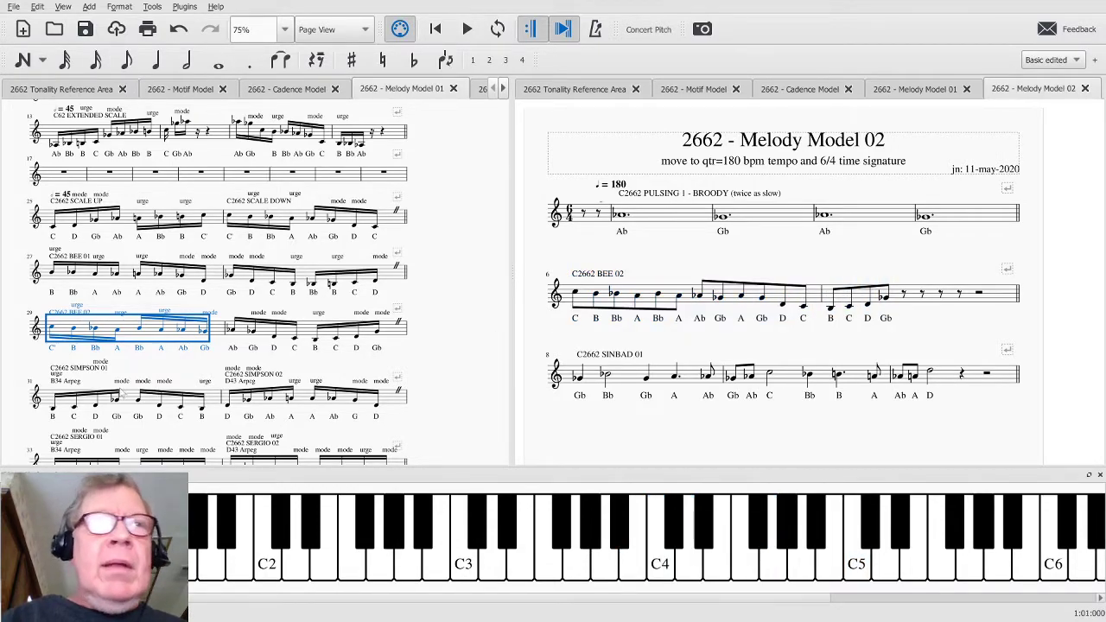
scroll(119, 392, "down", 1)
Play the SINBAD 01 melody from Melody Model 01.
scroll(119, 392, "down", 2)
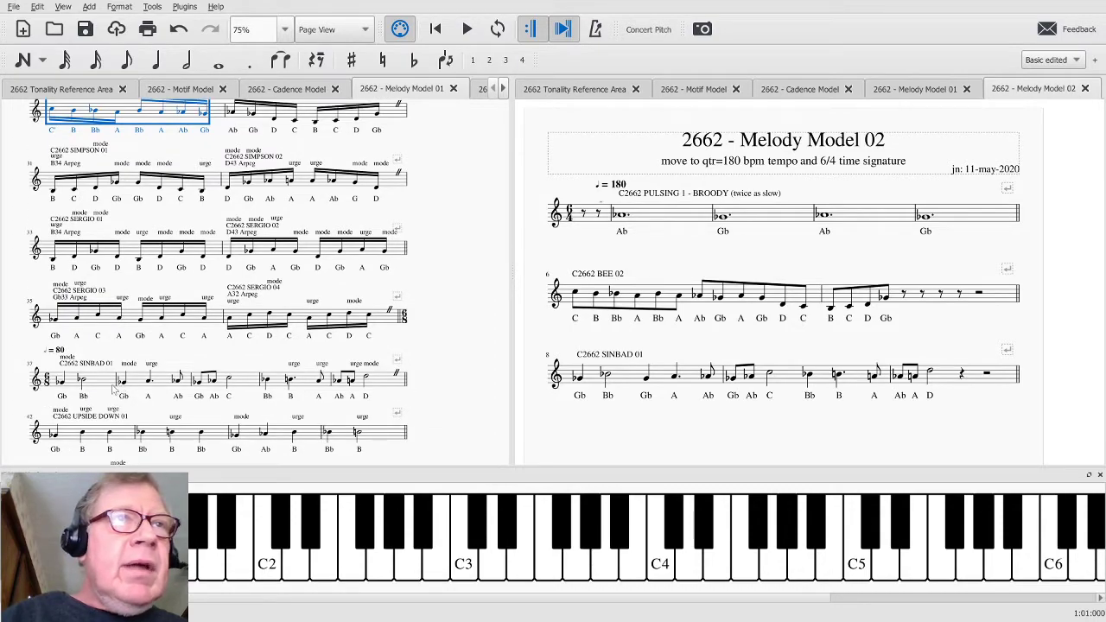
left_click(100, 382)
key("space")
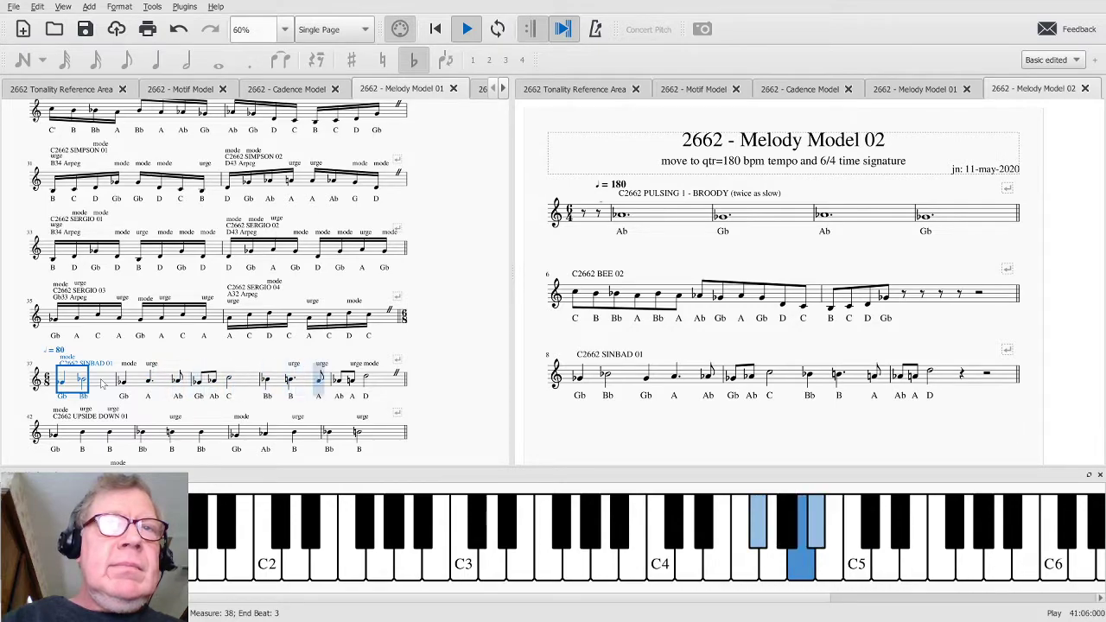
key("space")
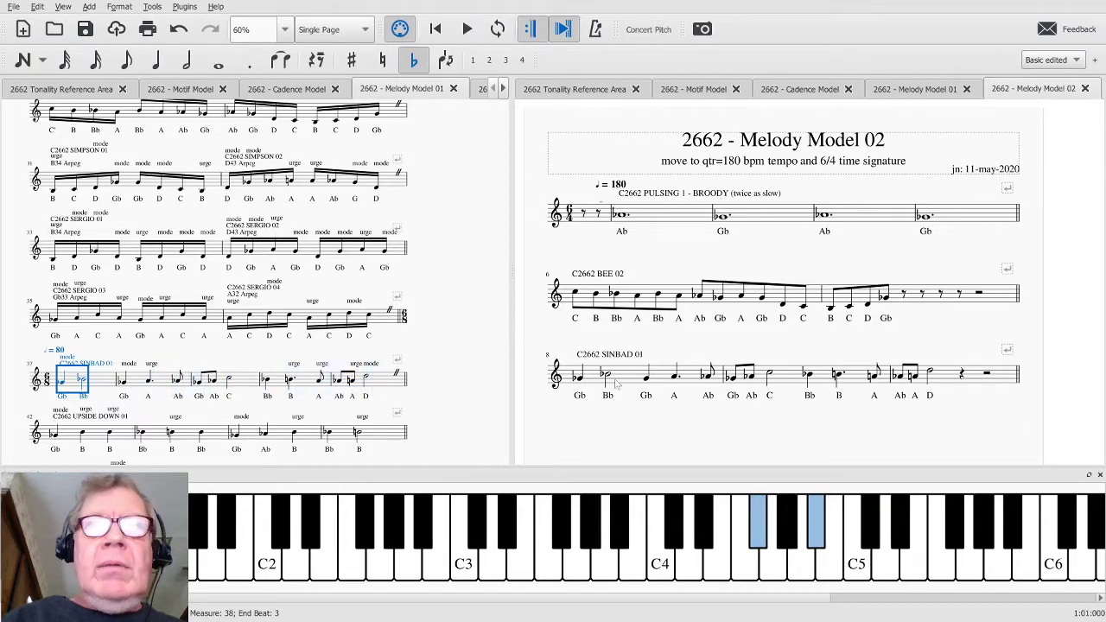
Play the SINBAD 01 melody in Melody Model 02, then clear the measure selection.
left_click(622, 381)
key("space")
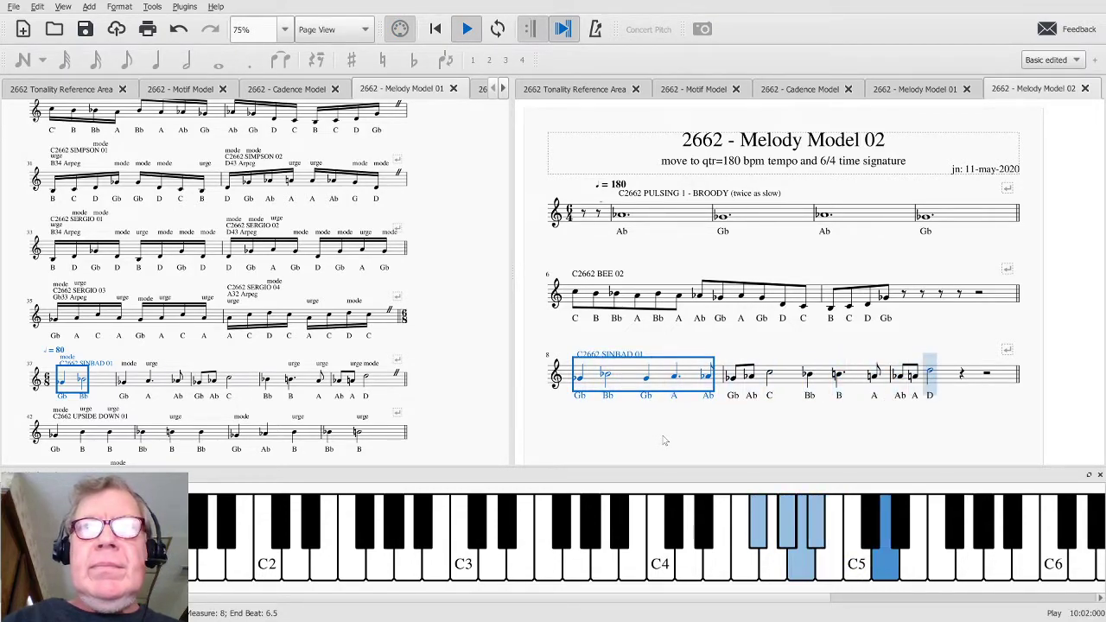
key("space")
key("Escape")
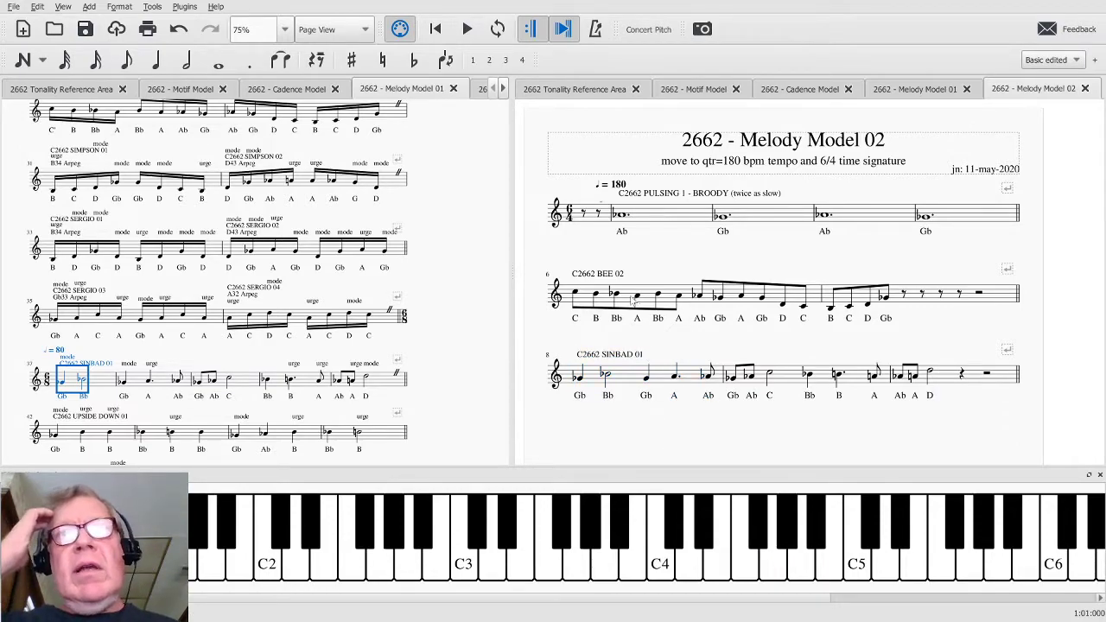
left_click(627, 300)
left_click(627, 373)
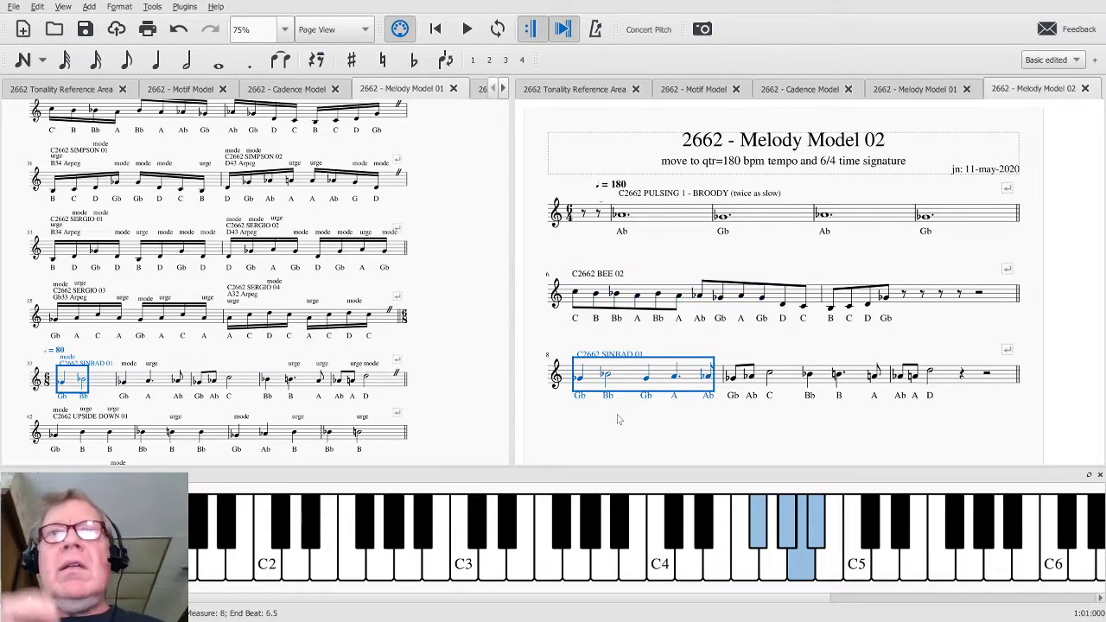
key("Escape")
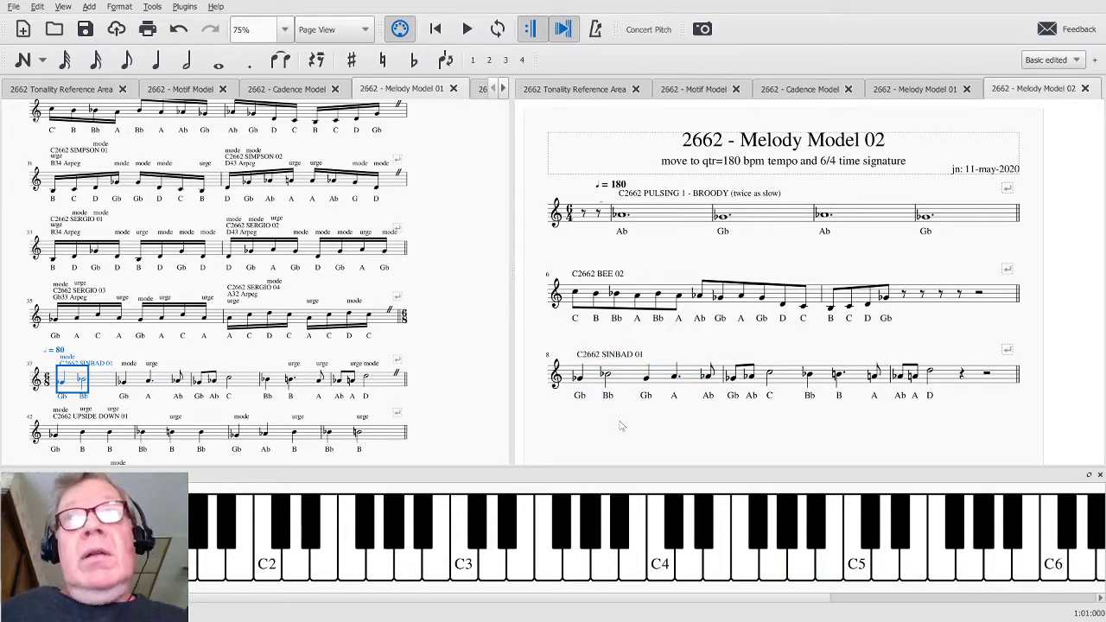
Return the left score to the top and bring up the window switcher for ArtRage.
scroll(427, 286, "up", 3)
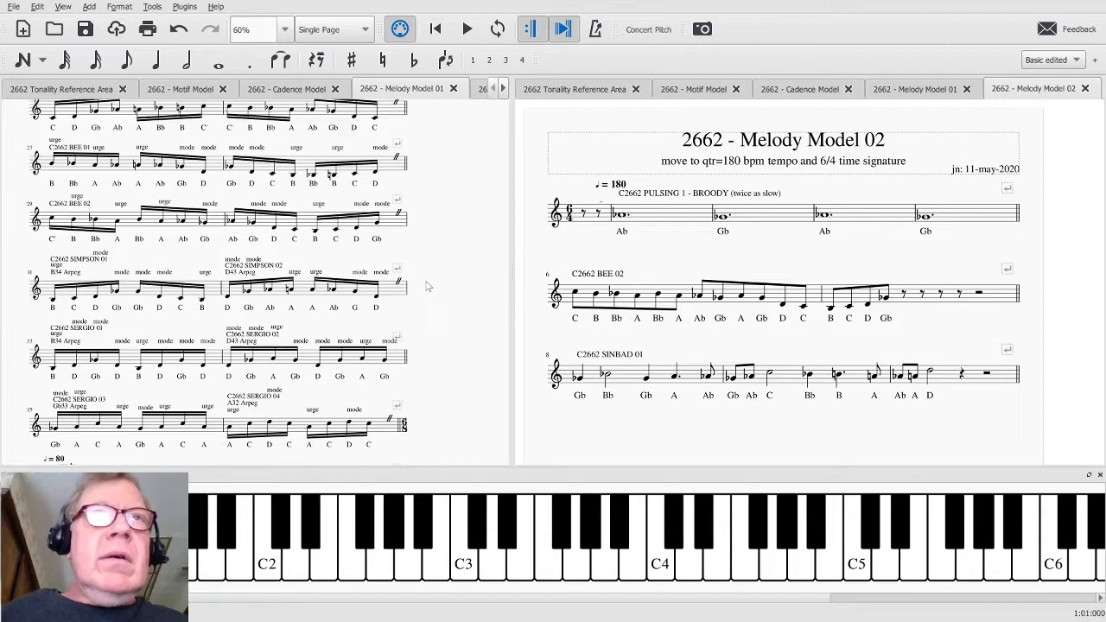
scroll(425, 286, "up", 5)
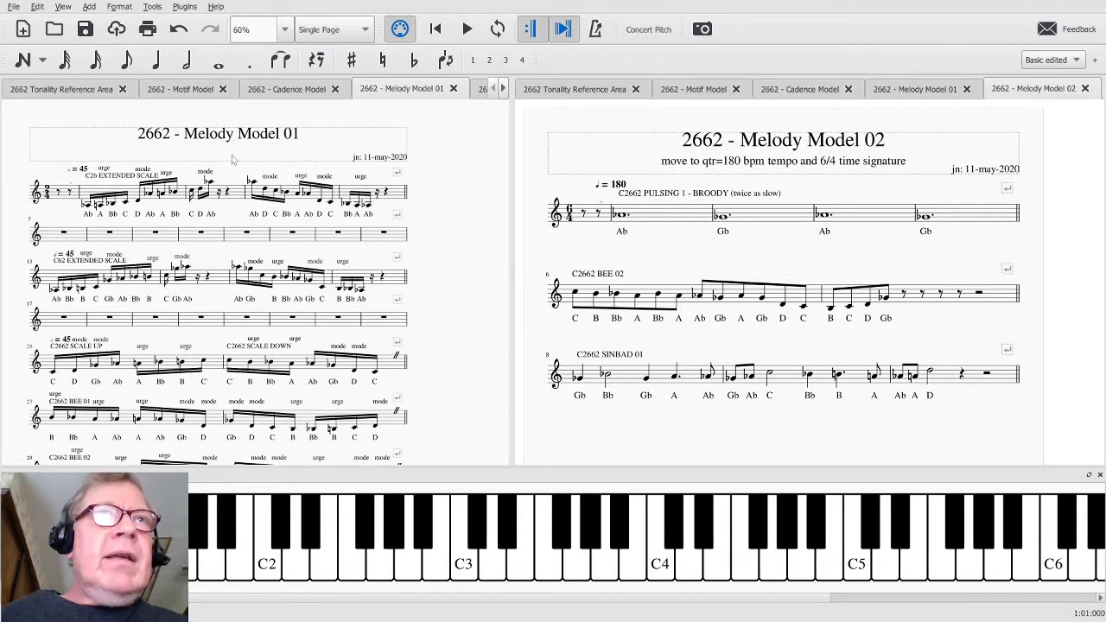
key("alt+Tab")
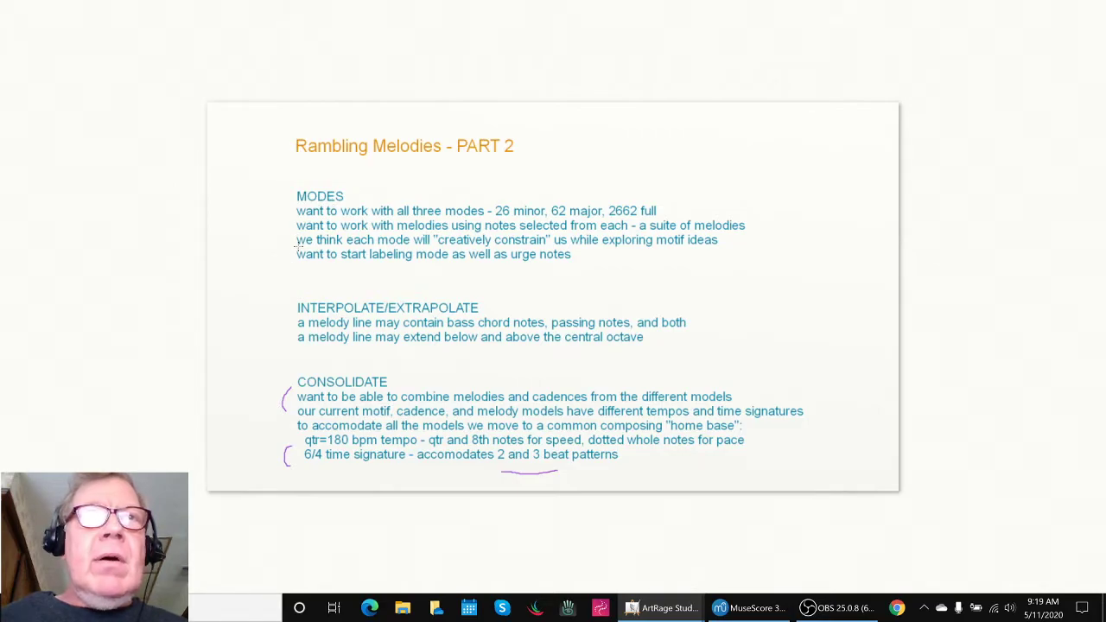
Bracket the labeling-mode line, underline 'mode' and 'urge', and mark 'combine' in CONSOLIDATE.
left_click_drag(299, 248, 296, 266)
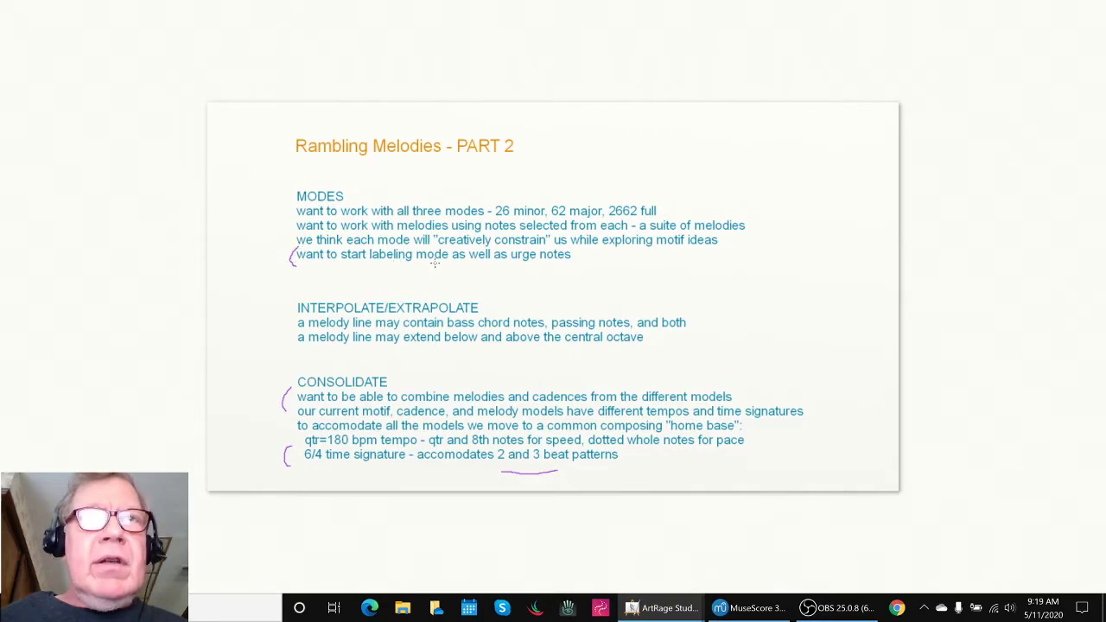
left_click_drag(435, 261, 424, 261)
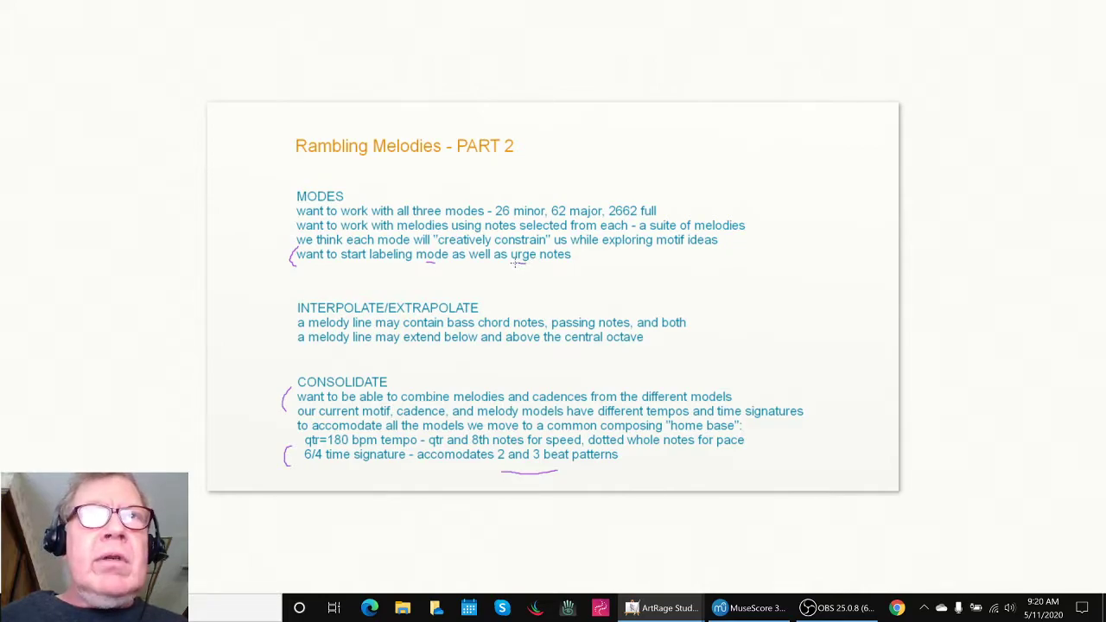
left_click_drag(516, 262, 526, 258)
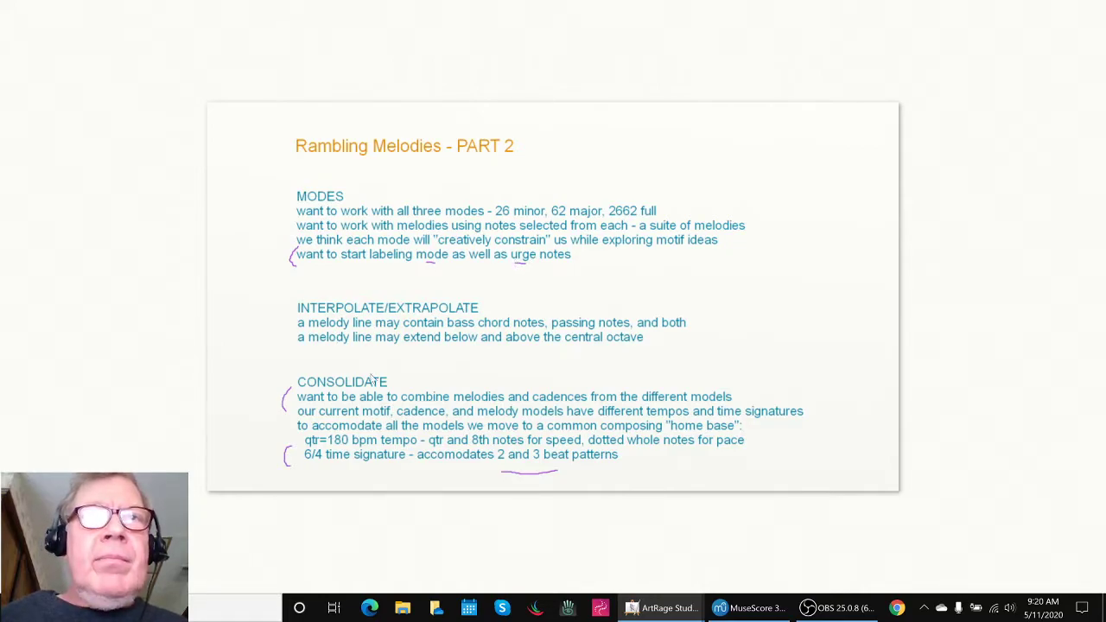
mouse_move(406, 392)
left_mouse_down()
mouse_move(402, 404)
mouse_move(416, 405)
left_mouse_up()
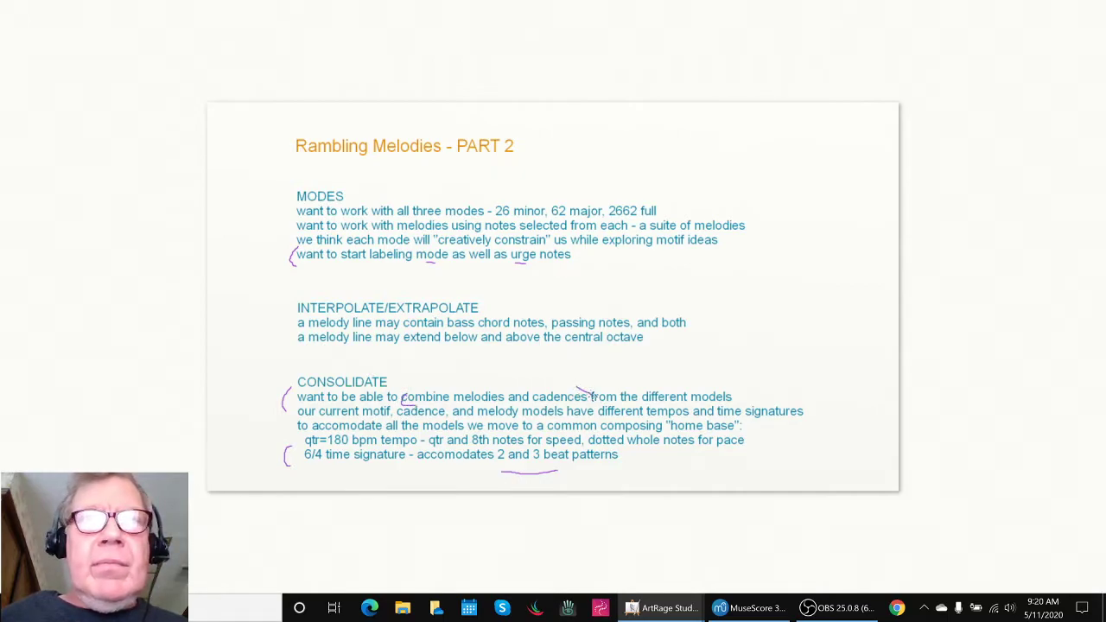
left_click_drag(593, 396, 575, 406)
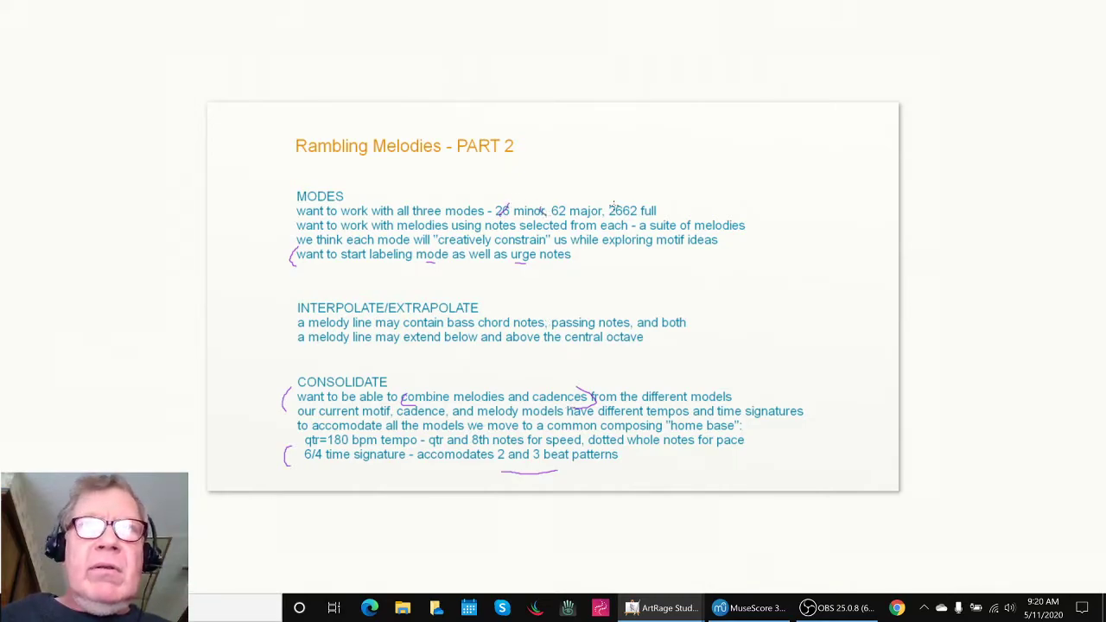
Tick the 2662 mode, underline 'mode' again, and add vertical ticks above minor and major.
left_click_drag(614, 208, 610, 216)
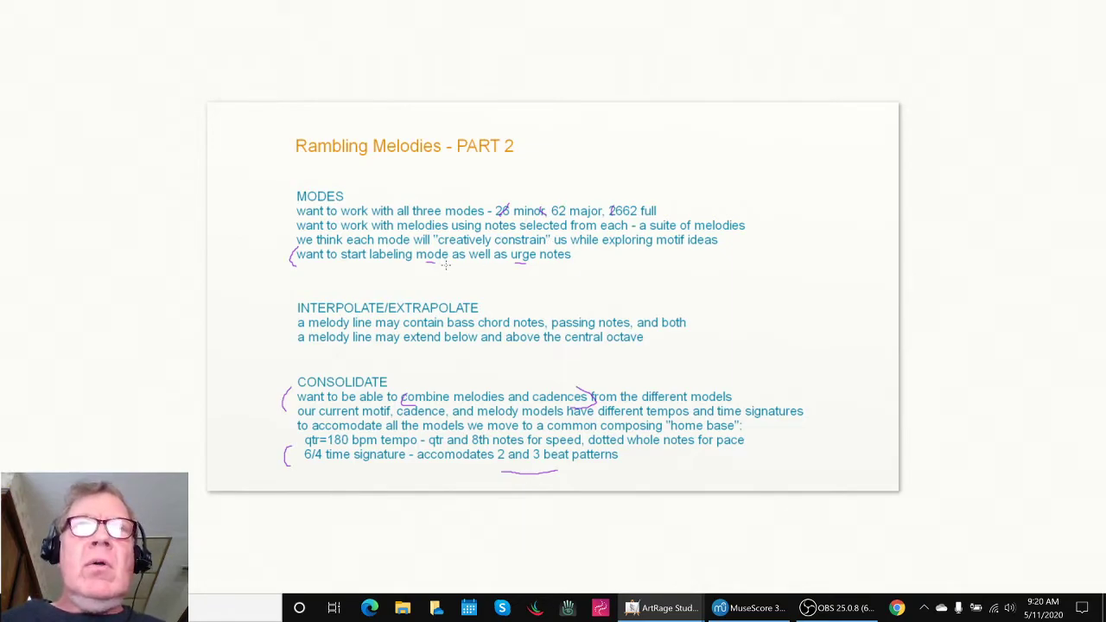
left_click_drag(446, 266, 423, 264)
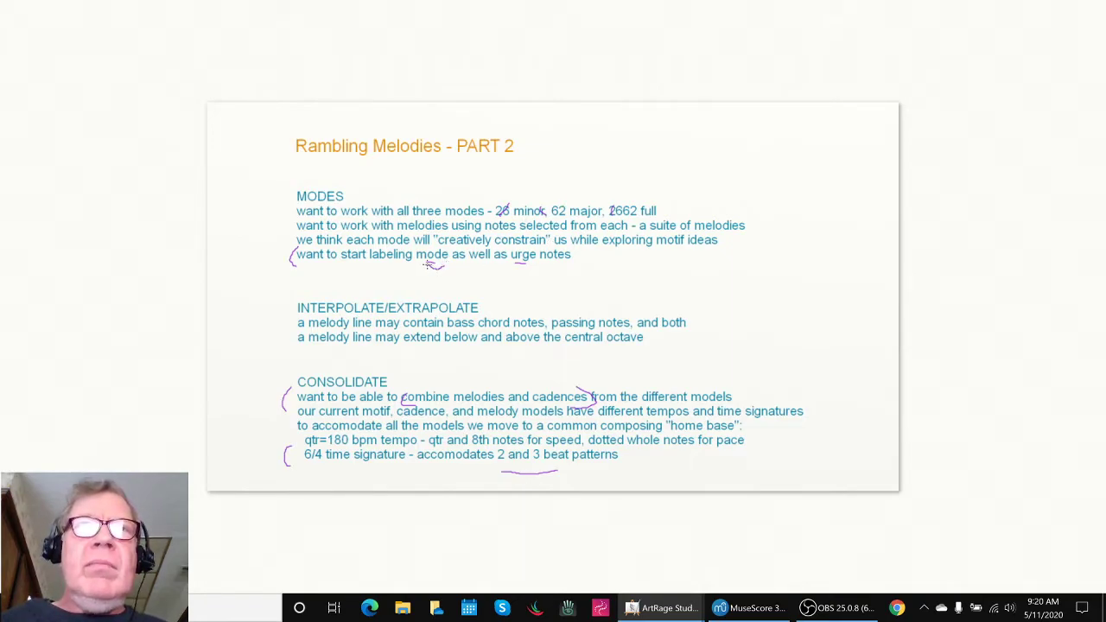
left_click_drag(523, 214, 523, 183)
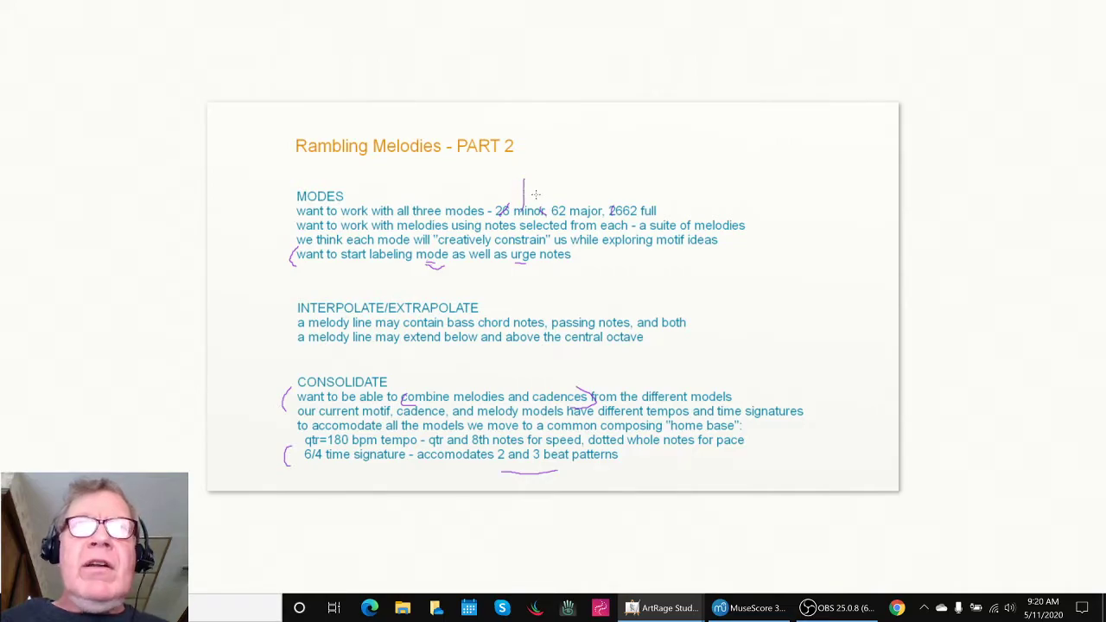
left_click_drag(593, 221, 590, 182)
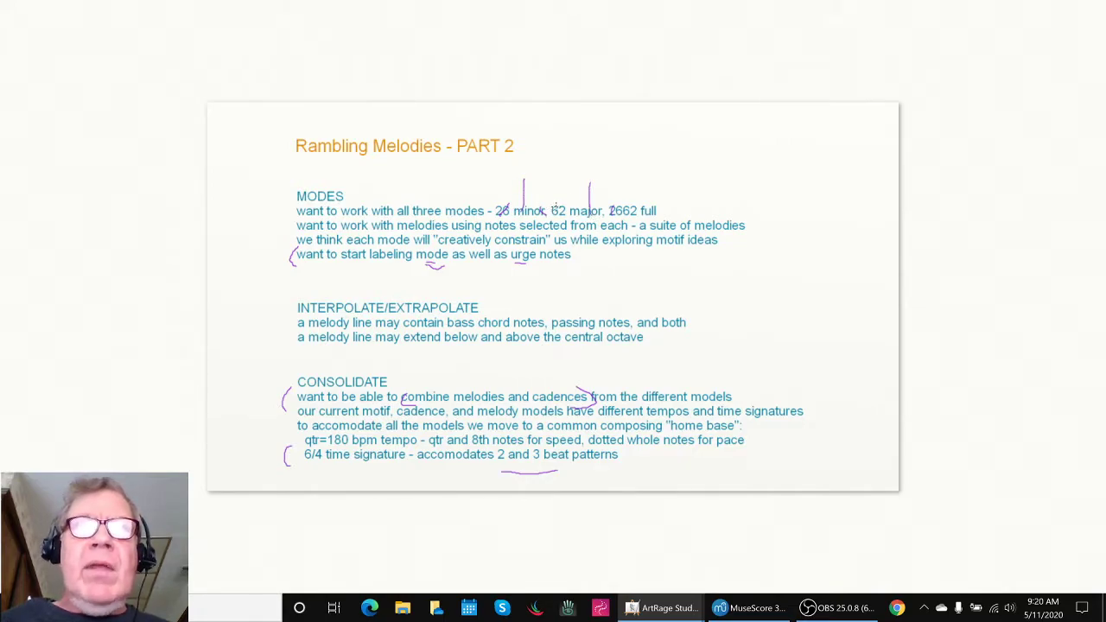
left_click_drag(539, 213, 538, 184)
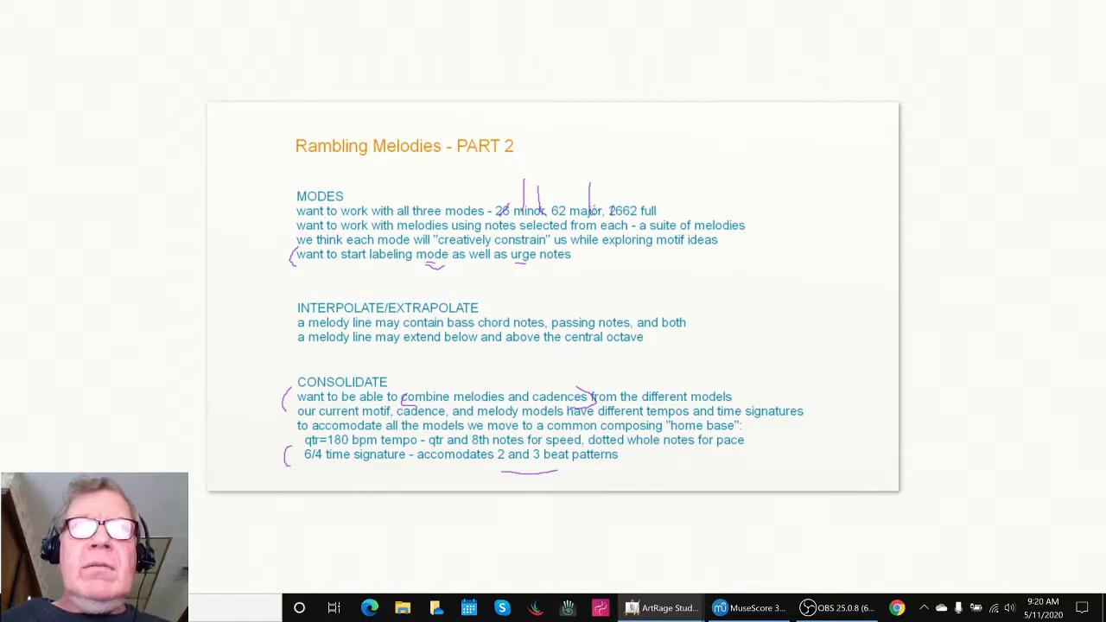
left_click_drag(595, 214, 595, 185)
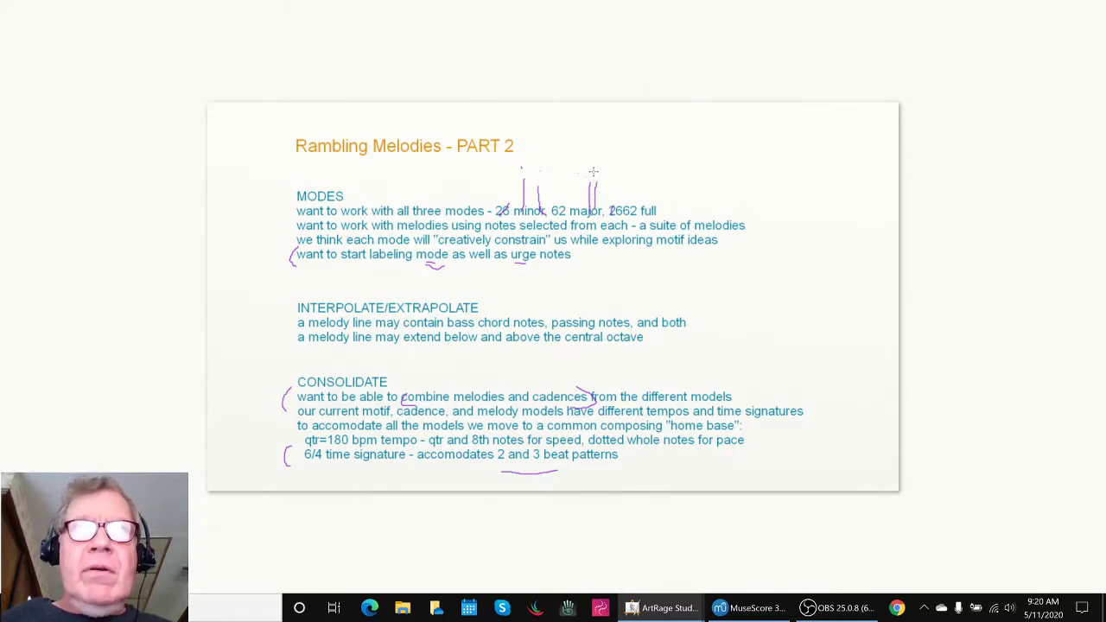
key("alt+Tab")
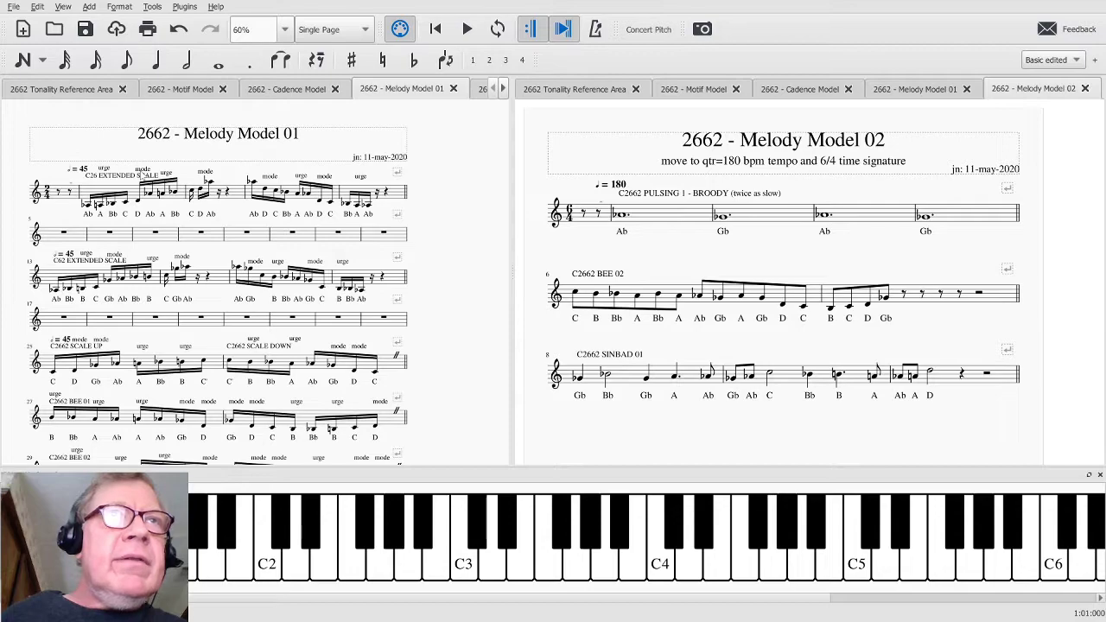
Pick out Melody Model 01's urge labels, then underline 'contain' on ArtRage's INTERPOLATE line.
left_click(162, 174)
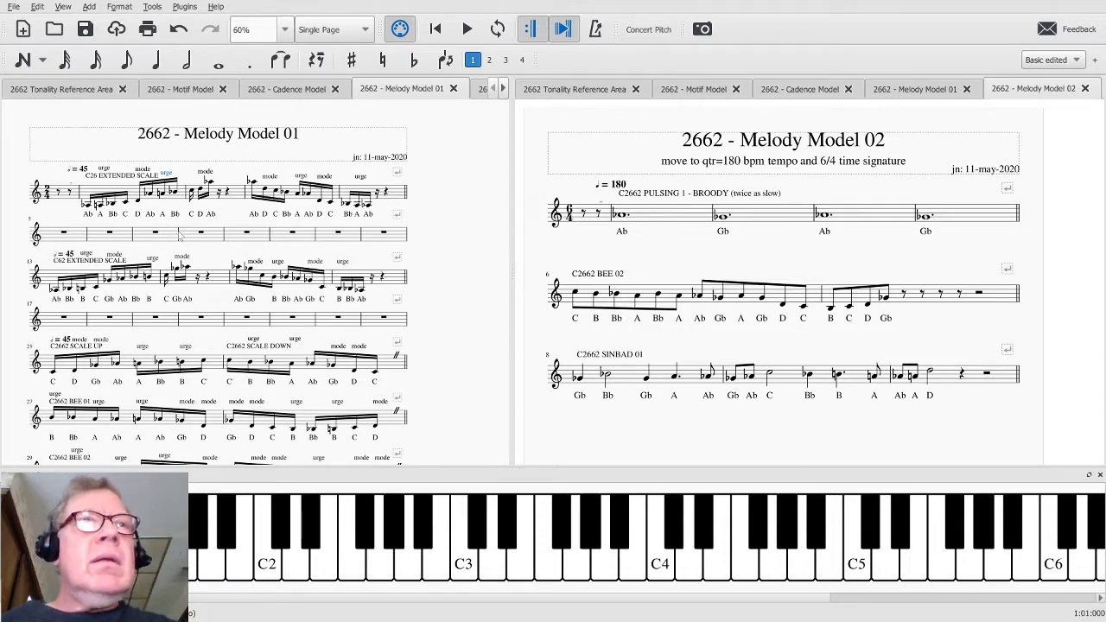
left_click(186, 346)
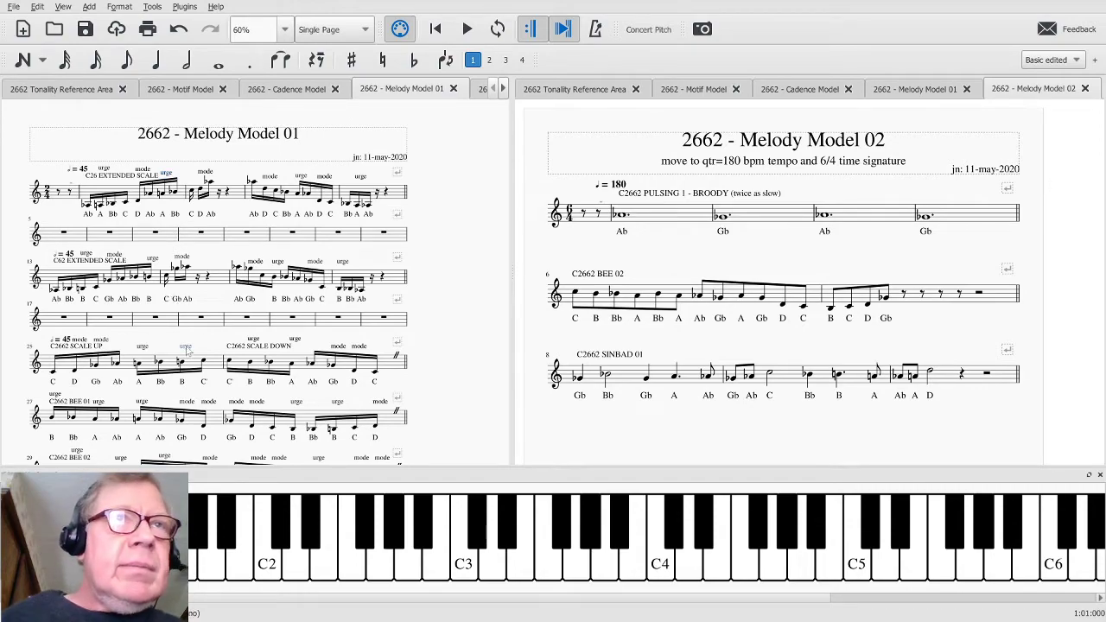
key("alt+Tab")
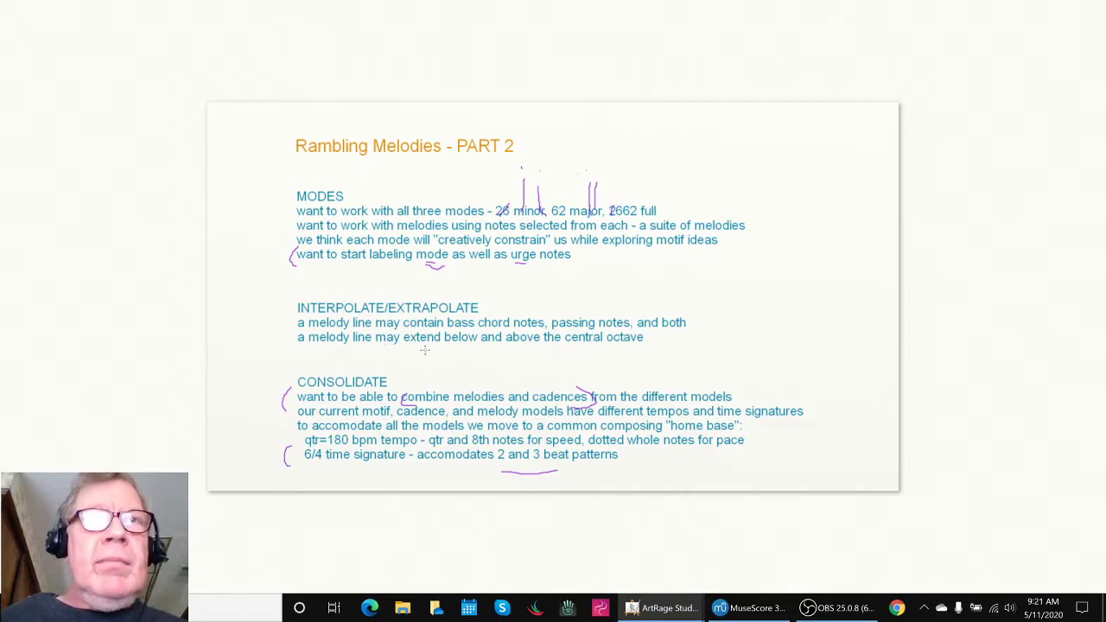
mouse_move(403, 335)
left_mouse_down()
mouse_move(642, 338)
mouse_move(460, 348)
mouse_move(353, 328)
mouse_move(436, 338)
left_mouse_up()
key("alt+Tab")
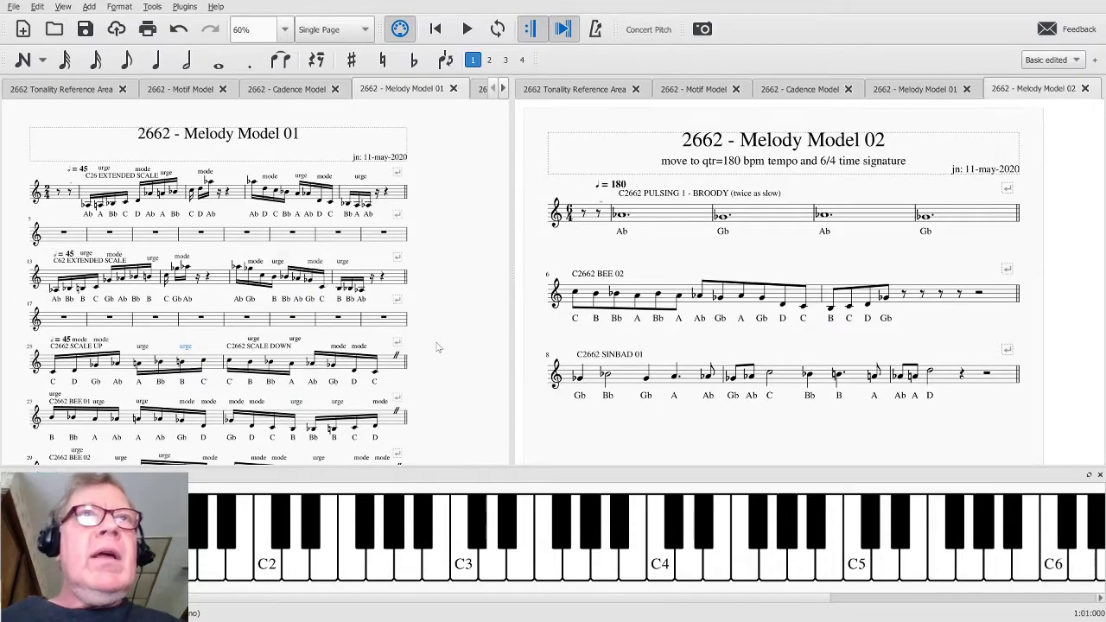
Show the 2662 Tonality Reference Area and select the C26 through C2662 scale measures.
left_click(73, 92)
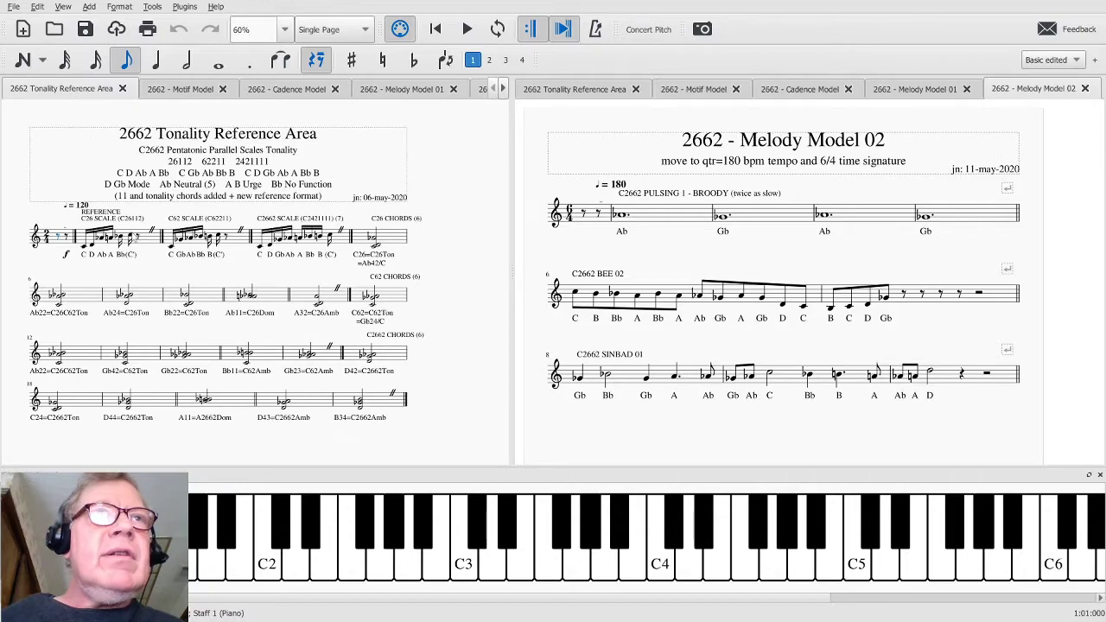
left_click(151, 245)
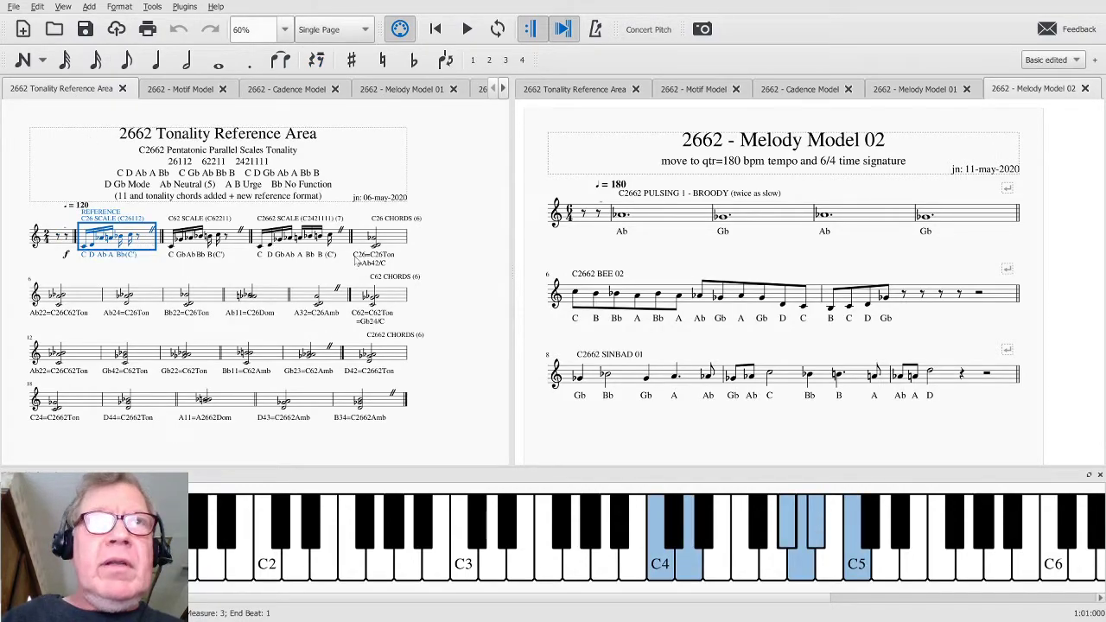
left_click(343, 248, "shift")
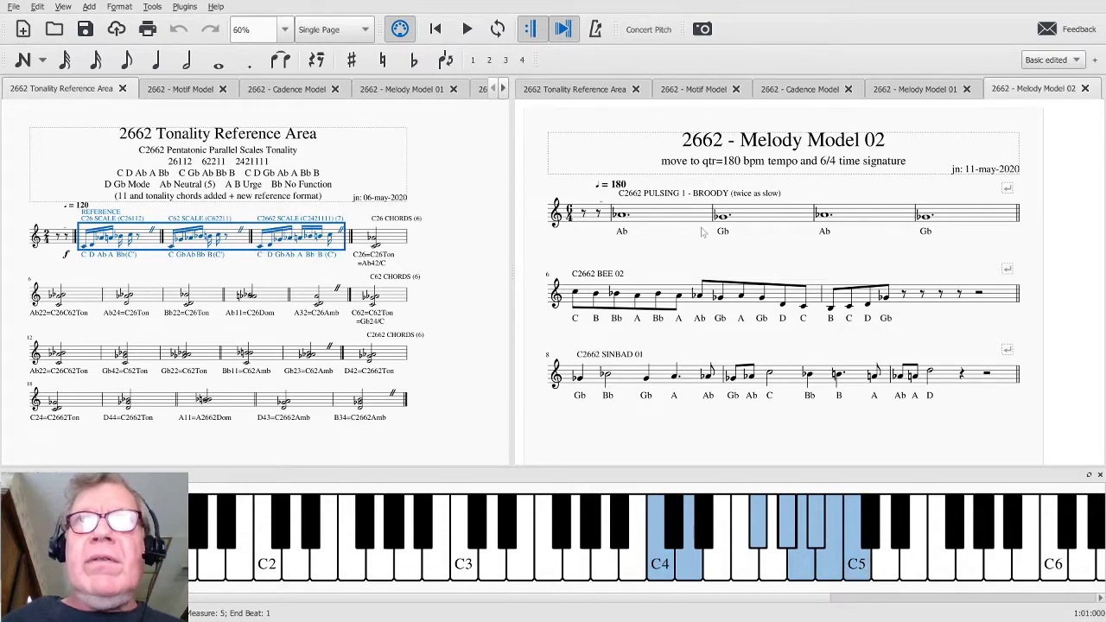
Show Melody Model 01 on the right, select its first-system notes, then clear all selections.
left_click(914, 89)
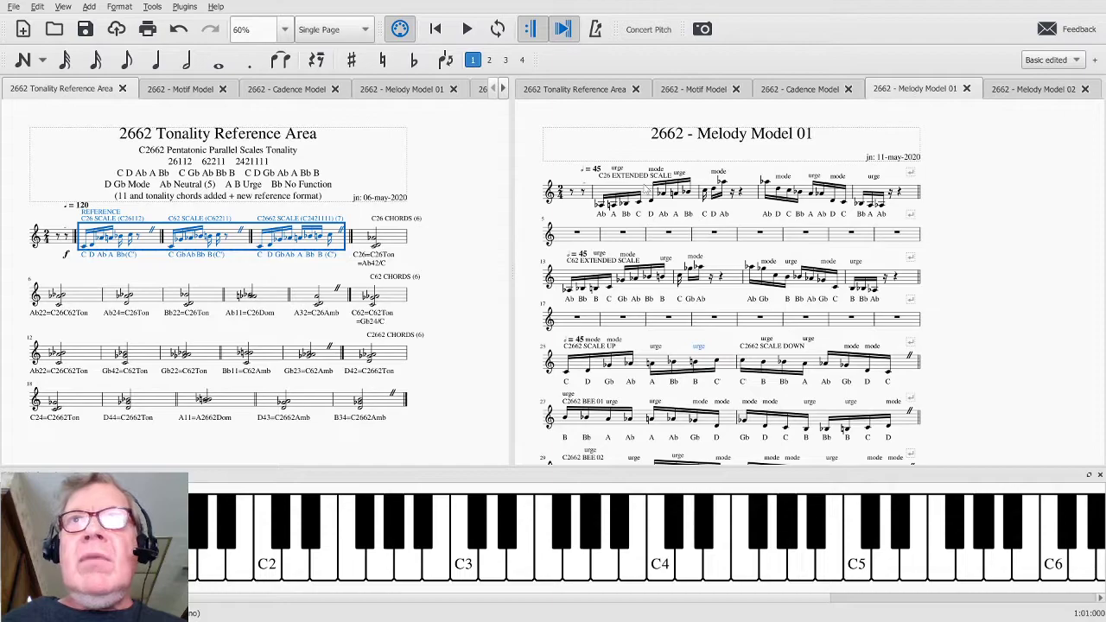
left_click(603, 195)
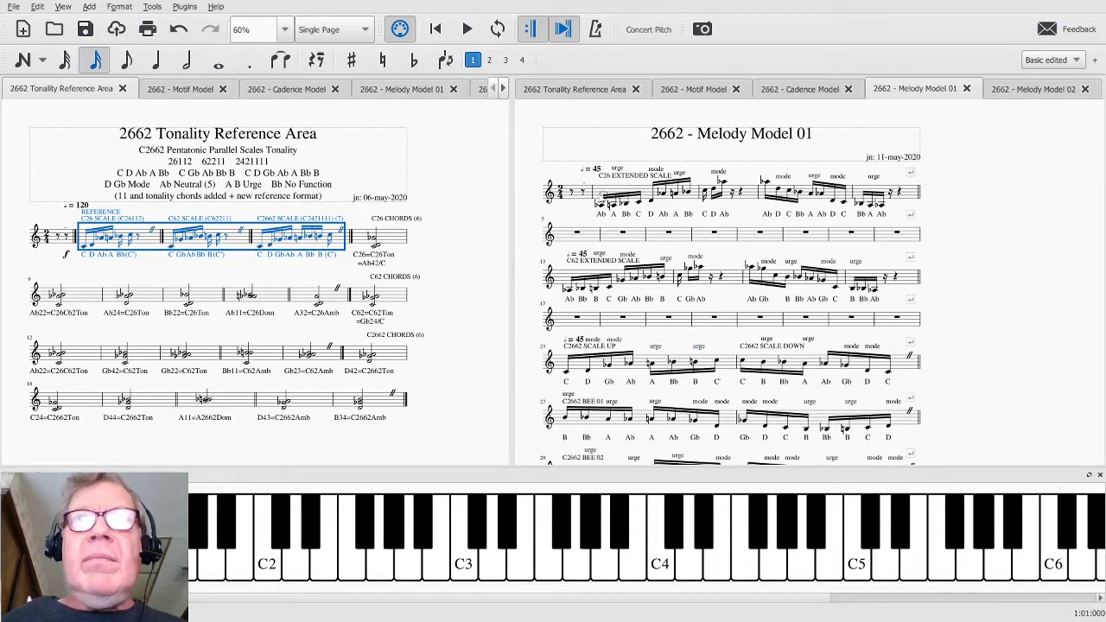
left_click(687, 193, "shift")
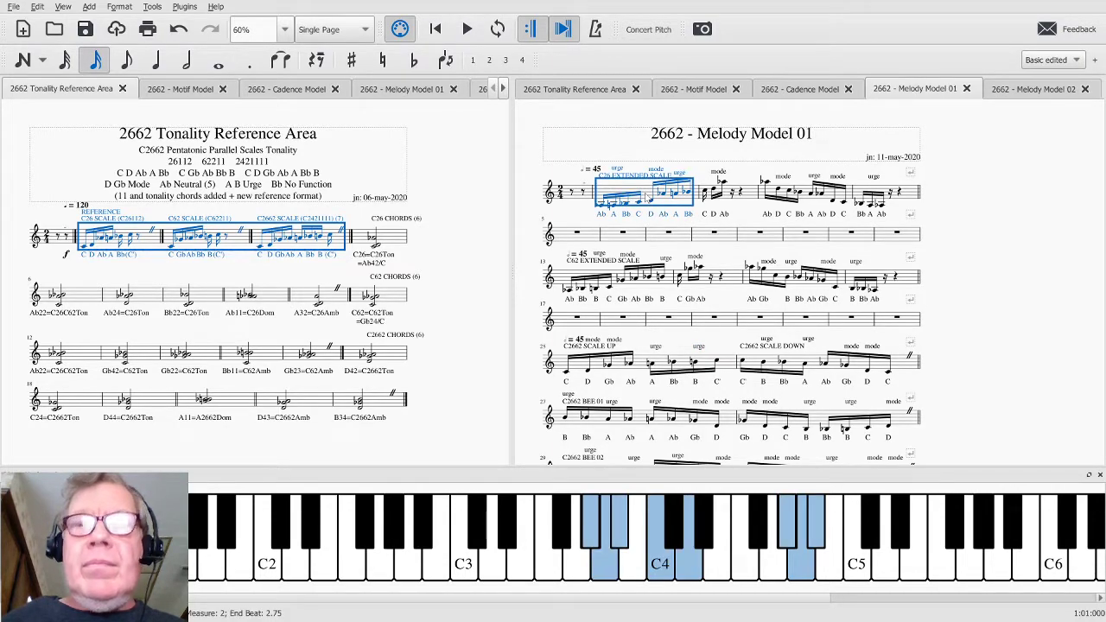
left_click(907, 197, "shift")
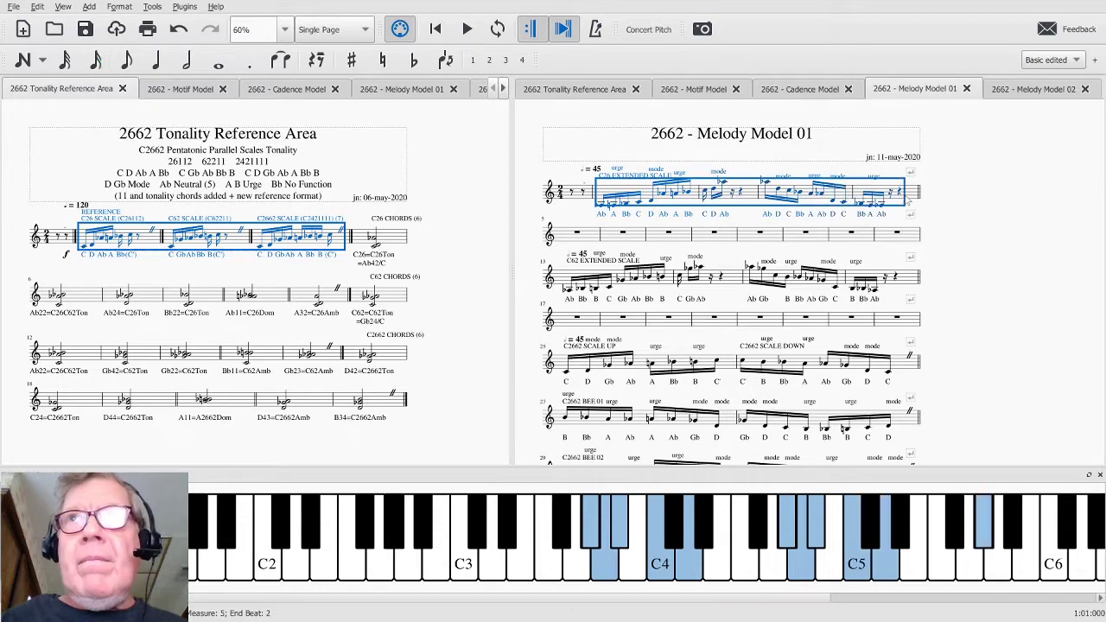
left_click(594, 534)
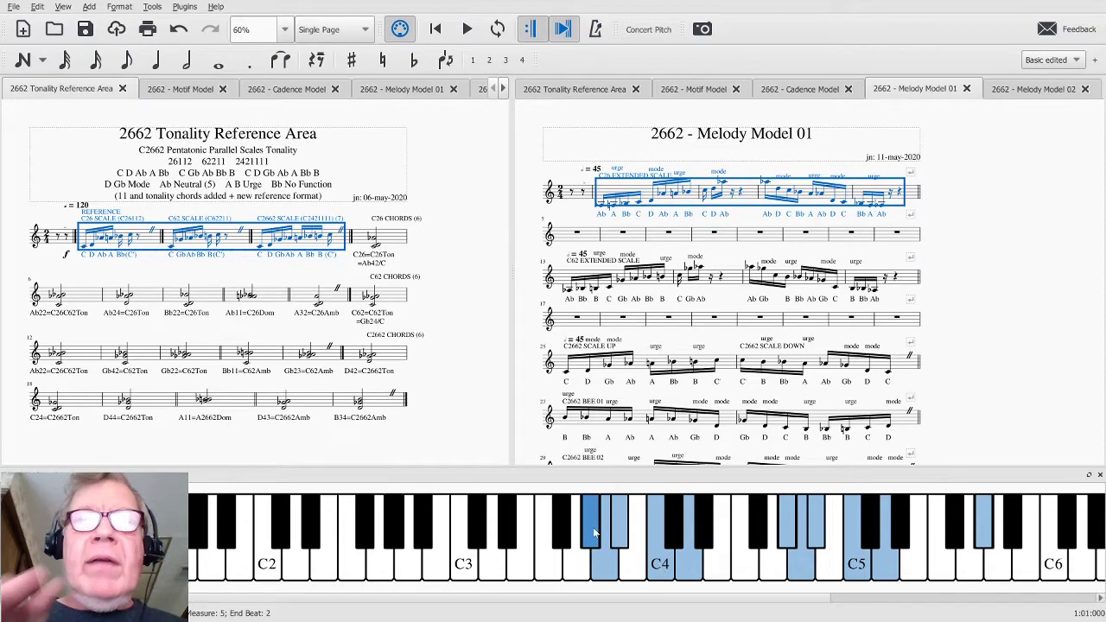
left_click(179, 191)
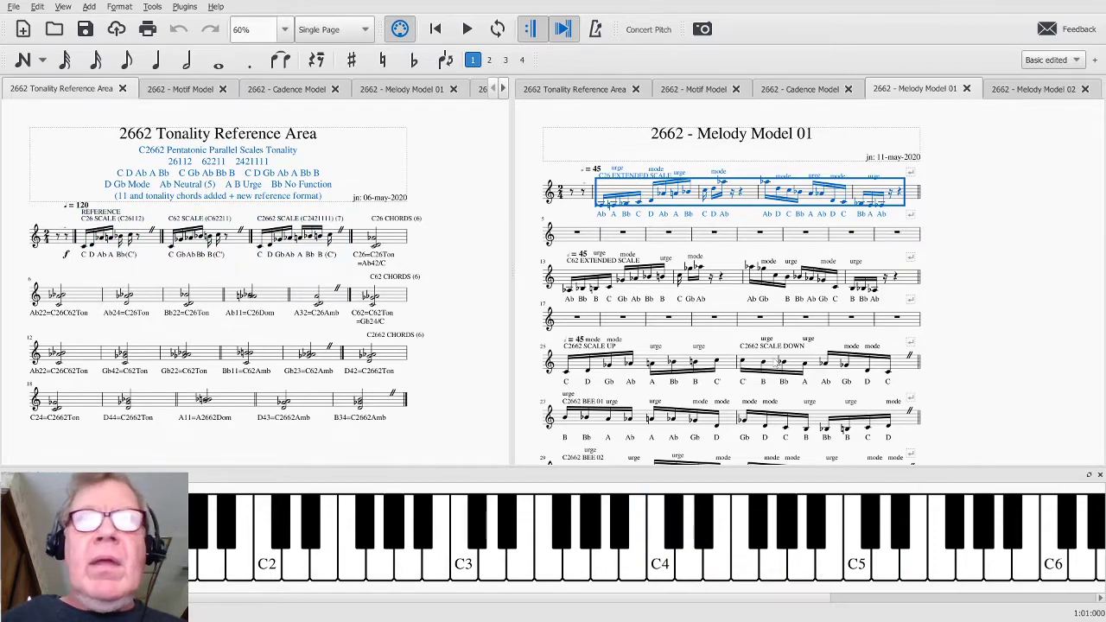
left_click(969, 251)
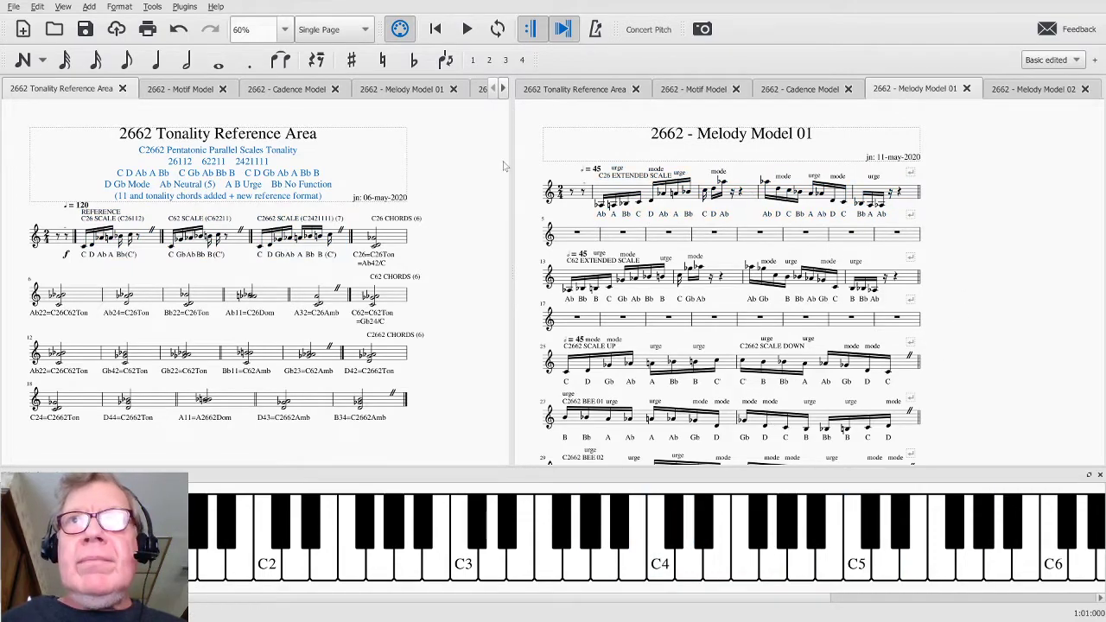
Select Melody Model 01 from measure 1 across the whole first system.
left_click(606, 192)
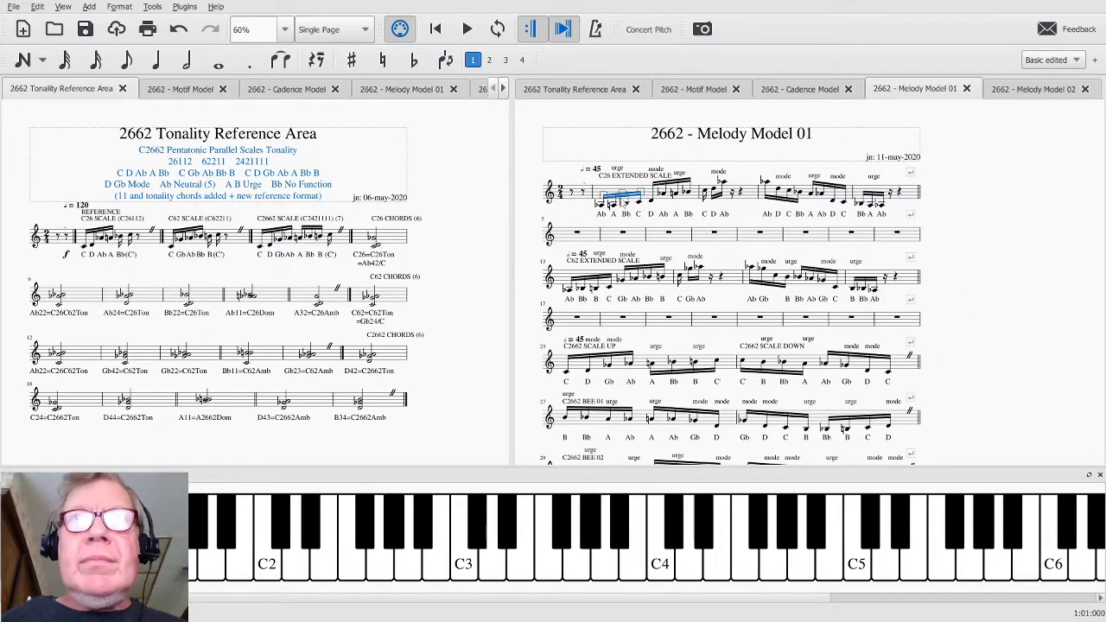
left_click(911, 201)
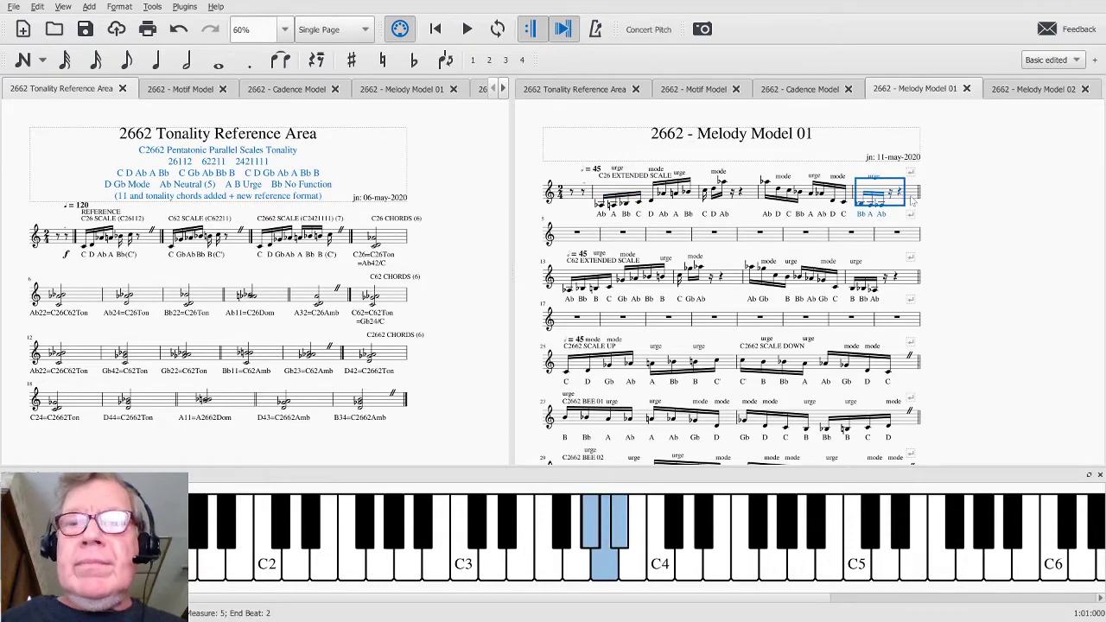
left_click(606, 201)
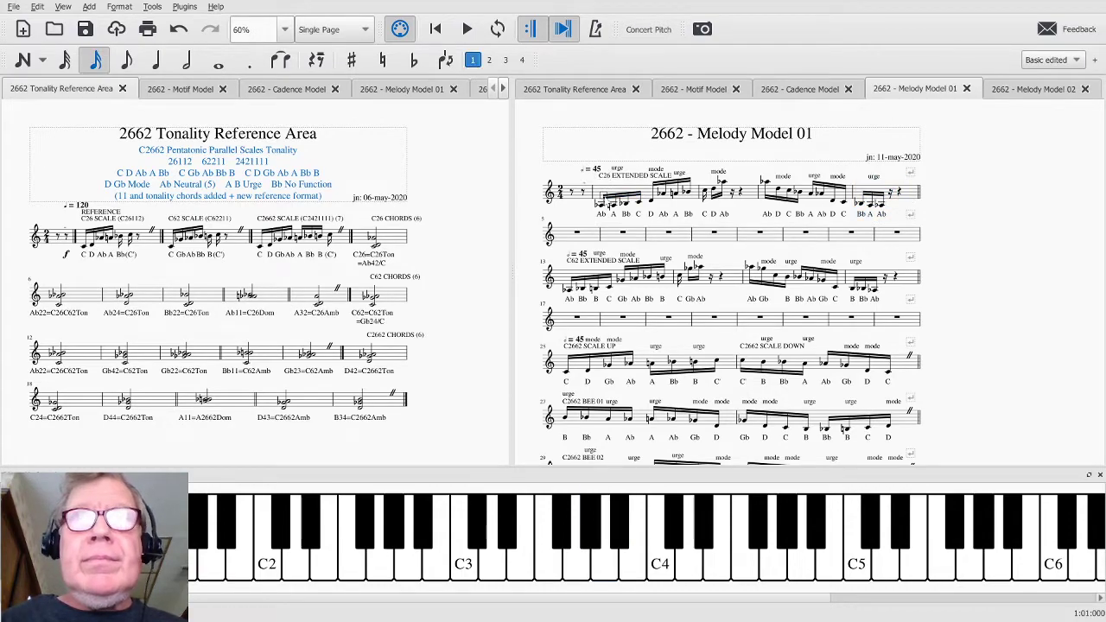
left_click(646, 194)
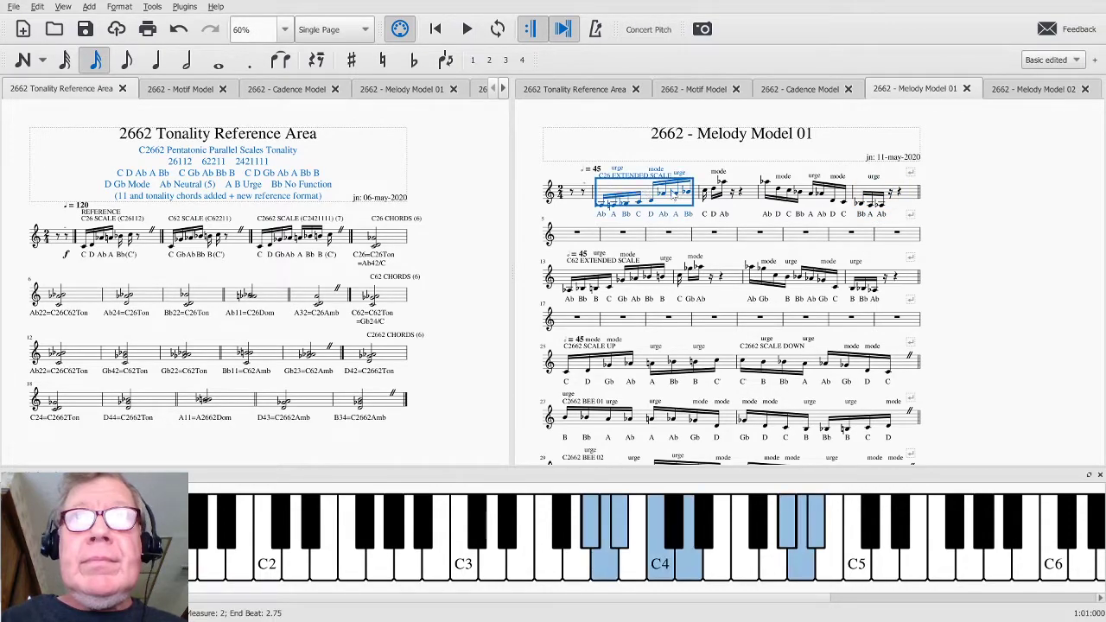
left_click(907, 203, "shift")
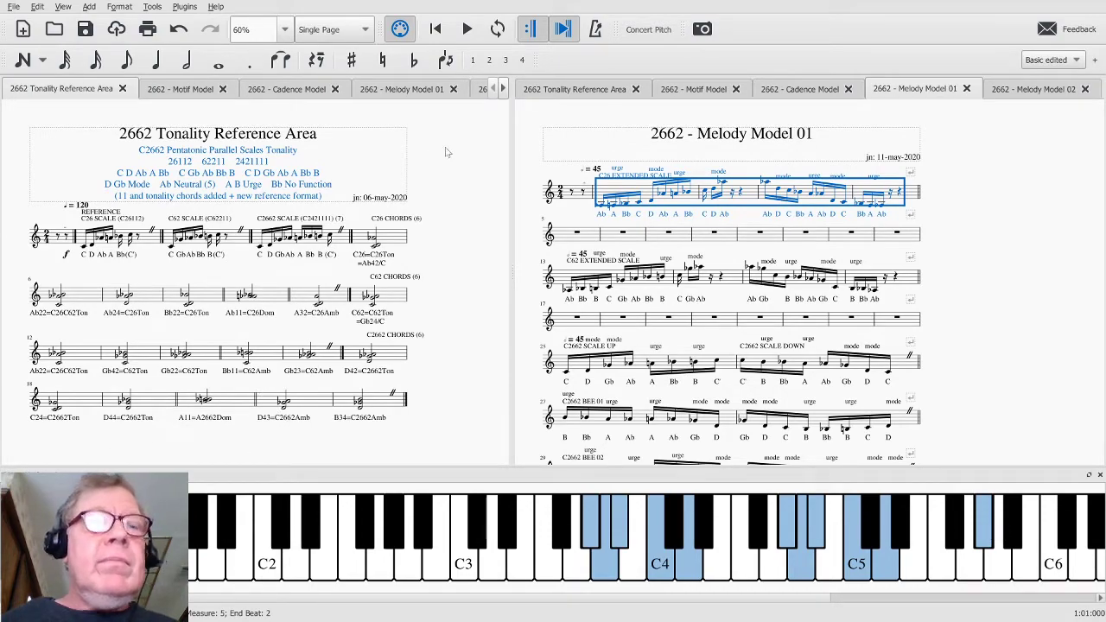
key("alt+Tab")
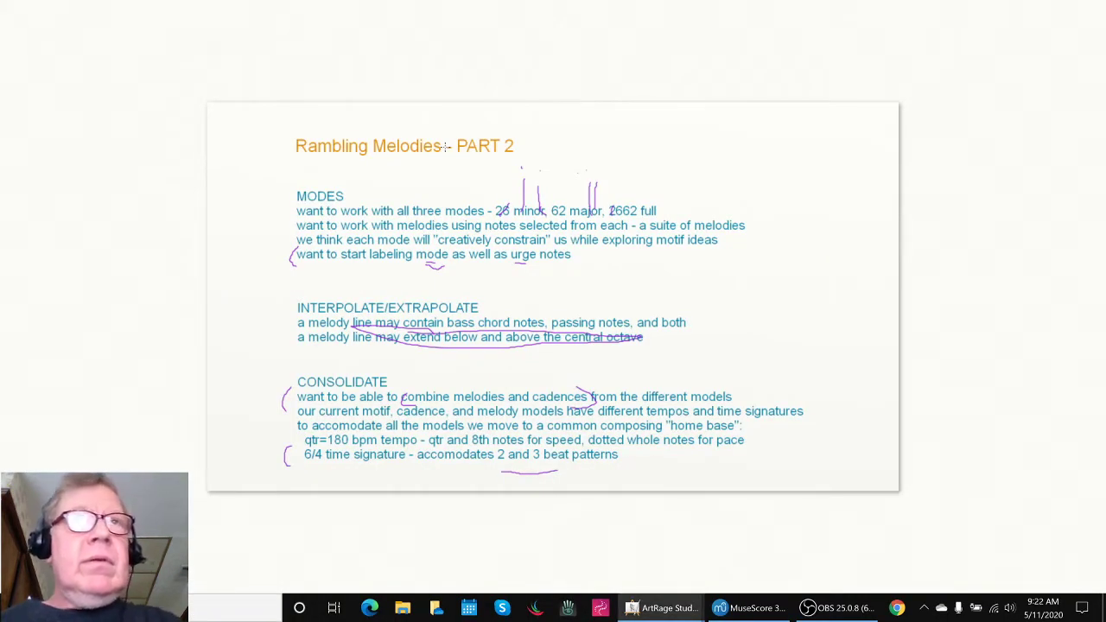
Back in MuseScore, play the C26 SCALE measure from the Tonality Reference Area.
key("alt+Tab")
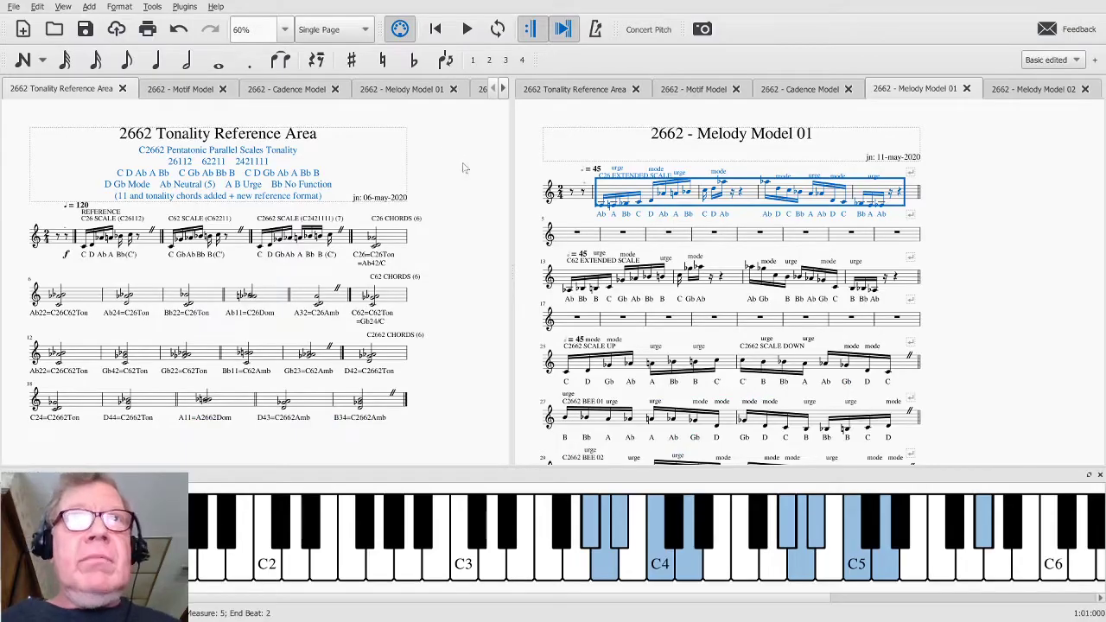
left_click(149, 241)
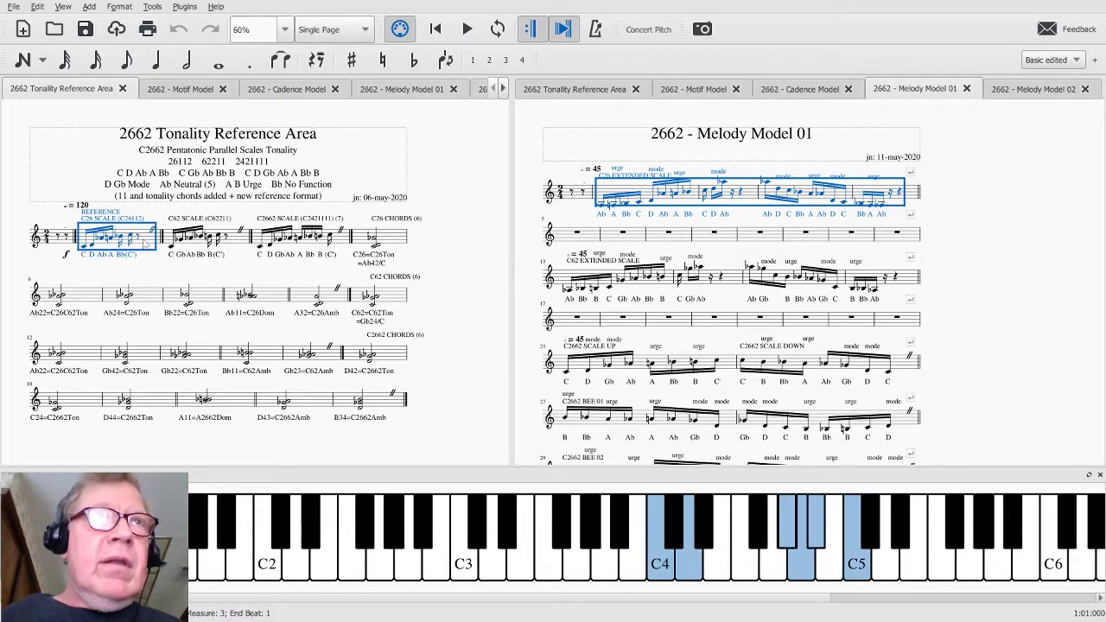
key("space")
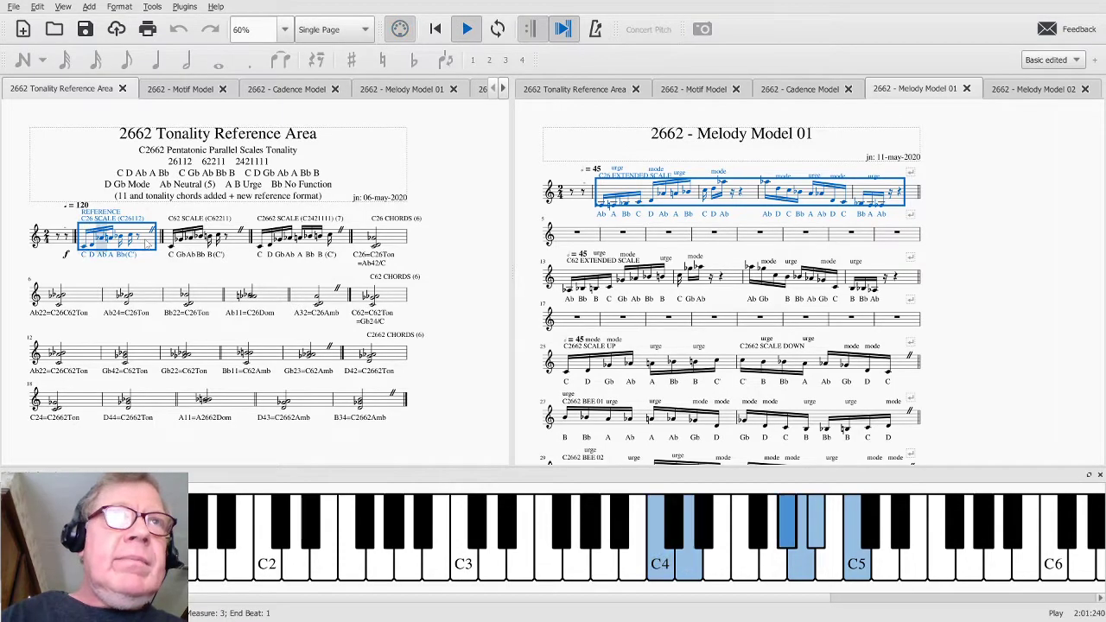
key("space")
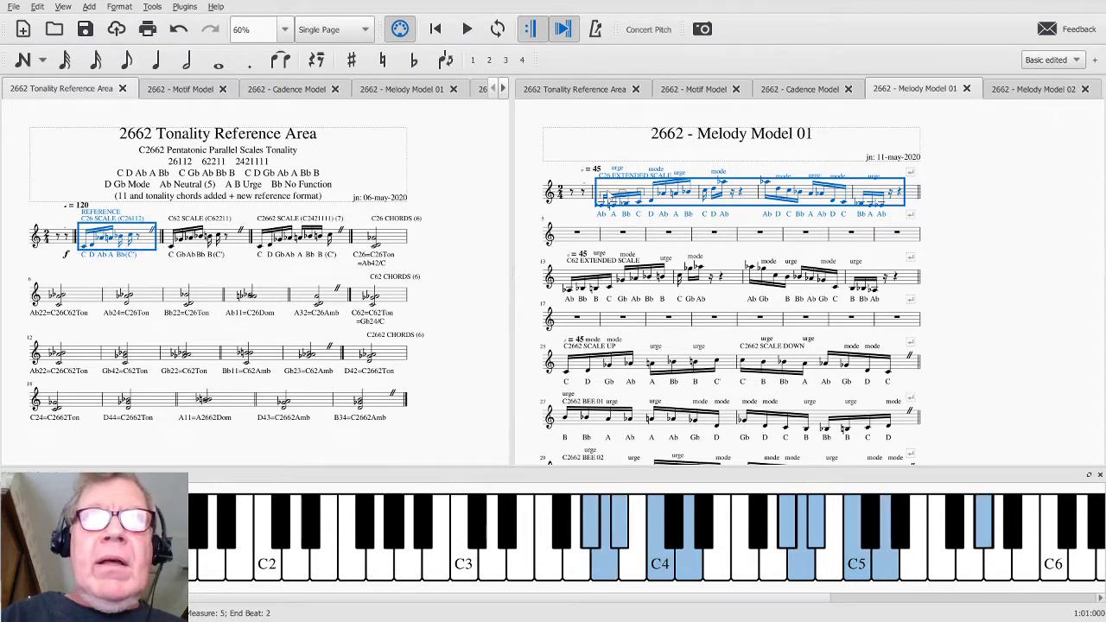
key("Escape")
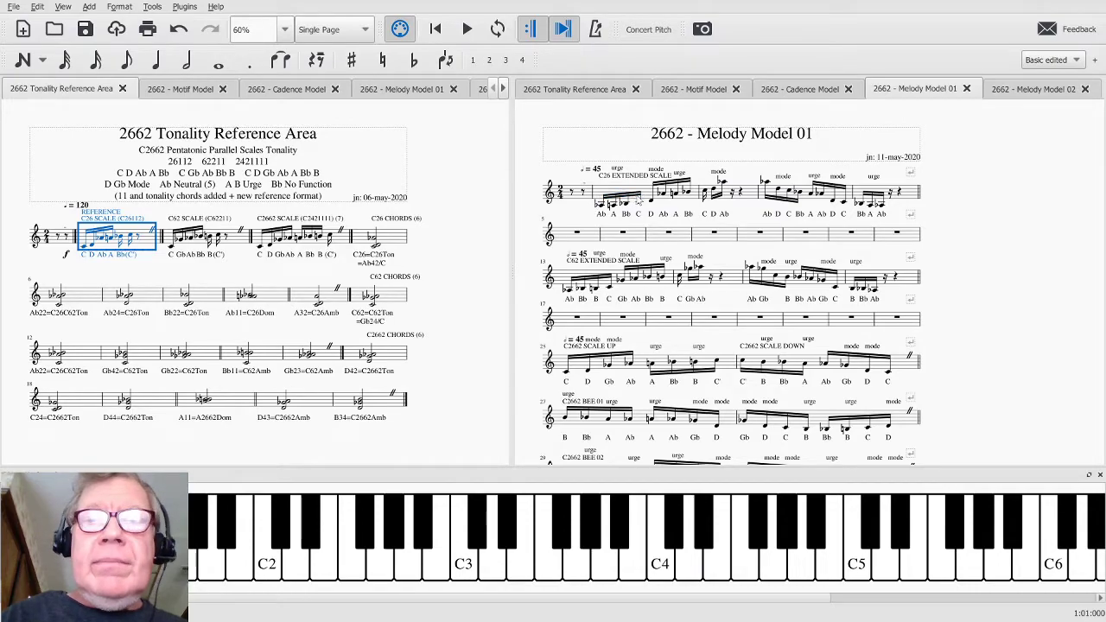
Play the first two measures of Melody Model 01, then clear the selection.
key("n")
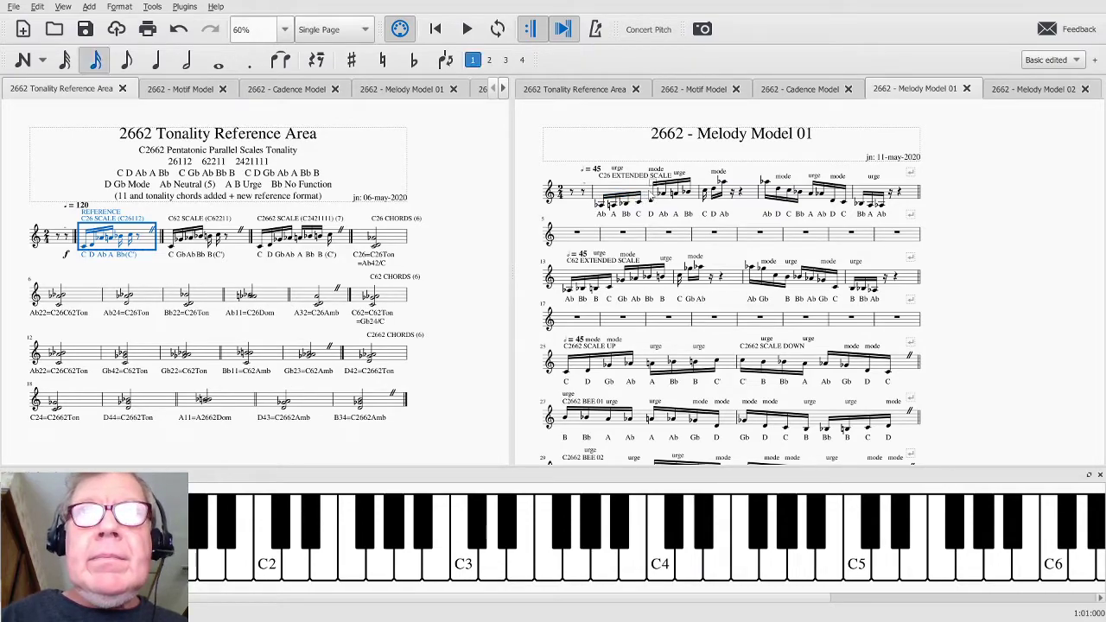
key("Escape")
left_click(648, 195)
left_click(749, 202, "shift")
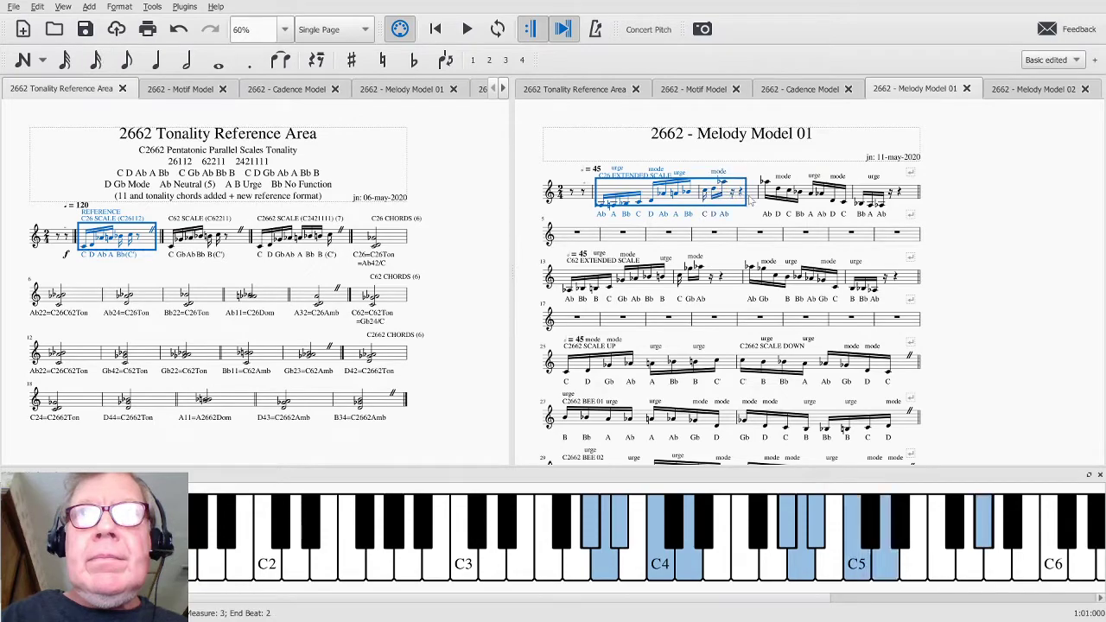
key("space")
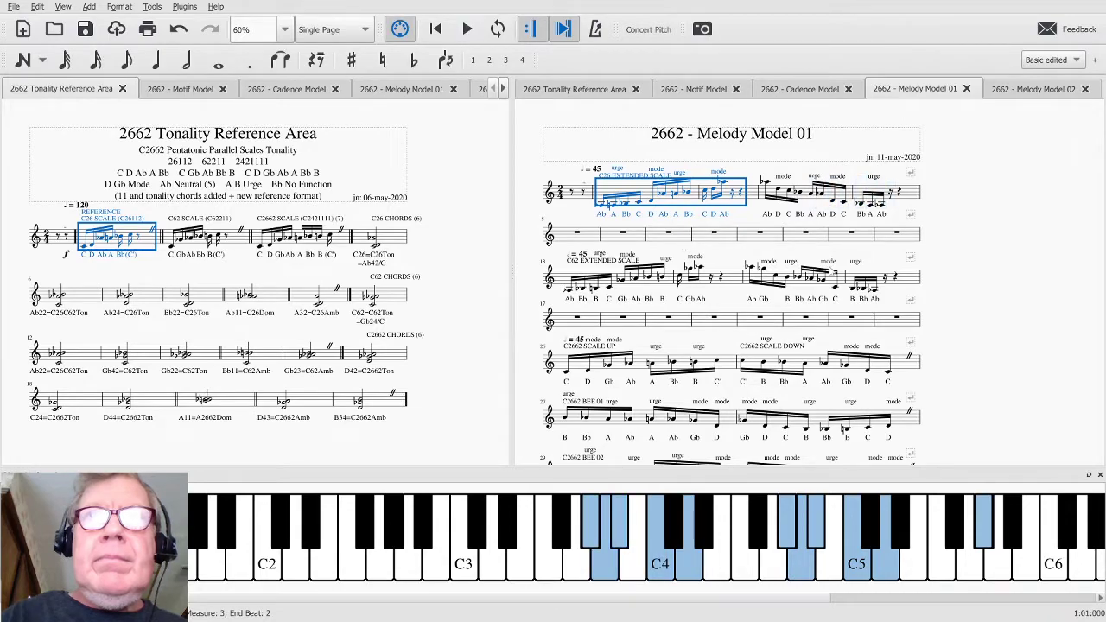
left_click(973, 281)
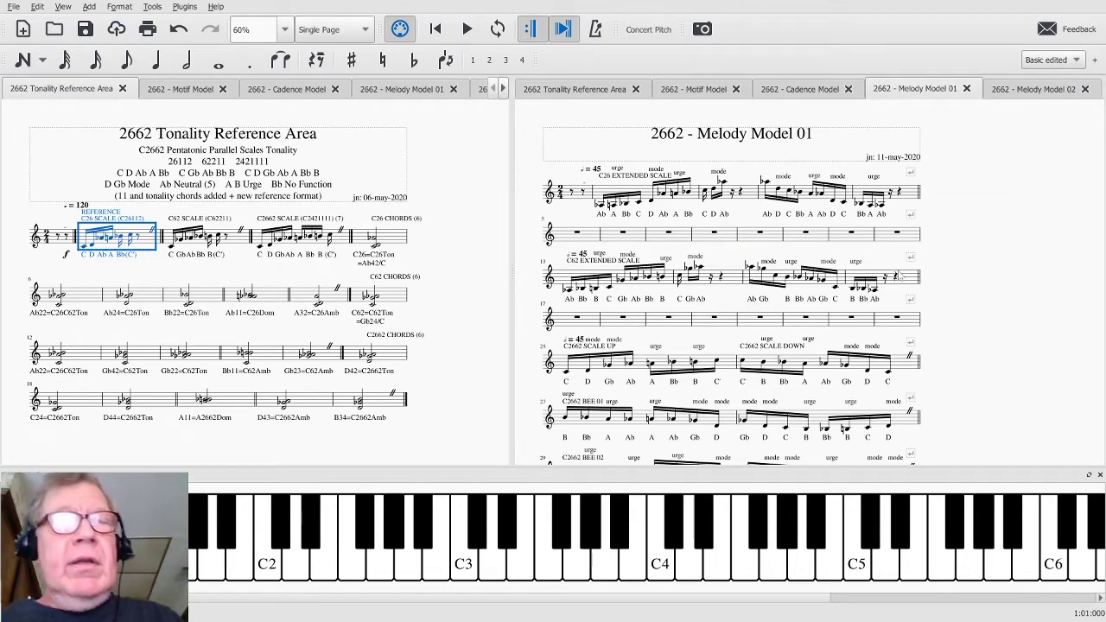
key("alt+Tab")
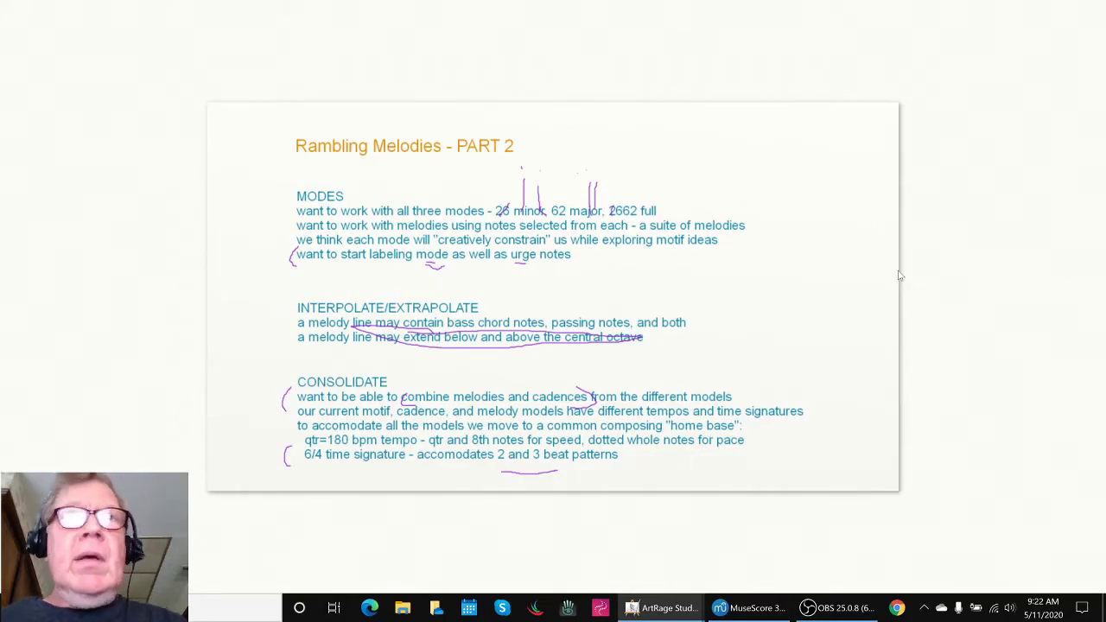
Hide the COMMENTARY layer, show the check-marks layer, and view the canvas alone.
key("Tab")
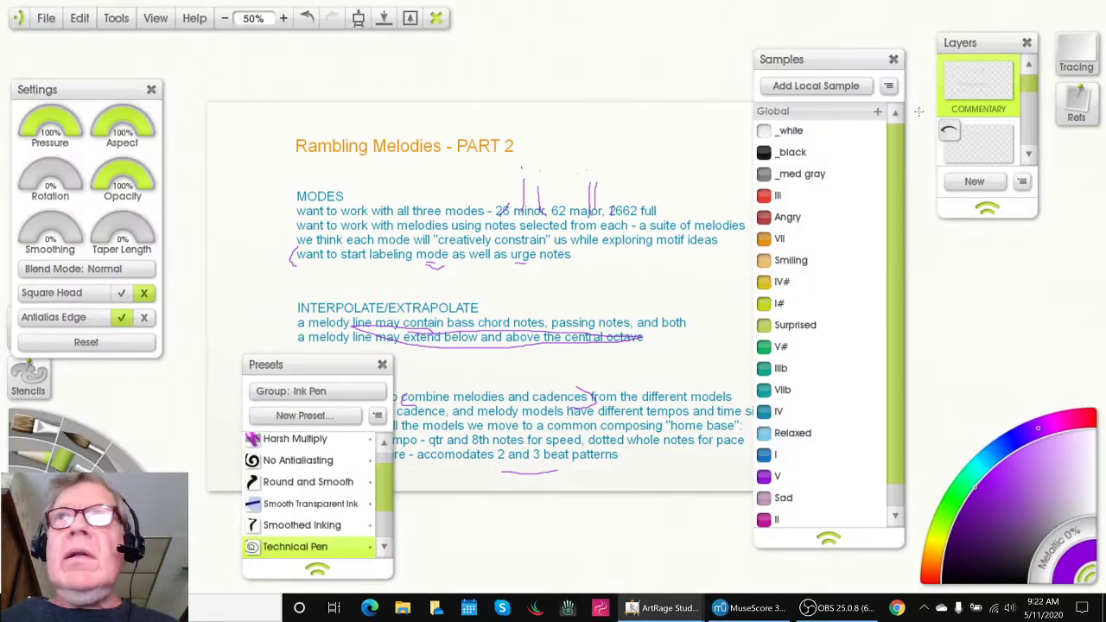
left_click(949, 69)
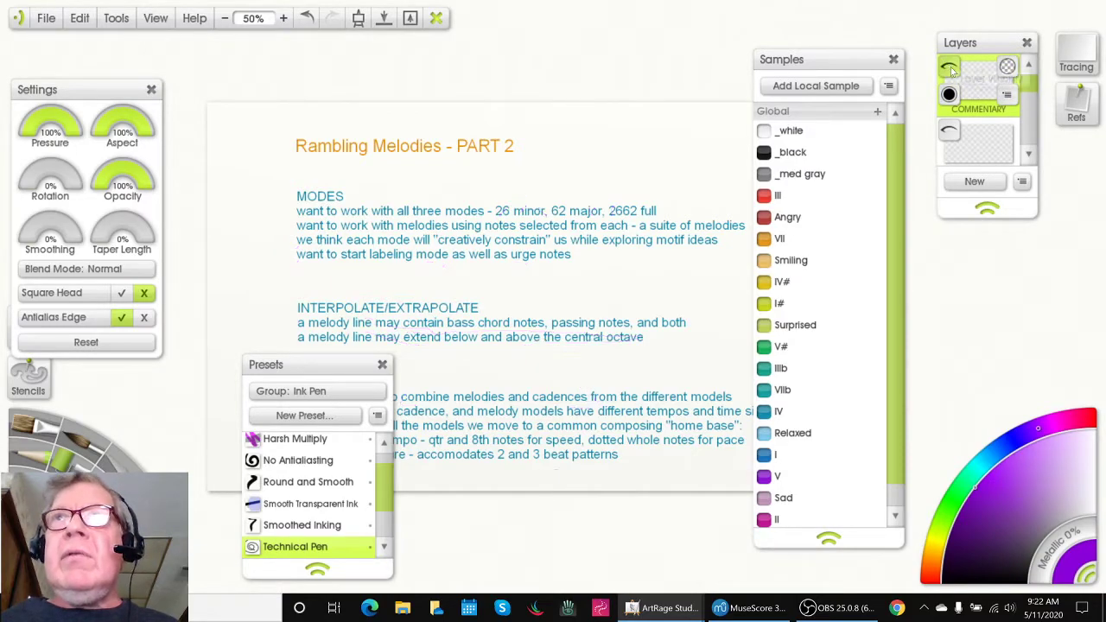
left_click(950, 129)
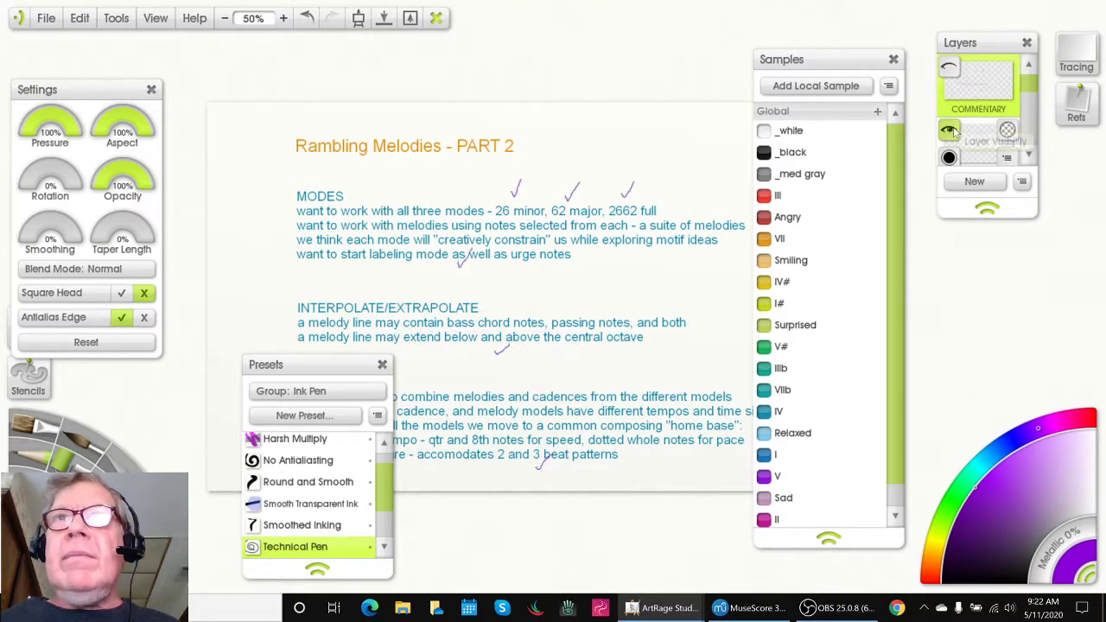
key("Tab")
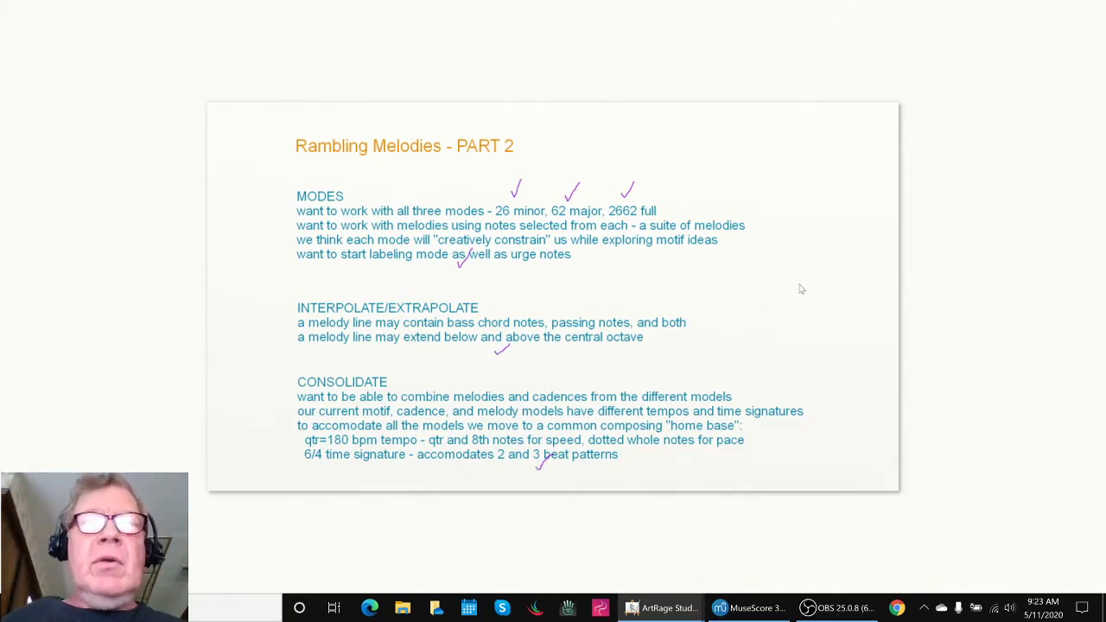
Show the CHECK BOXES layer in ArtRage so pink boxes frame the ticks.
key("Tab")
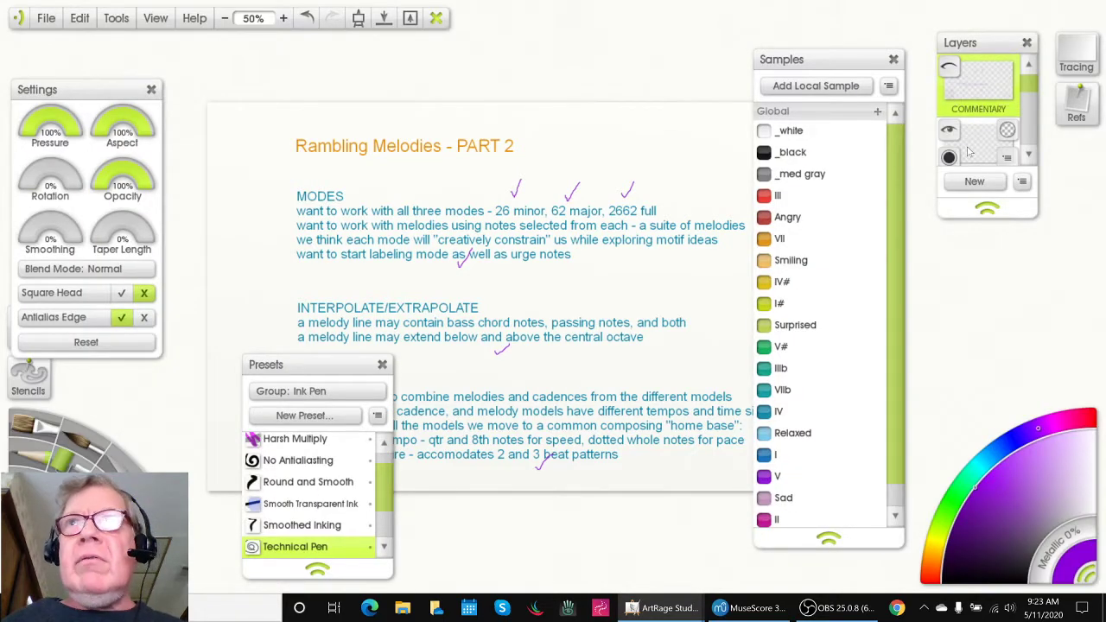
scroll(971, 138, "down", 1)
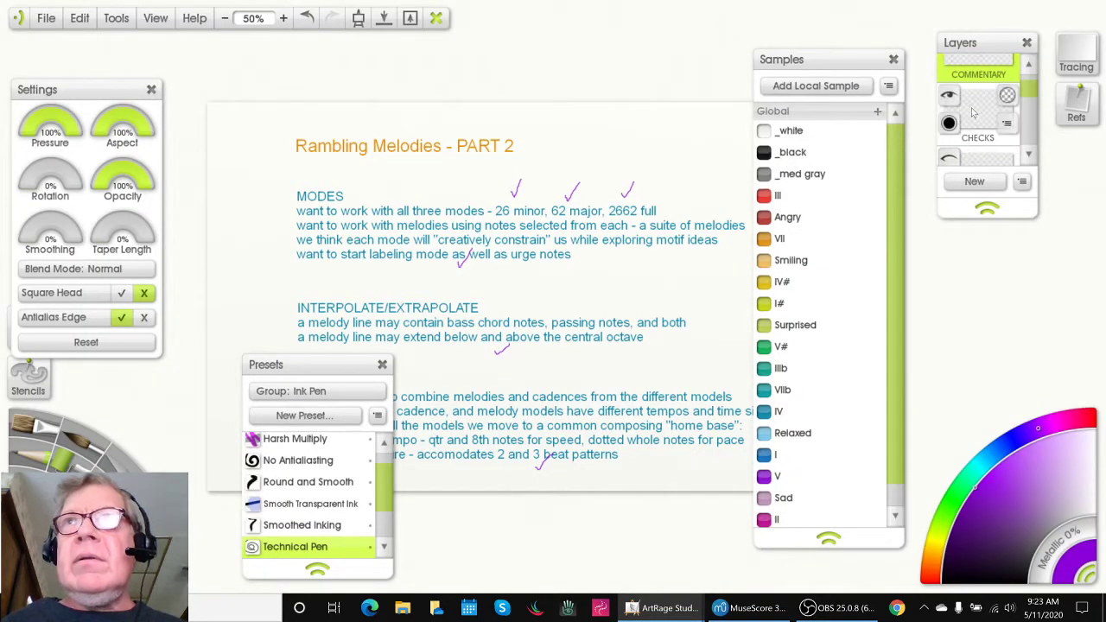
scroll(973, 112, "down", 1)
left_click(949, 125)
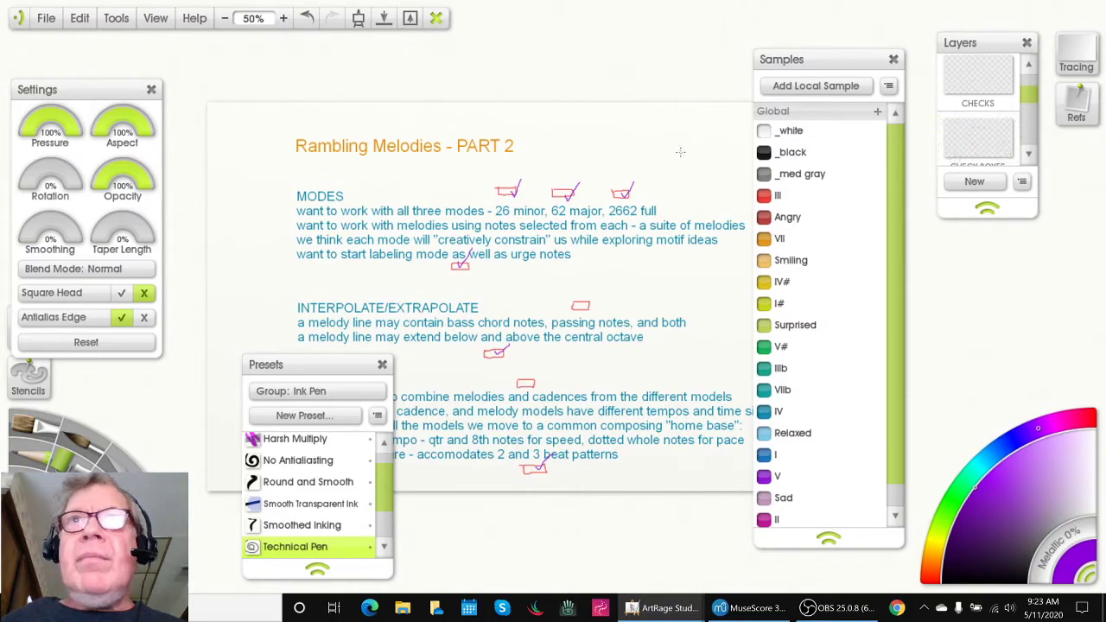
key("Tab")
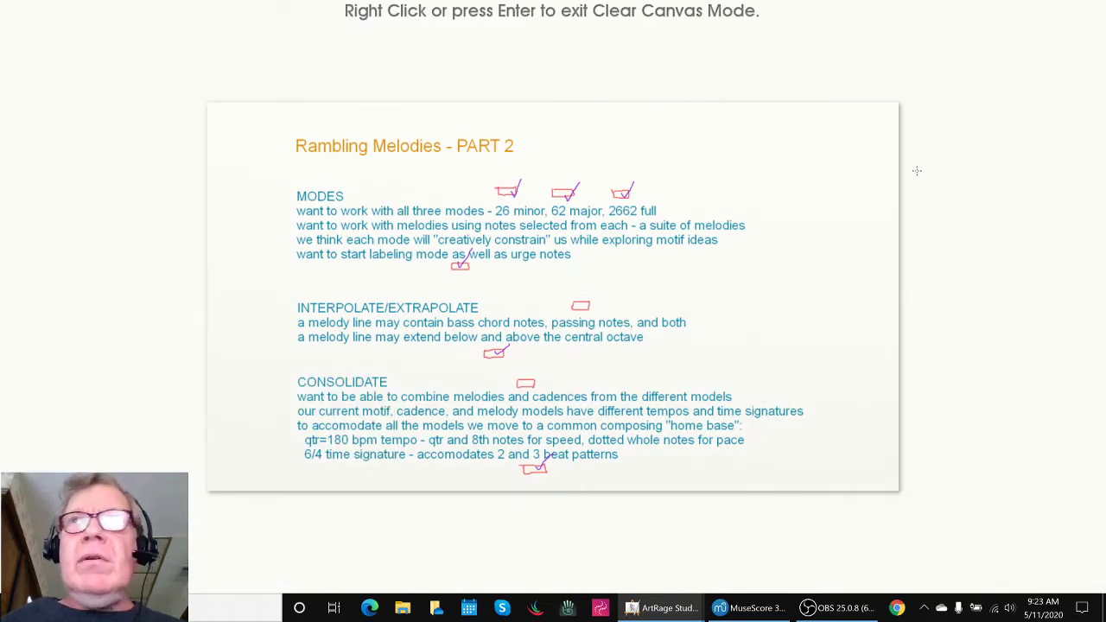
key("Tab")
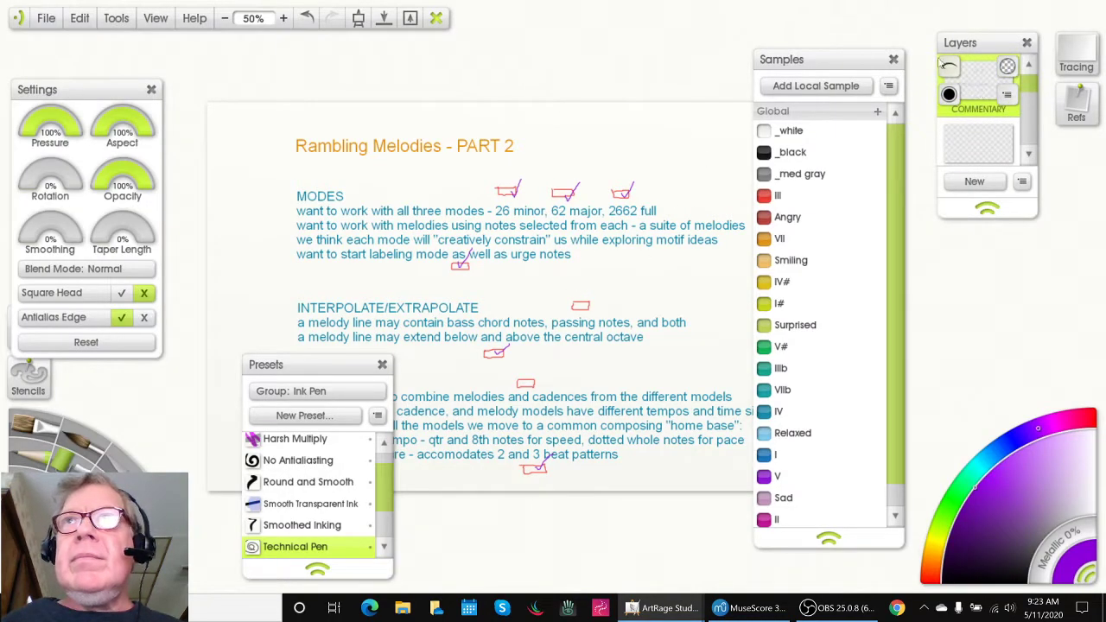
Clear the COMMENTARY layer to erase all its strokes.
left_click(950, 68)
right_click(975, 77)
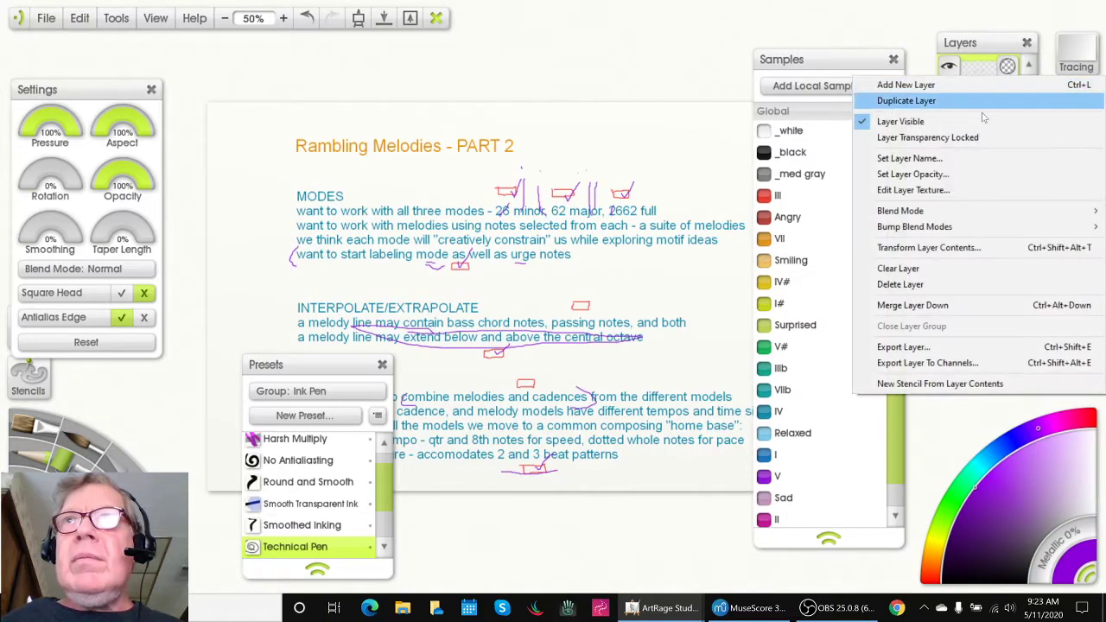
left_click(980, 273)
Circle the ticks above 26 minor and 62 major, then return to MuseScore.
key("Tab")
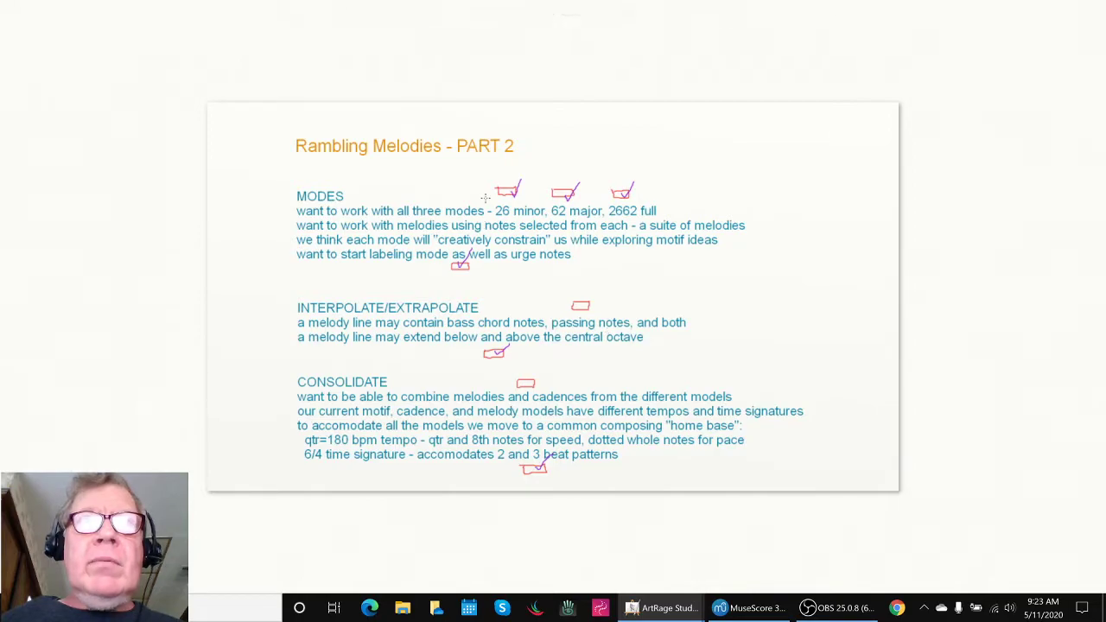
mouse_move(498, 178)
left_mouse_down()
mouse_move(532, 196)
mouse_move(472, 208)
mouse_move(500, 179)
left_mouse_up()
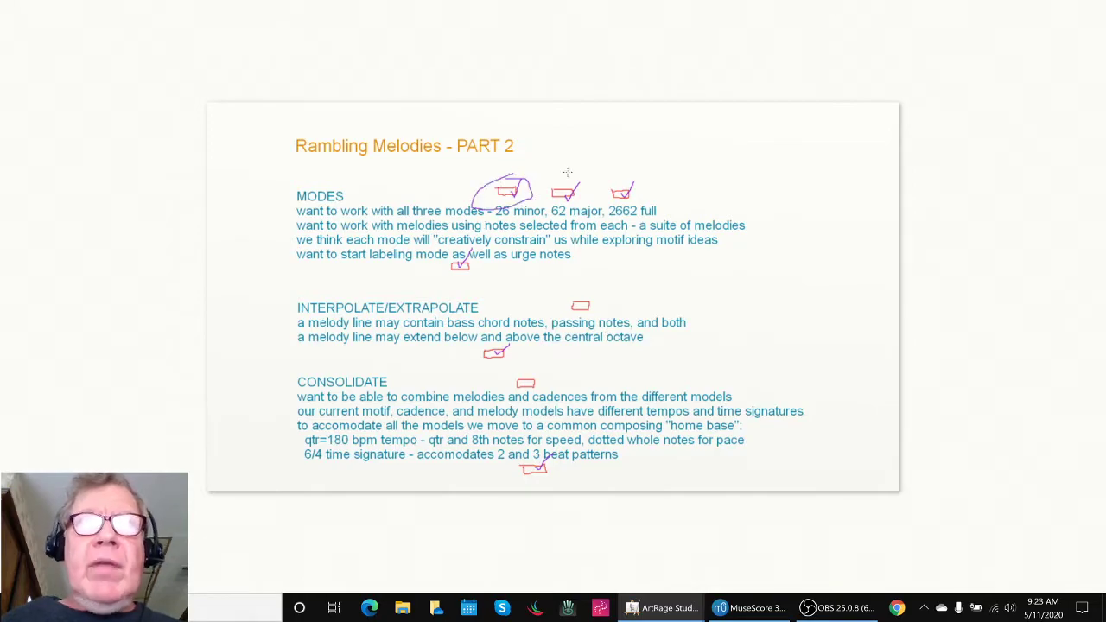
mouse_move(568, 173)
left_mouse_down()
mouse_move(591, 189)
mouse_move(551, 202)
mouse_move(560, 177)
left_mouse_up()
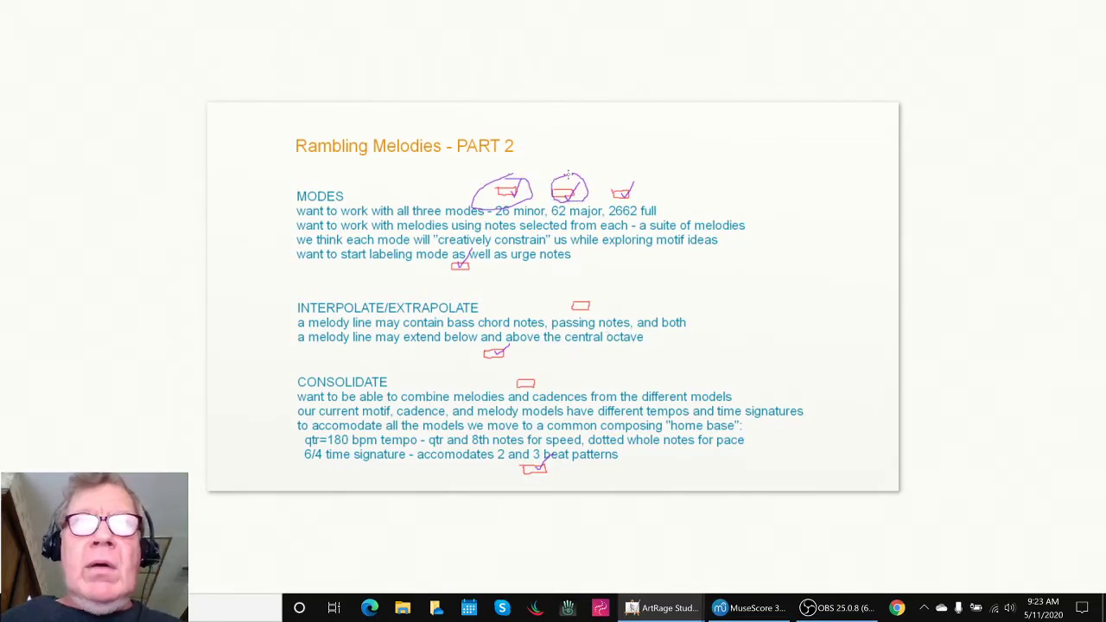
key("alt+Tab")
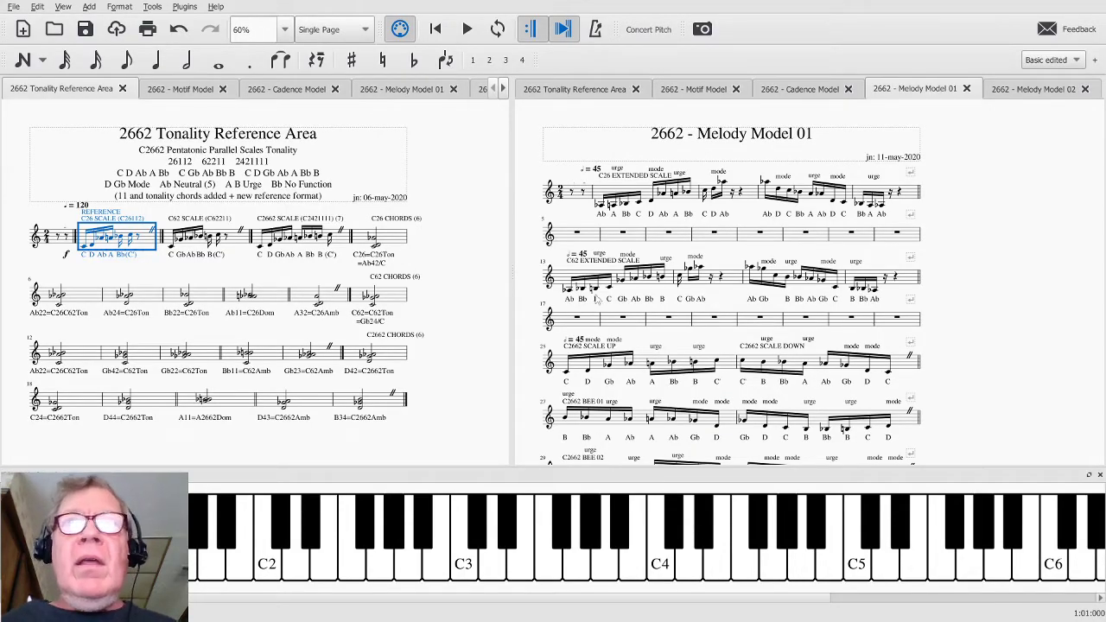
left_click(583, 355)
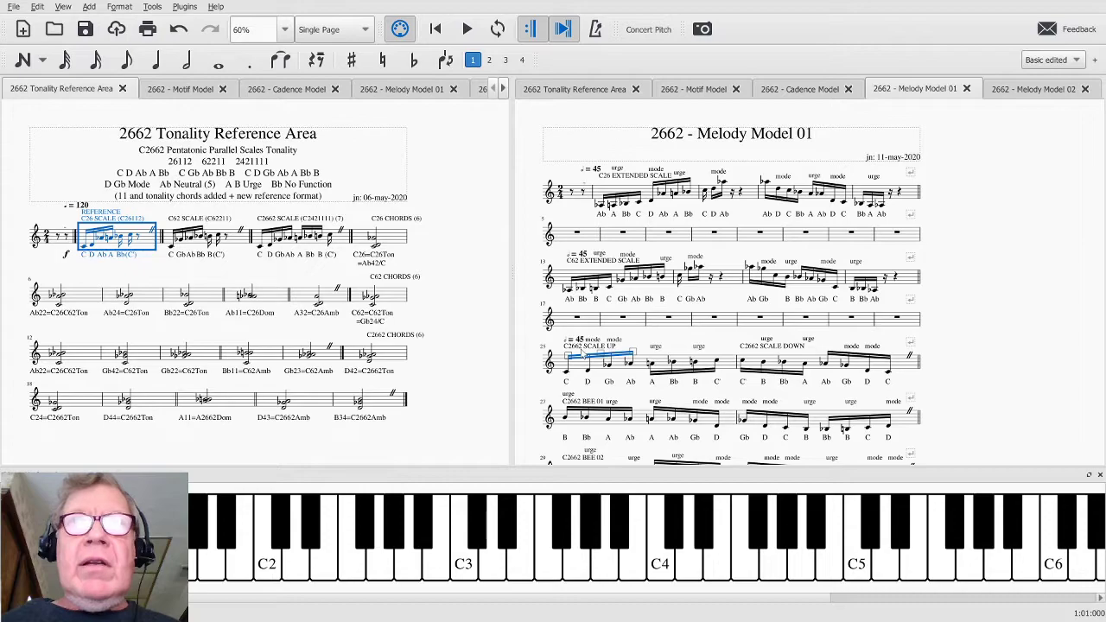
left_click(584, 351)
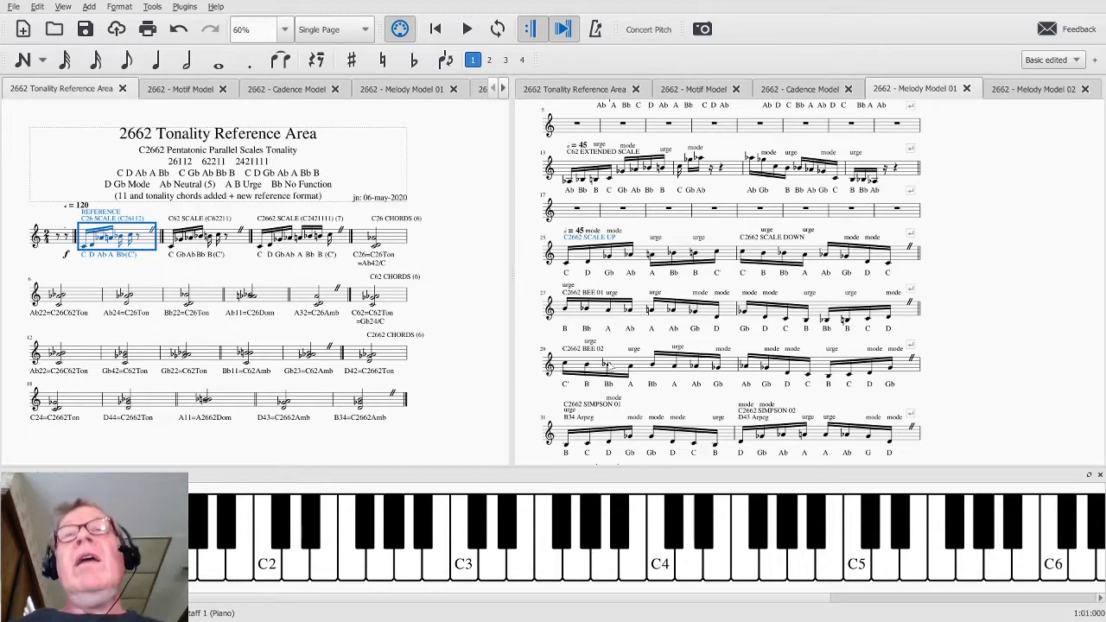
left_click(1004, 263)
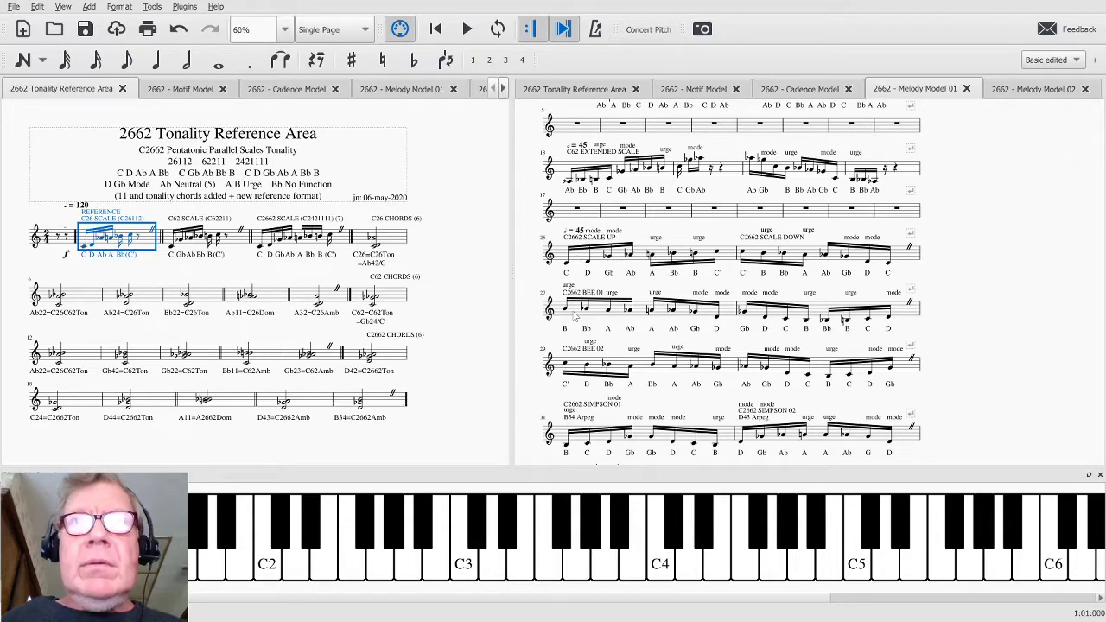
scroll(589, 333, "down", 1)
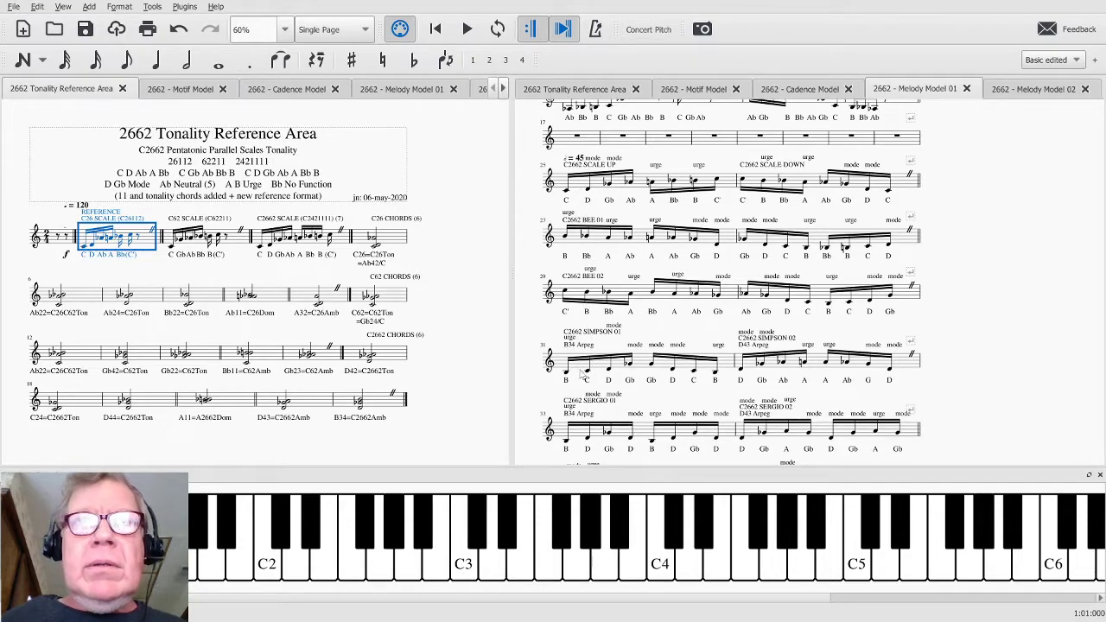
left_click(581, 370)
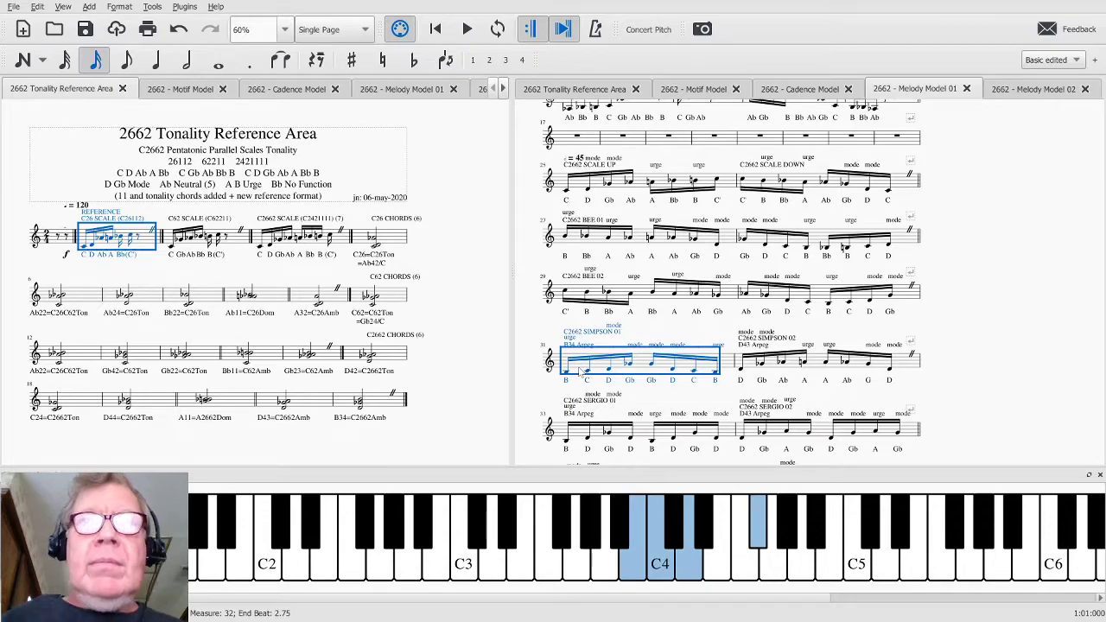
key("space")
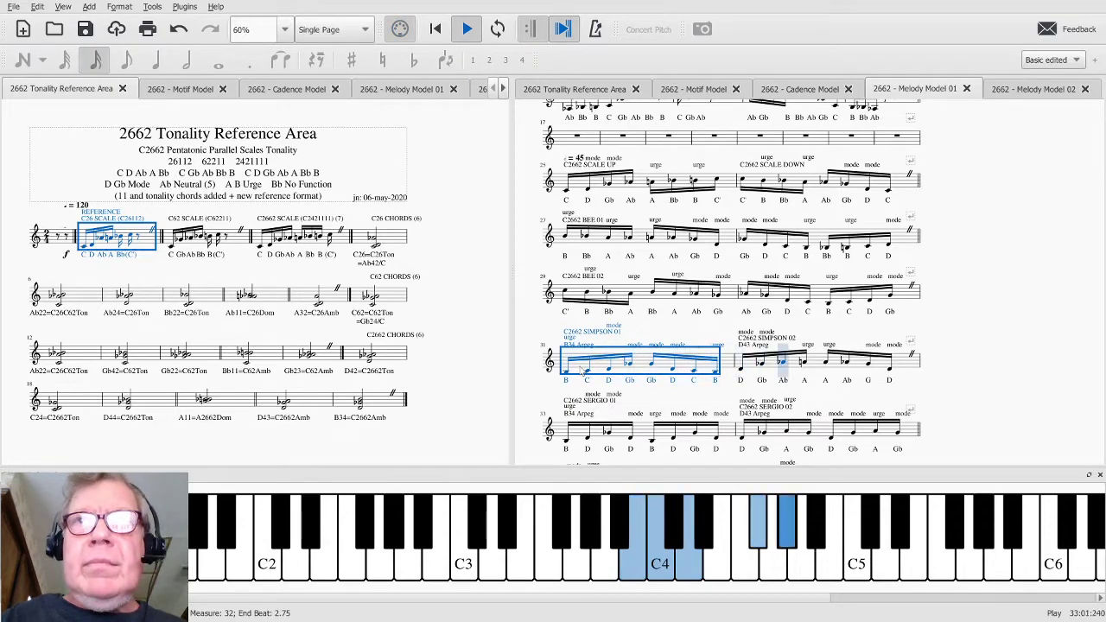
key("space")
left_click(948, 330)
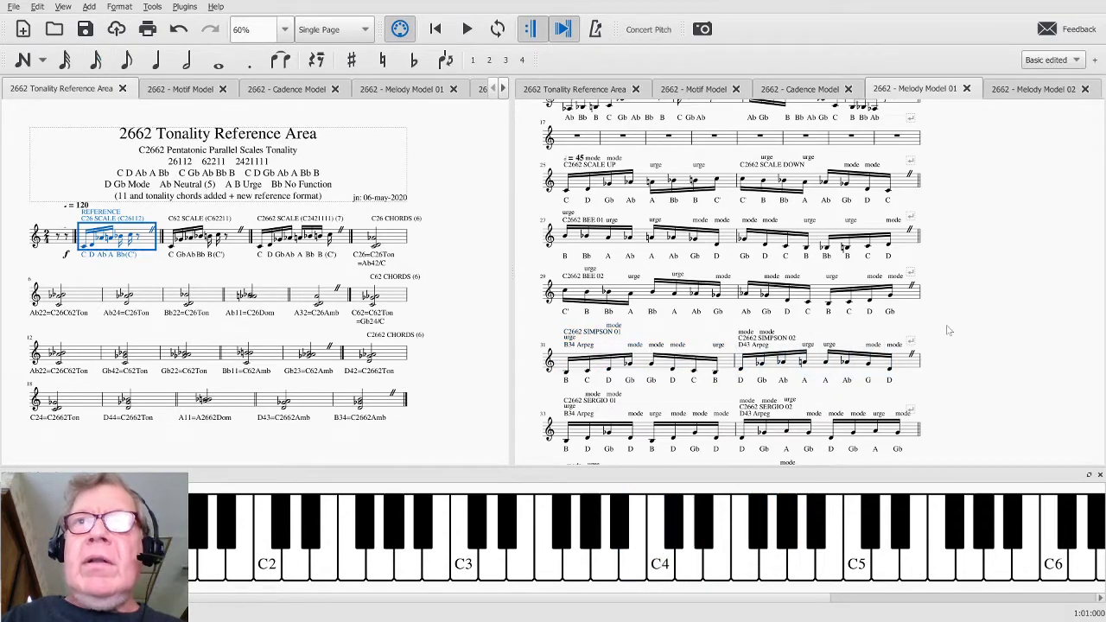
scroll(948, 330, "down", 1)
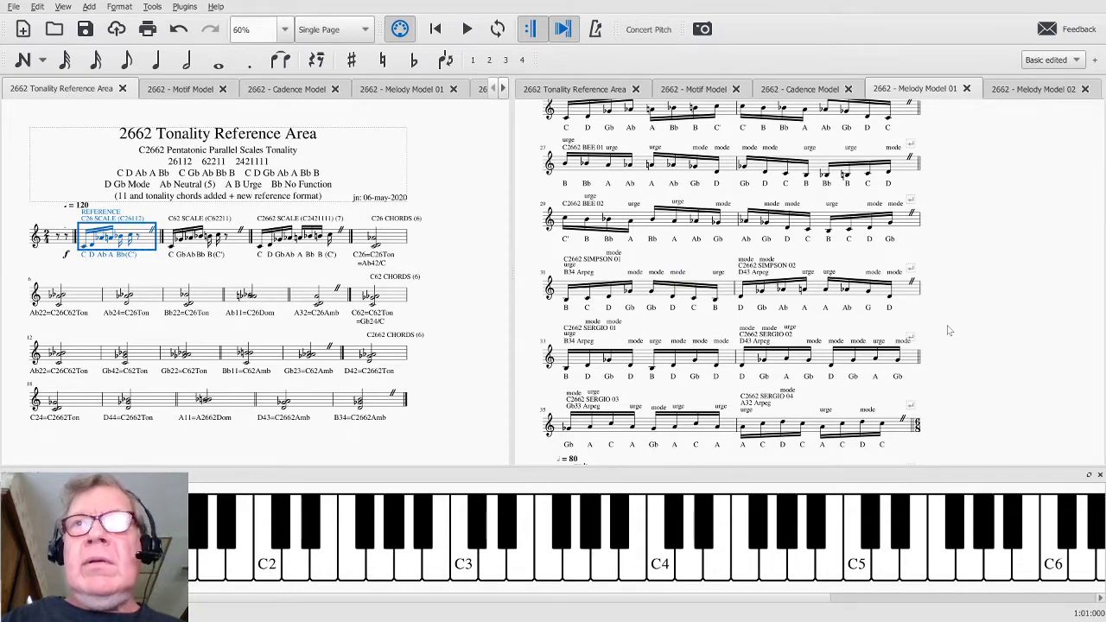
left_click(641, 361)
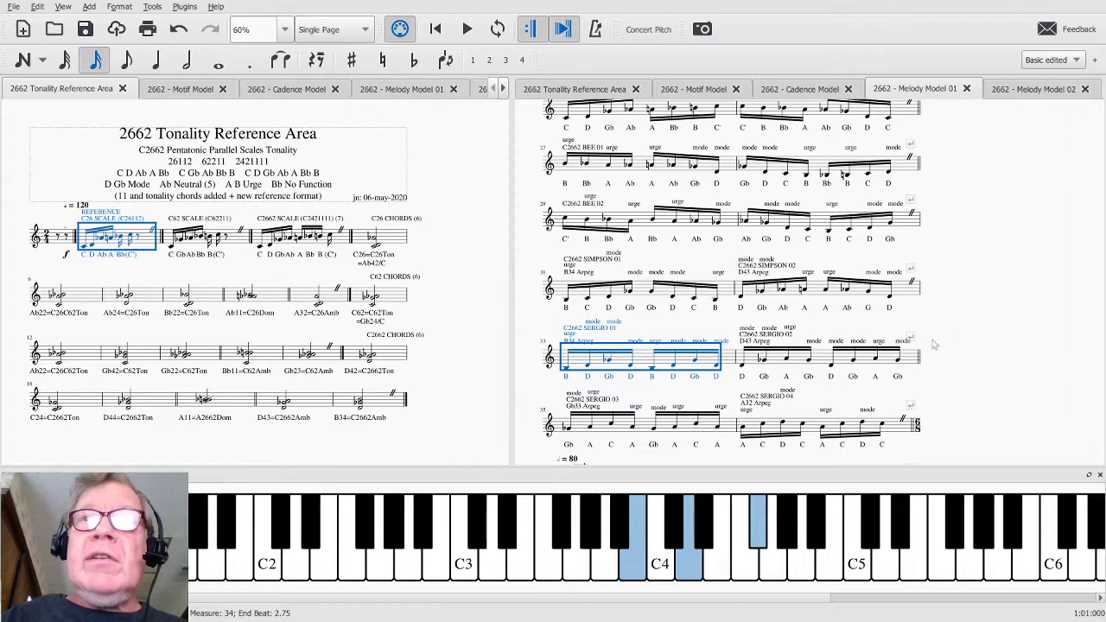
scroll(955, 341, "down", 1)
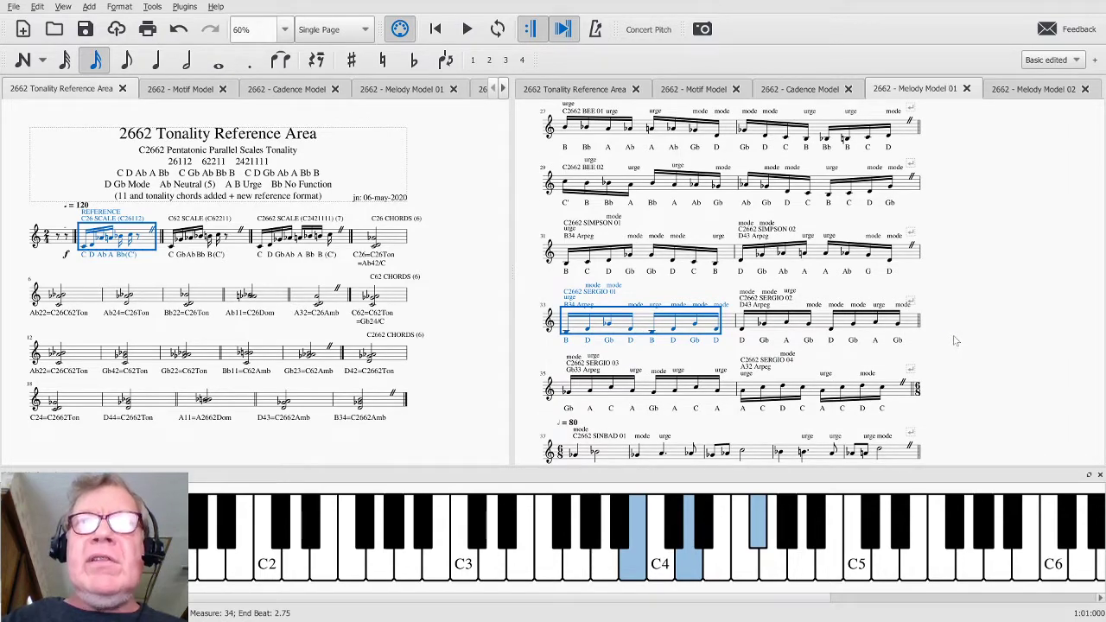
key("space")
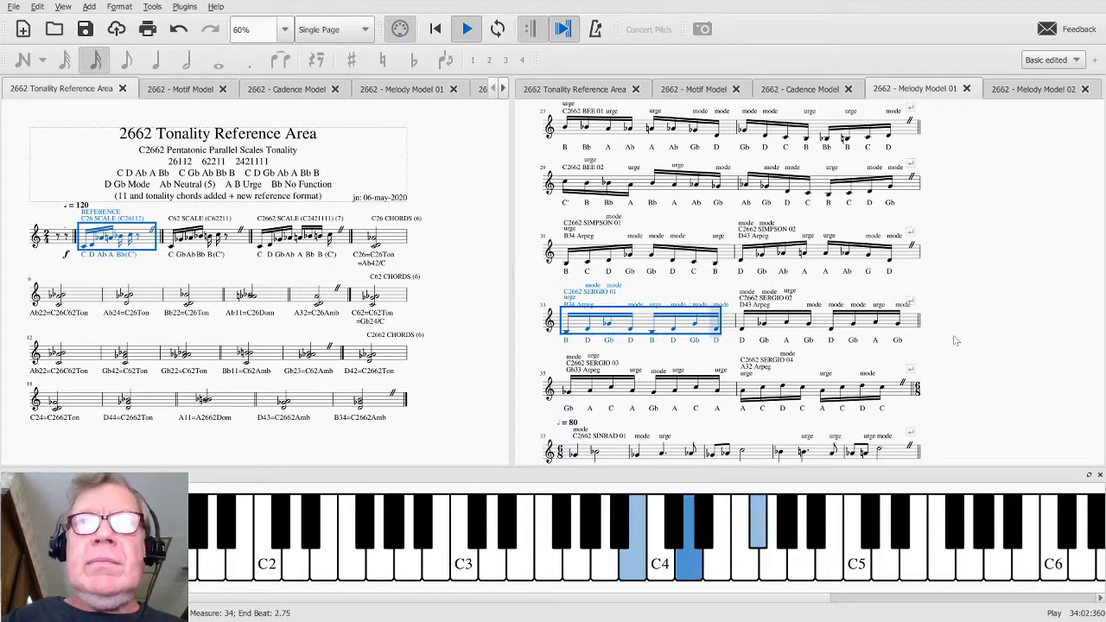
key("space")
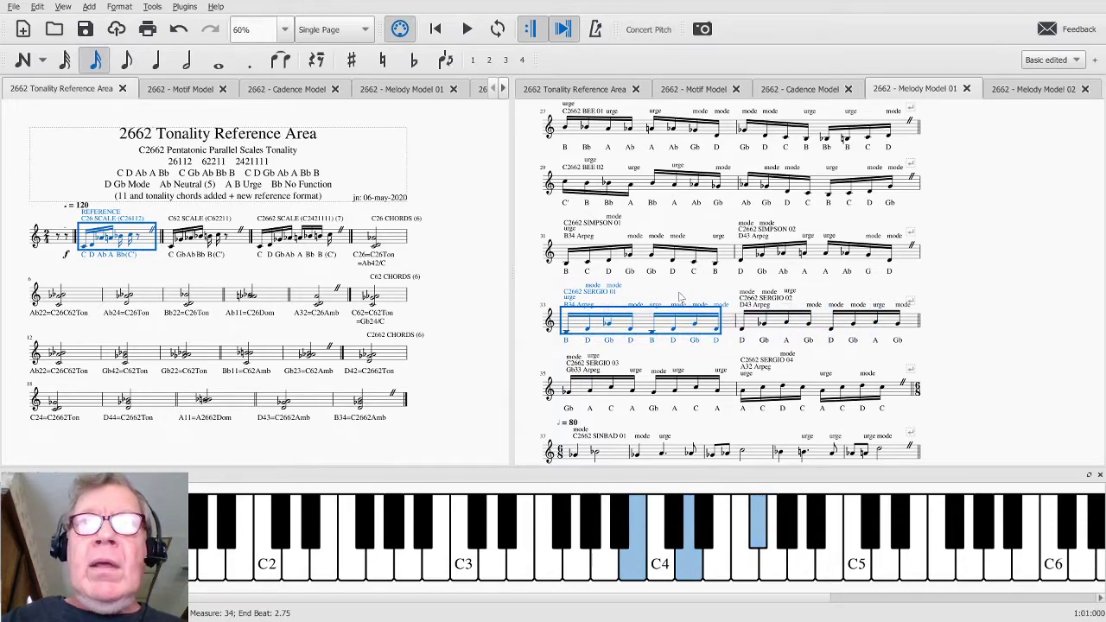
key("space")
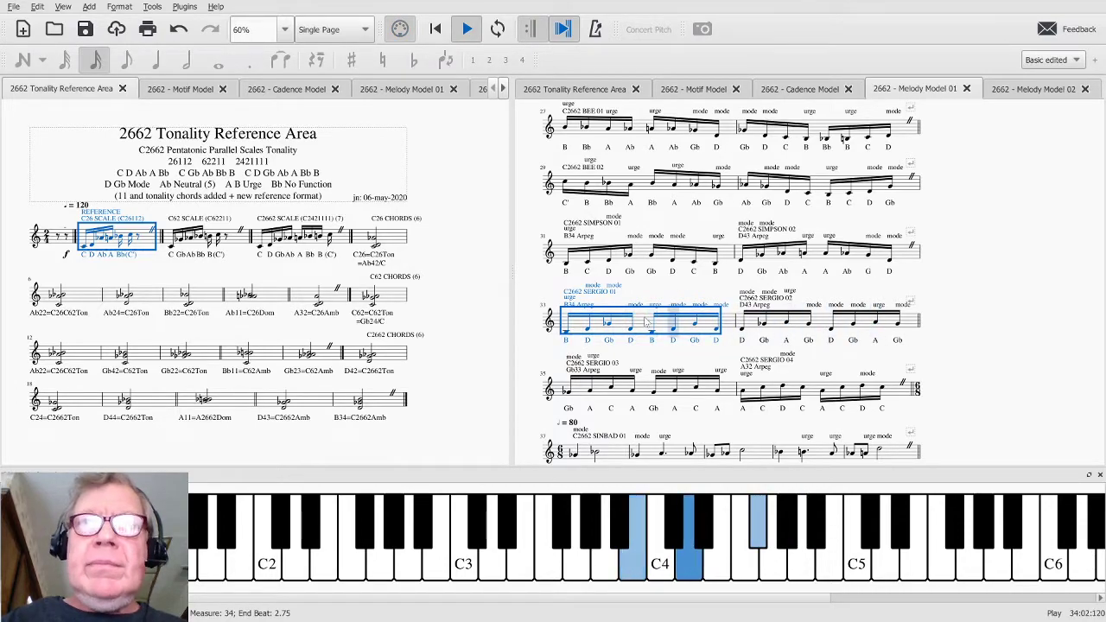
key("space")
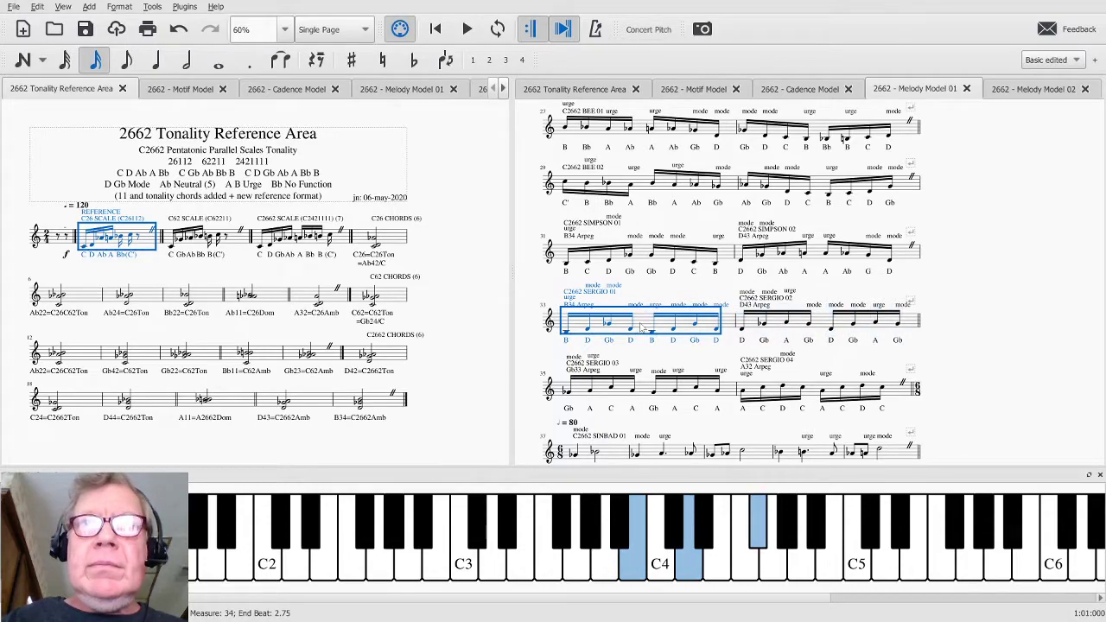
key("space")
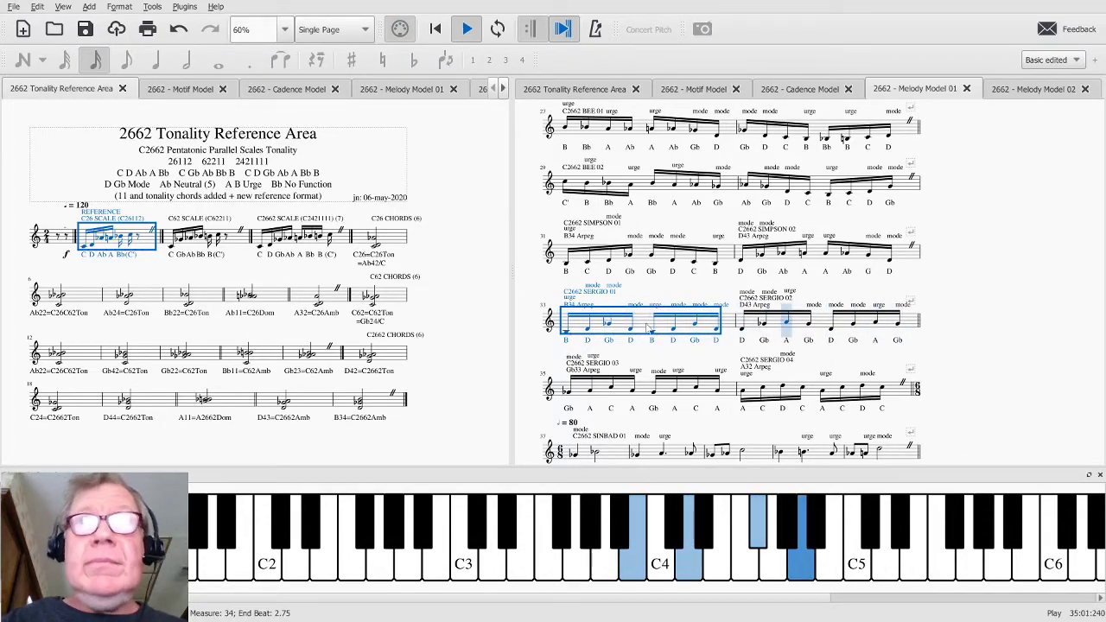
key("space")
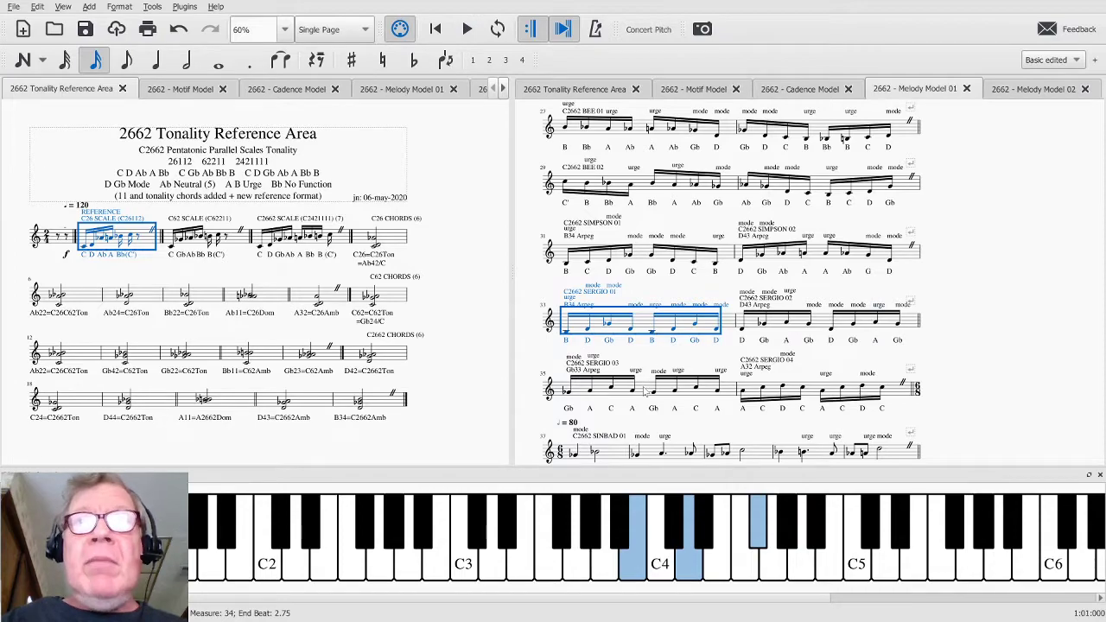
left_click(647, 392)
key("space")
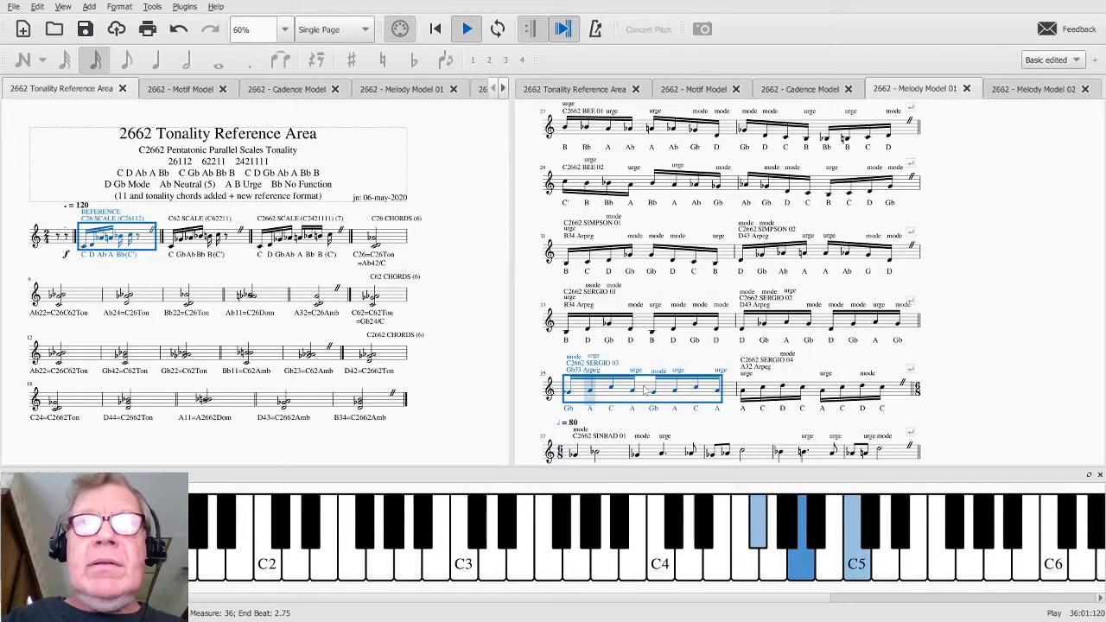
key("space")
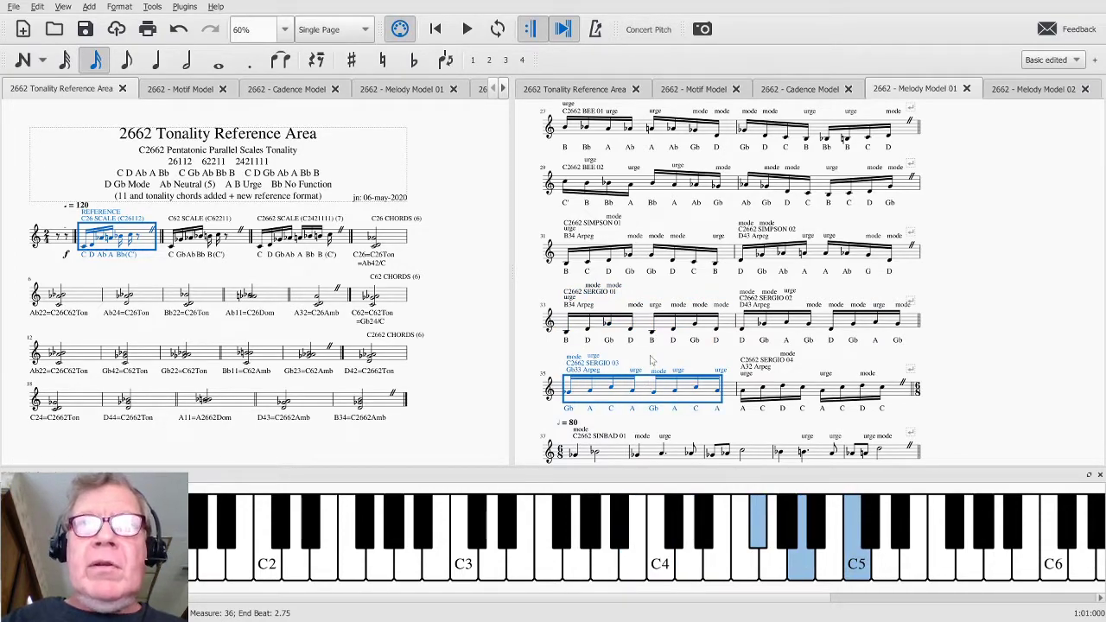
left_click(643, 327)
key("space")
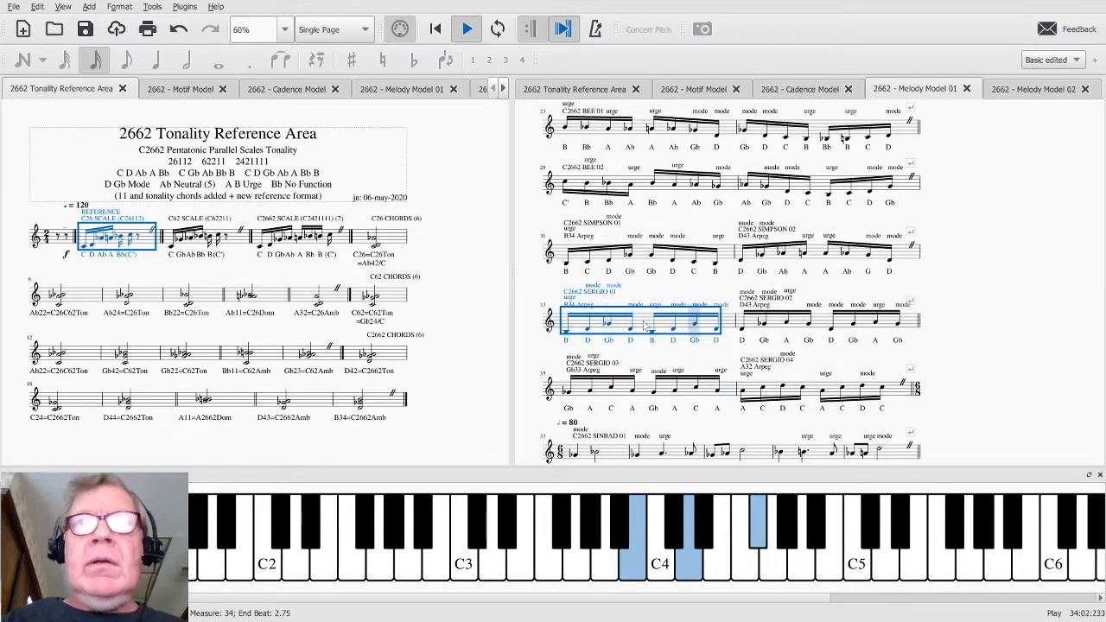
key("space")
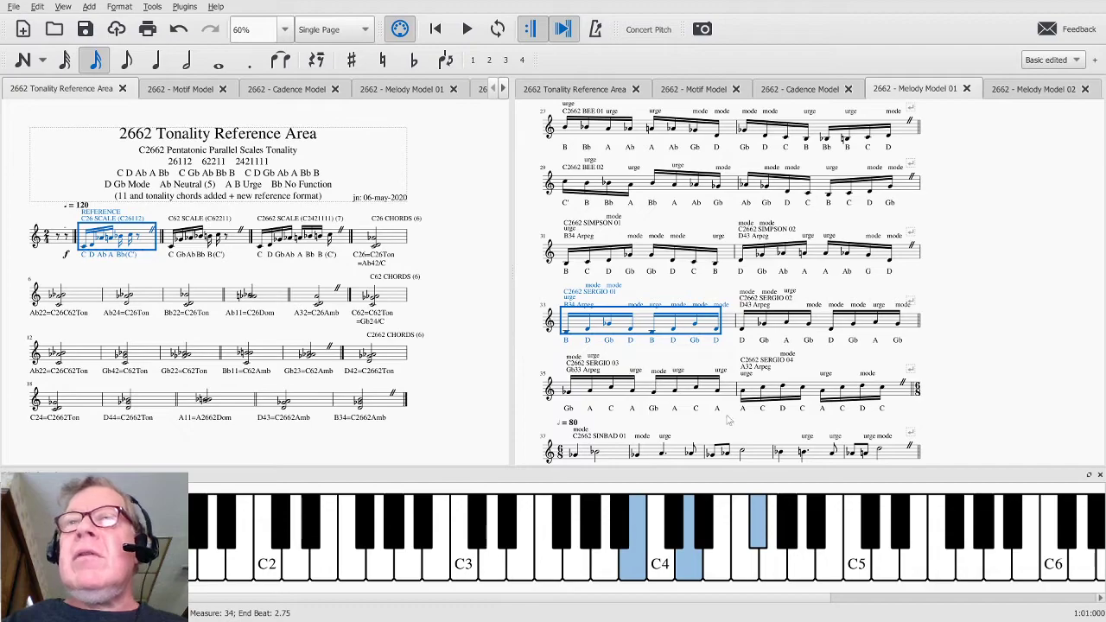
left_click(890, 570)
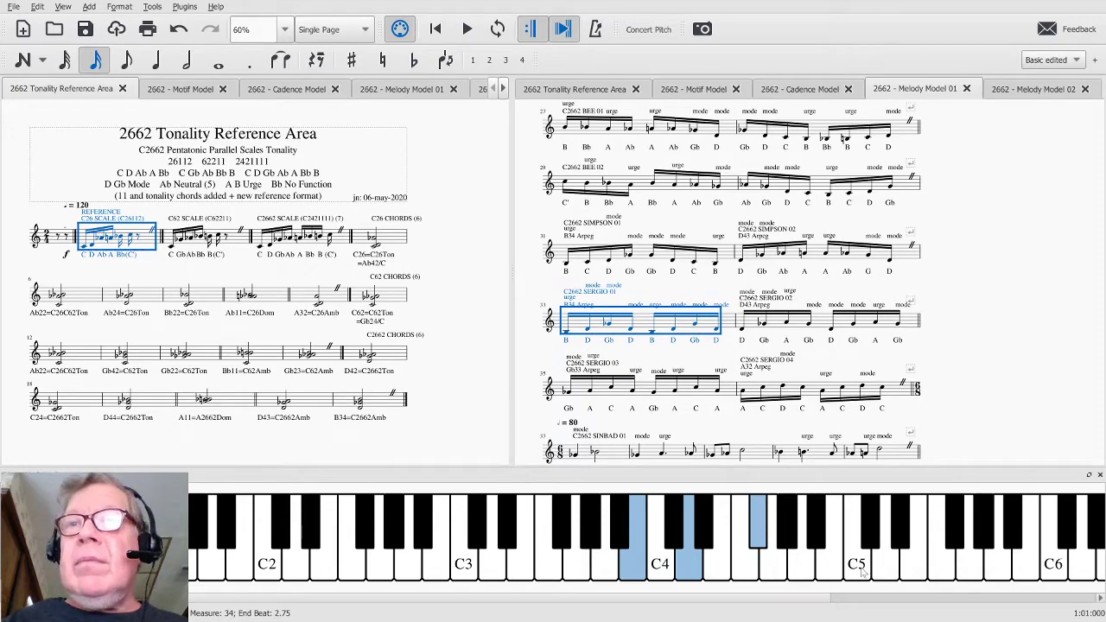
left_click(865, 572)
left_click(875, 531)
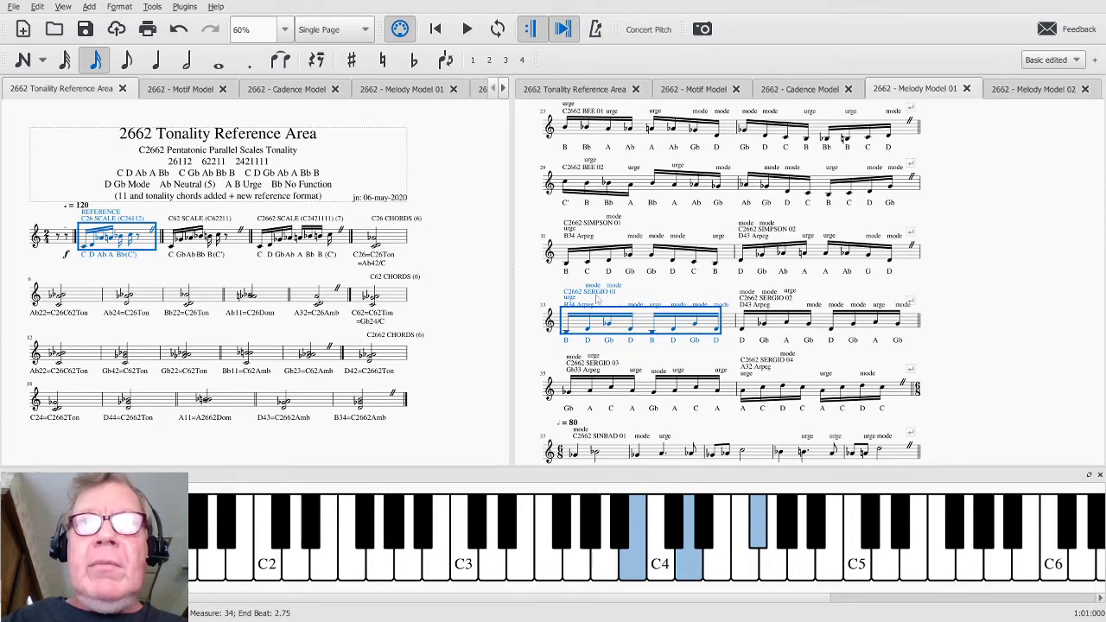
left_click(644, 393)
key("space")
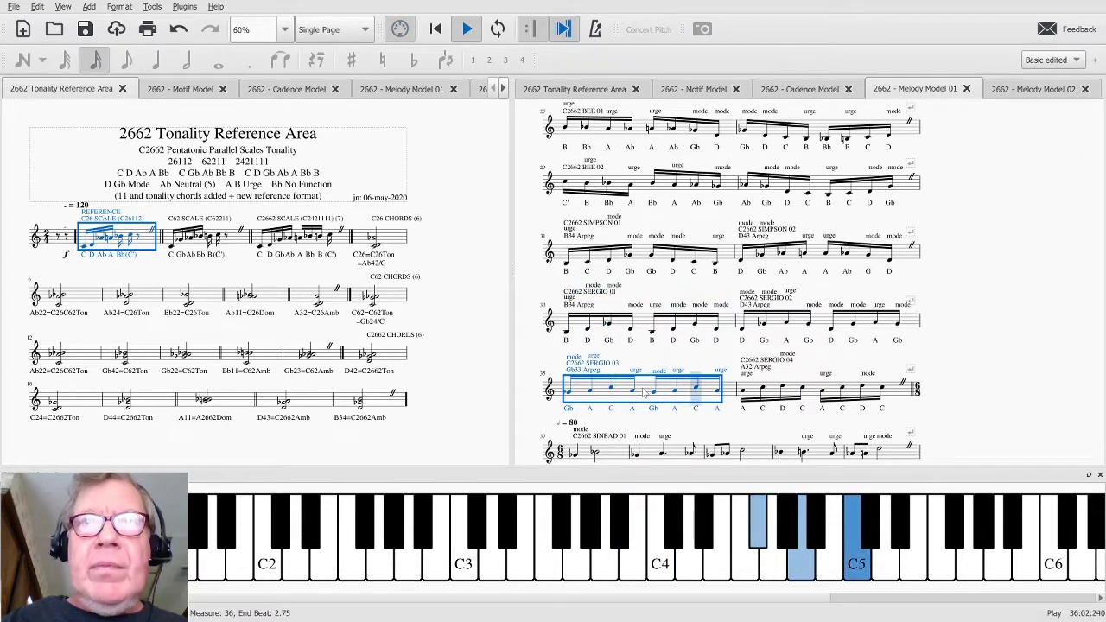
key("space")
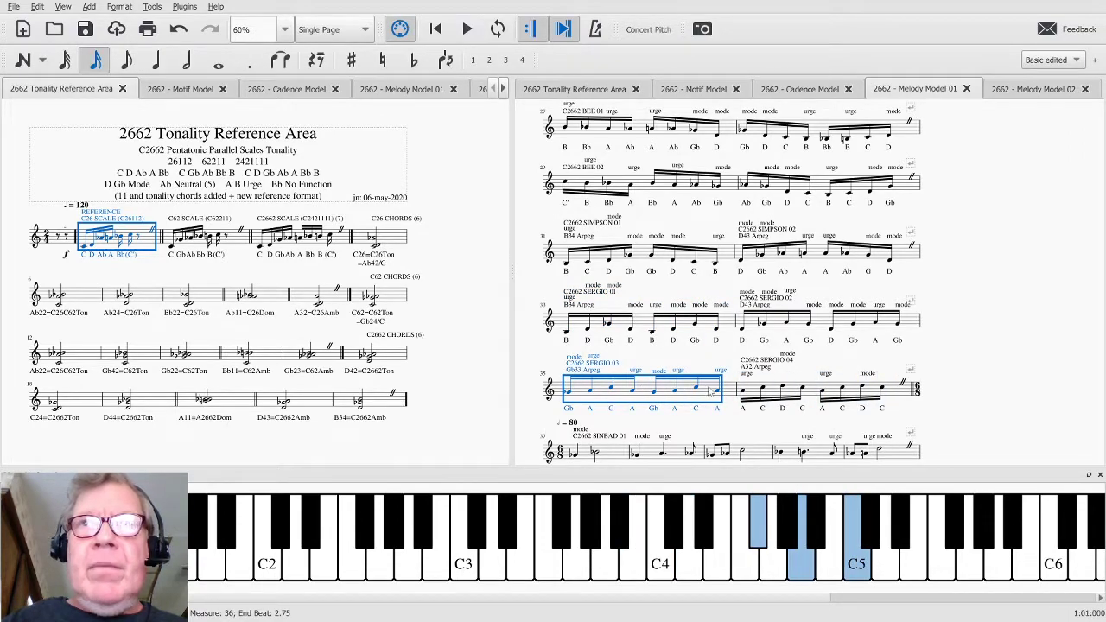
left_click(753, 395)
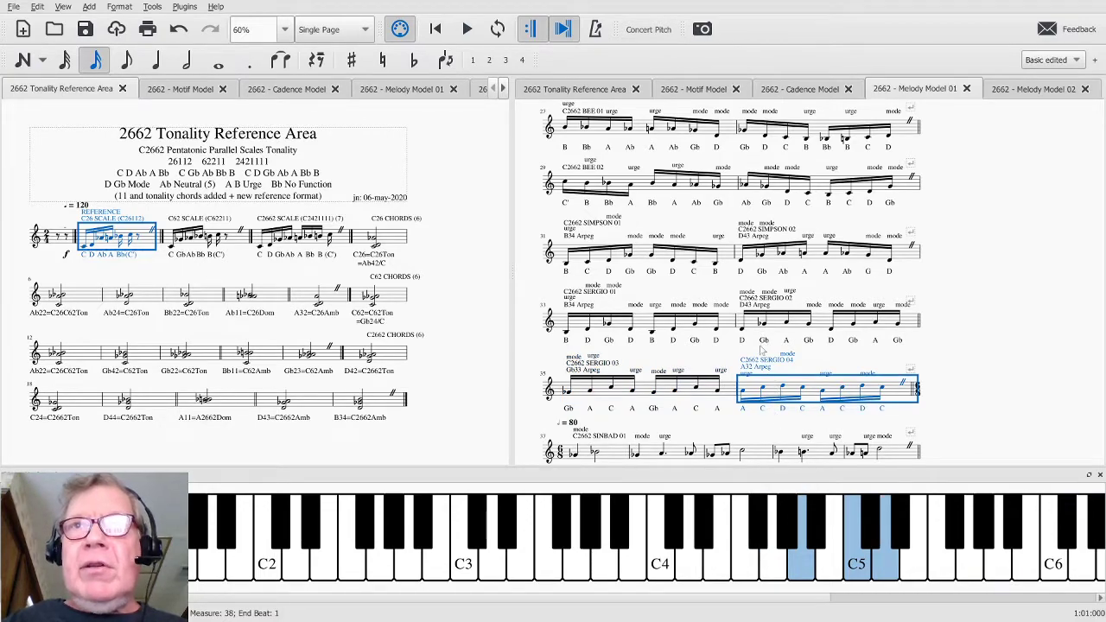
left_click(570, 310)
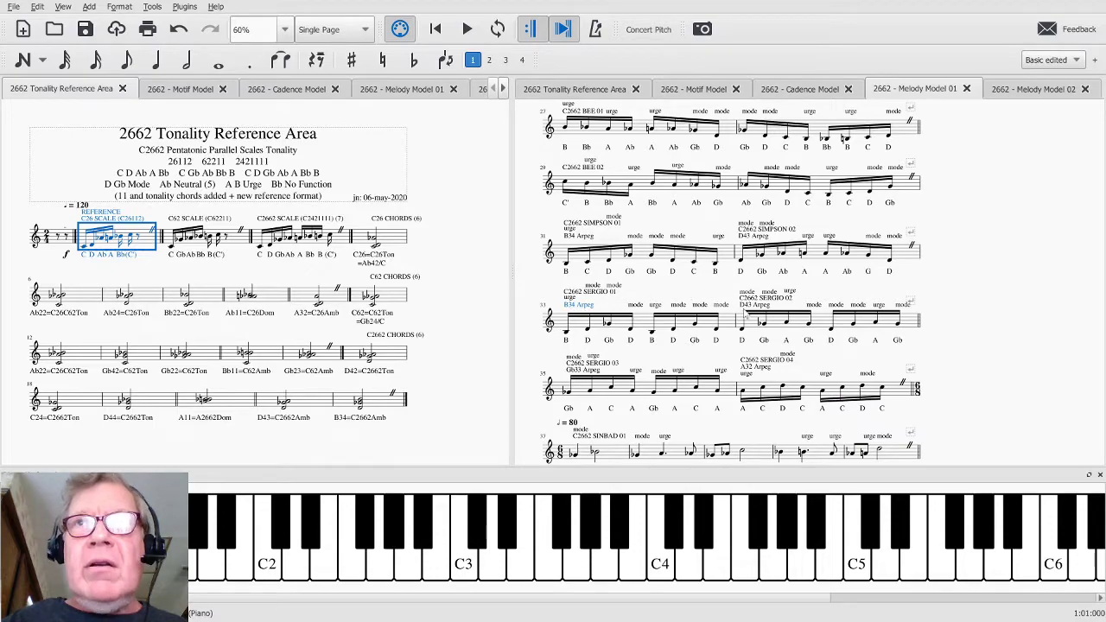
left_click(745, 316)
left_click(757, 307)
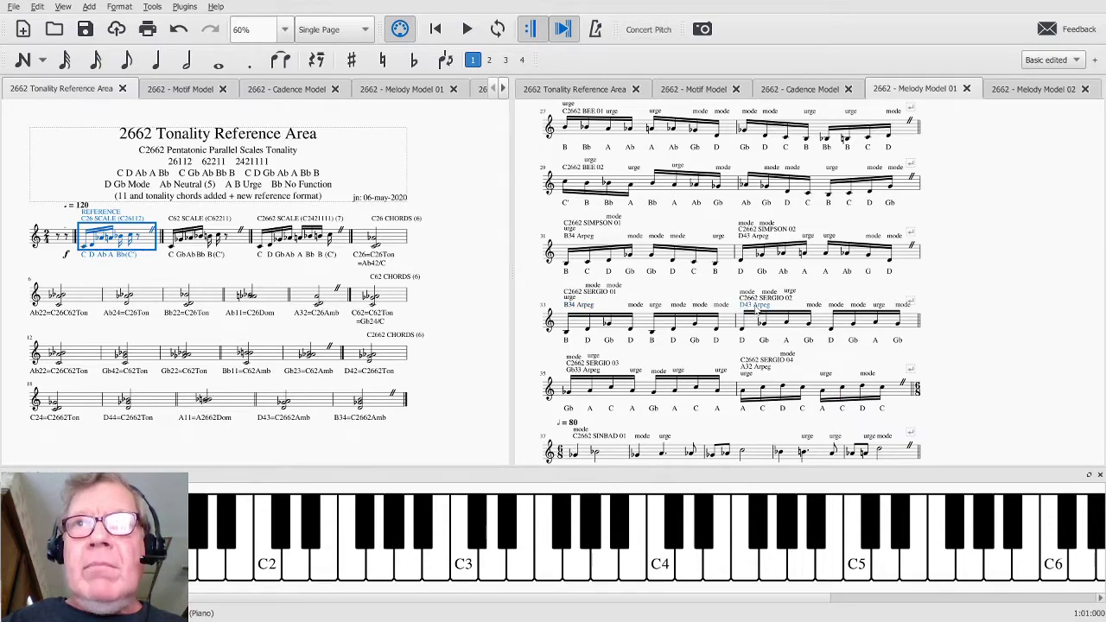
left_click(591, 372)
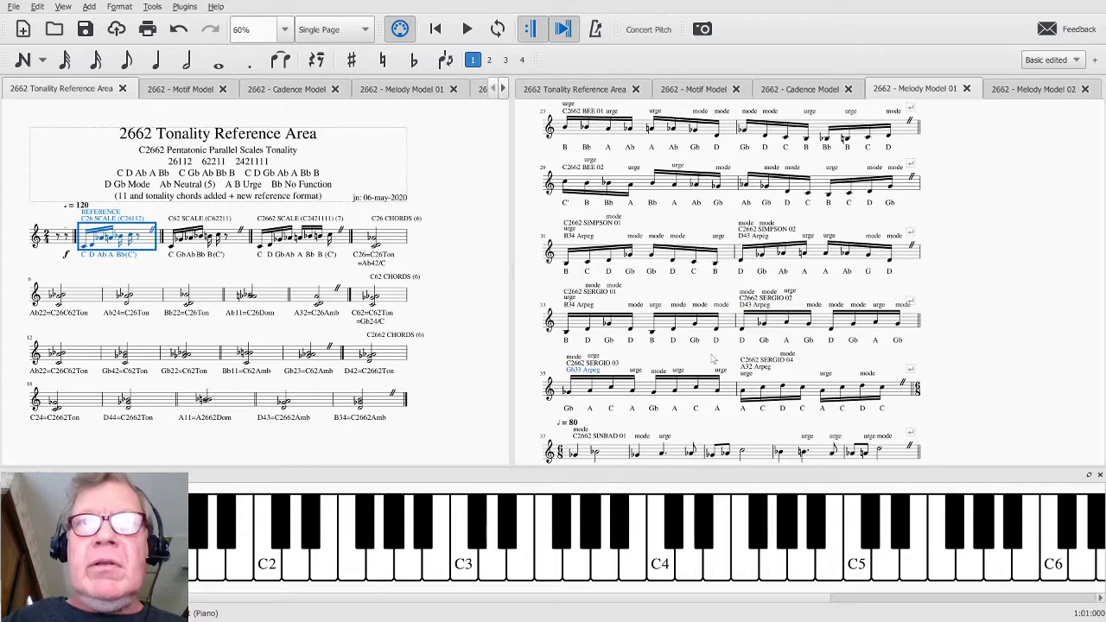
left_click(749, 370)
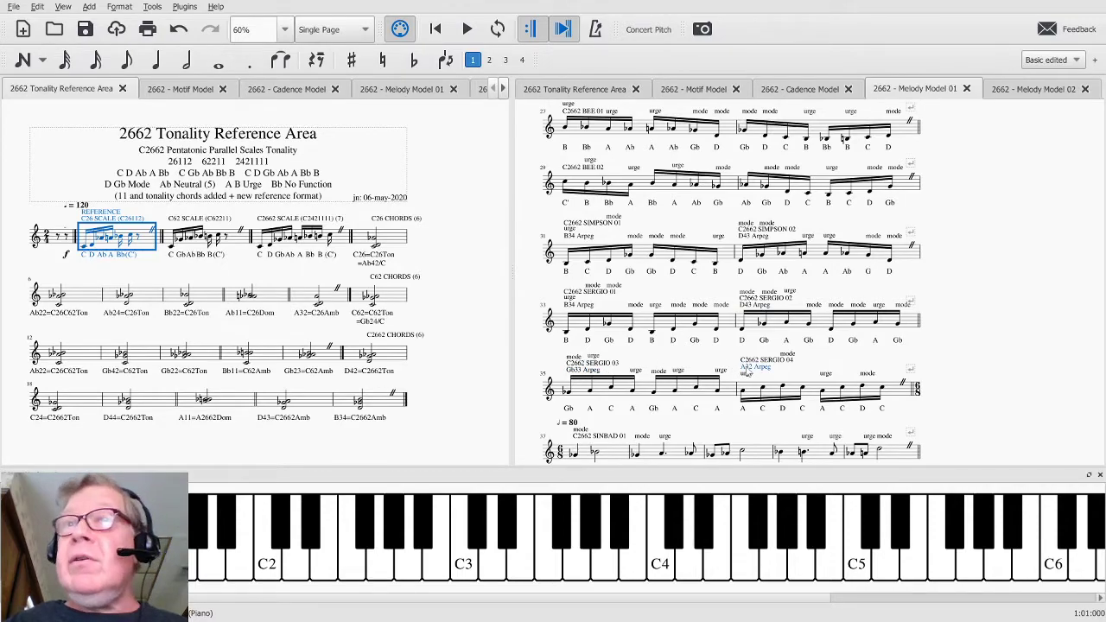
left_click(645, 327)
key("space")
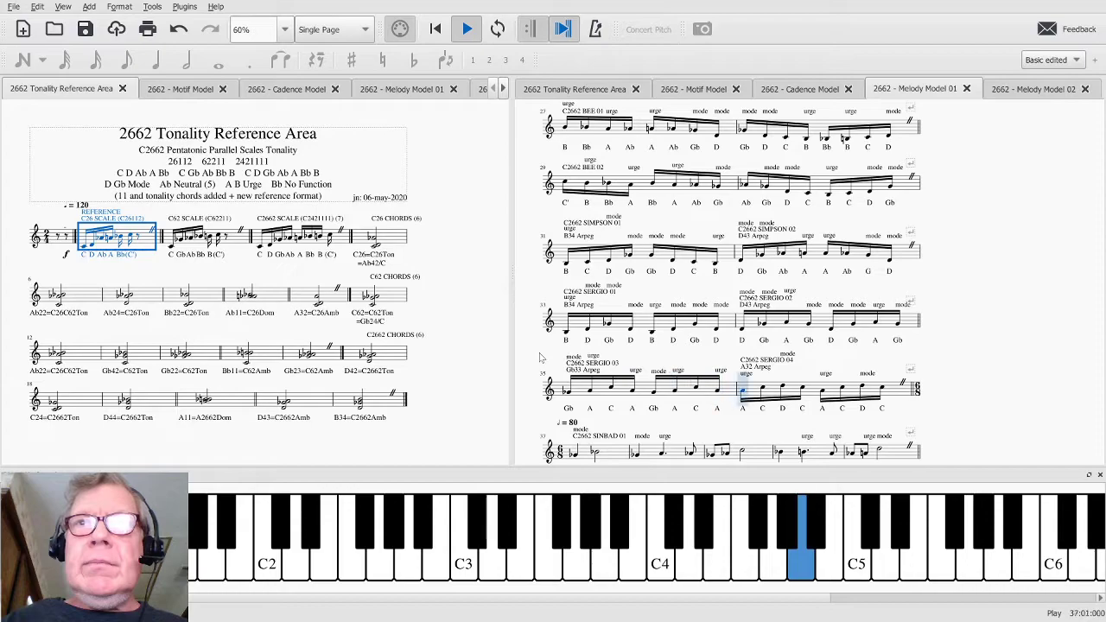
key("space")
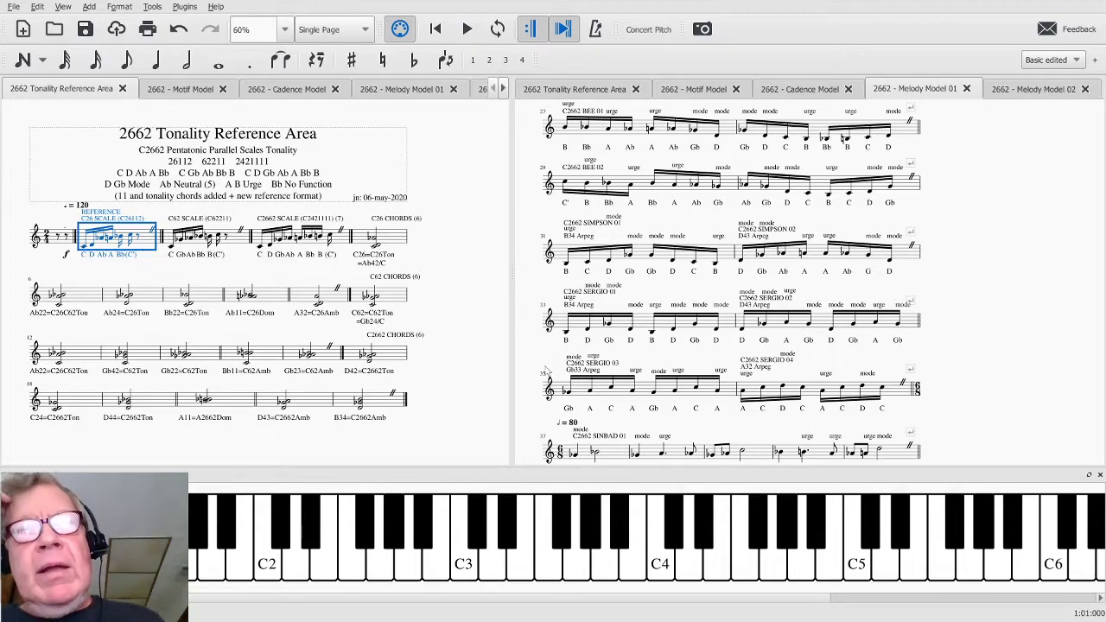
left_click(581, 328)
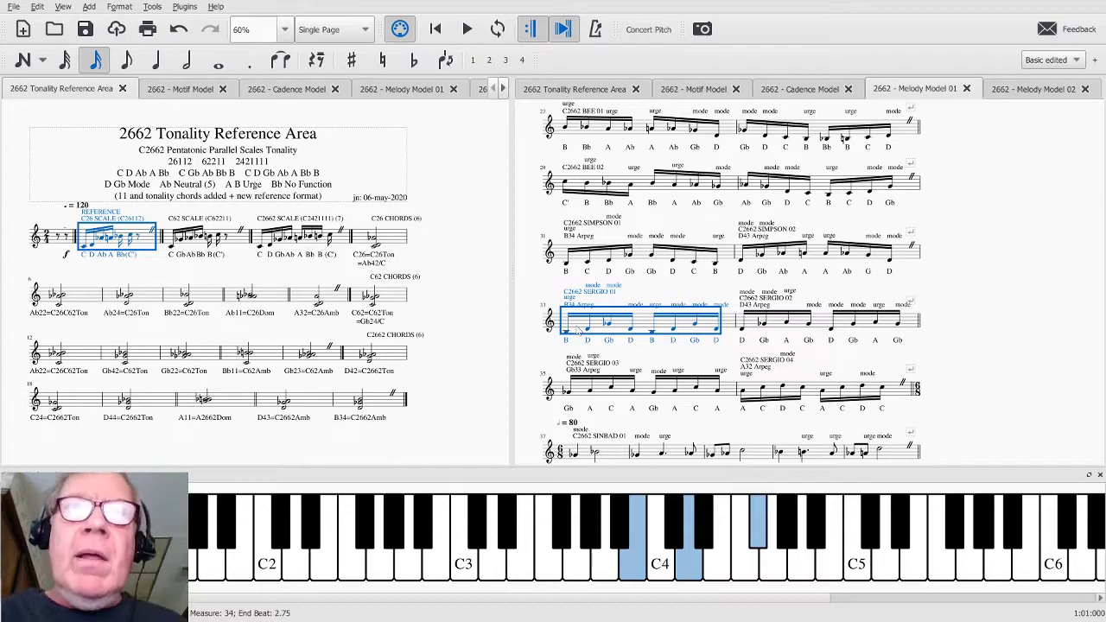
key("space")
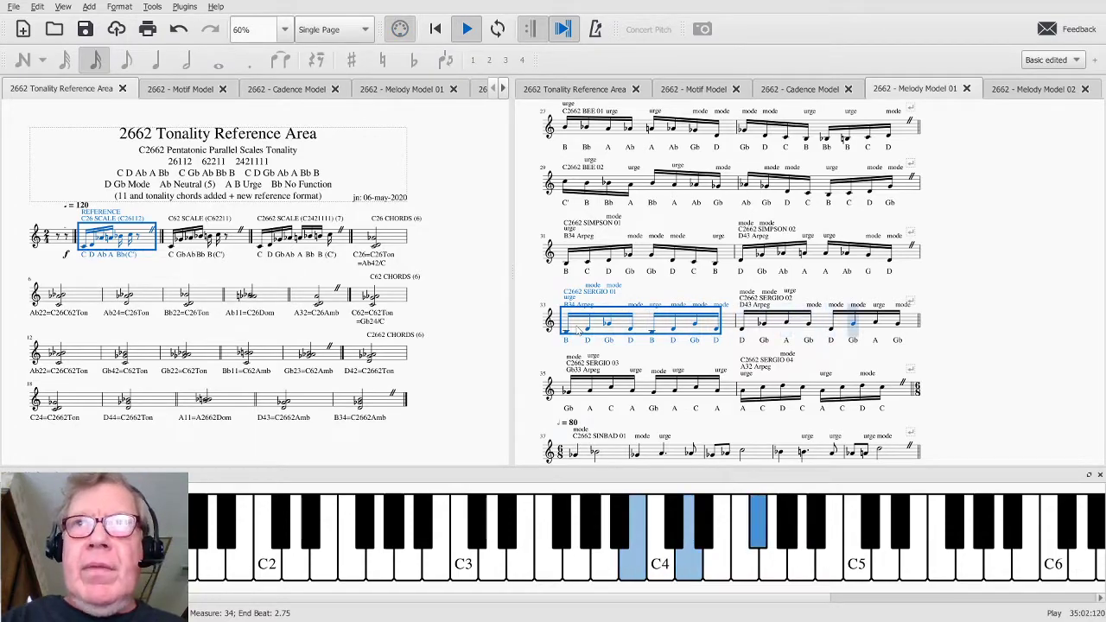
key("space")
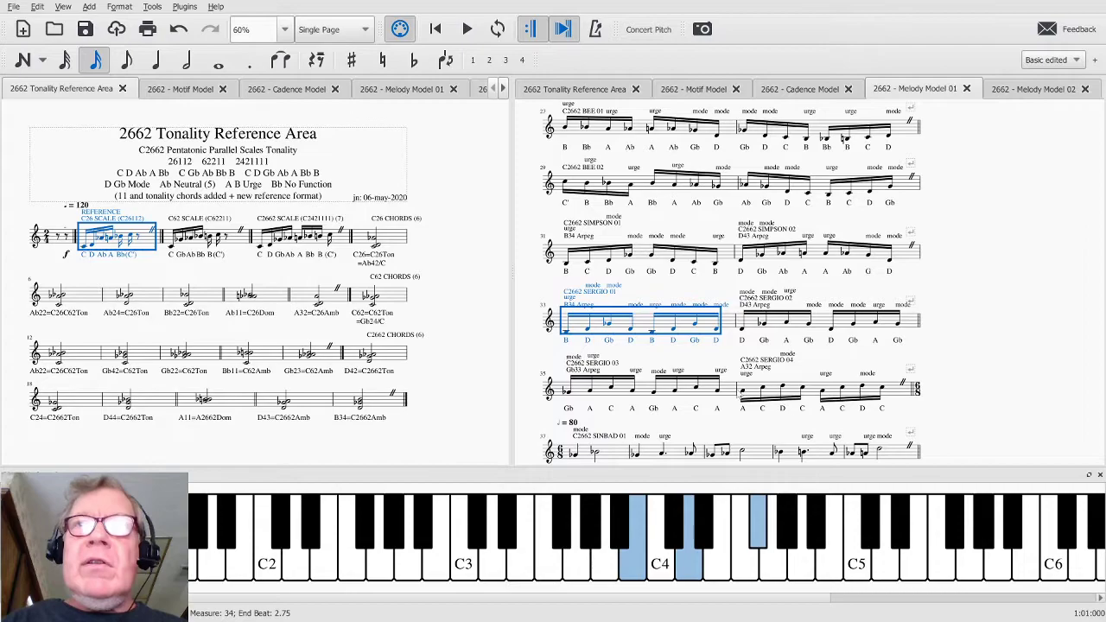
left_click(625, 391)
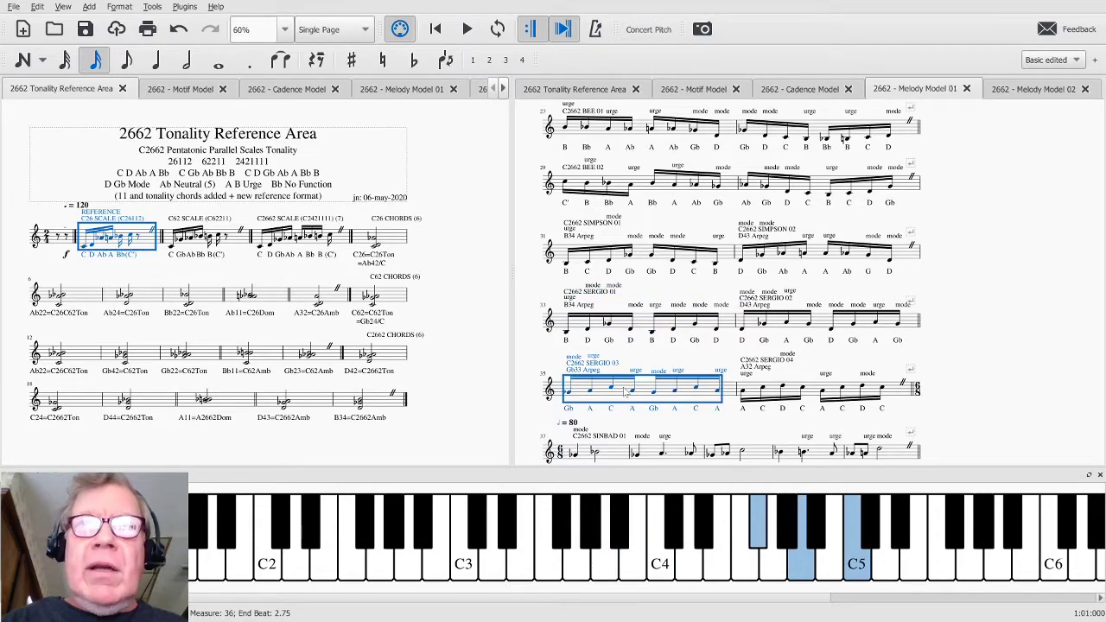
key("space")
key("space")
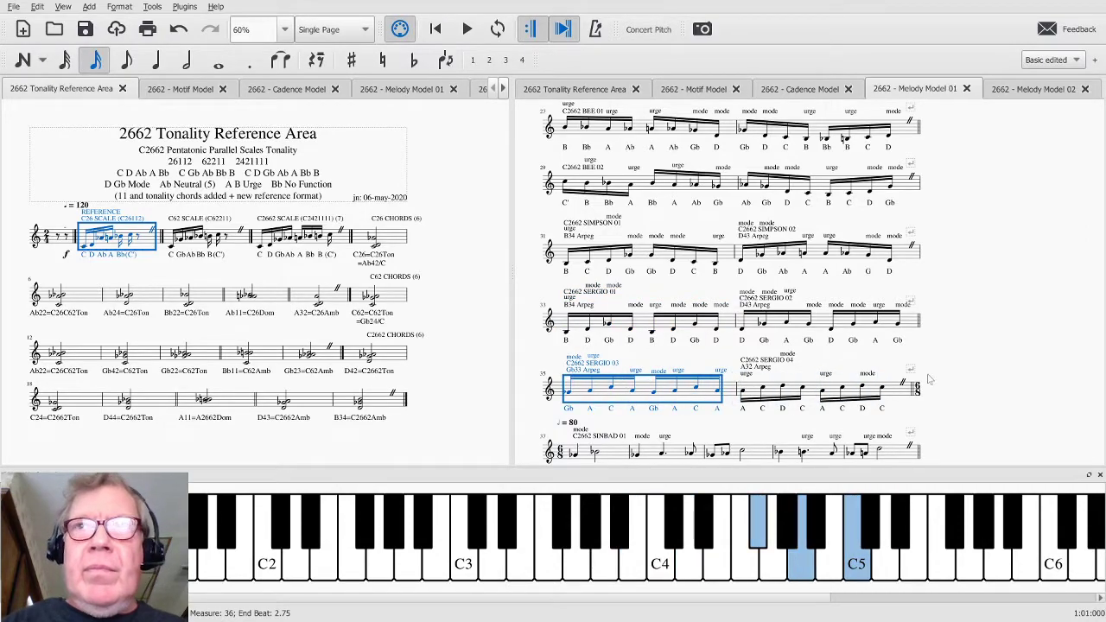
key("Escape")
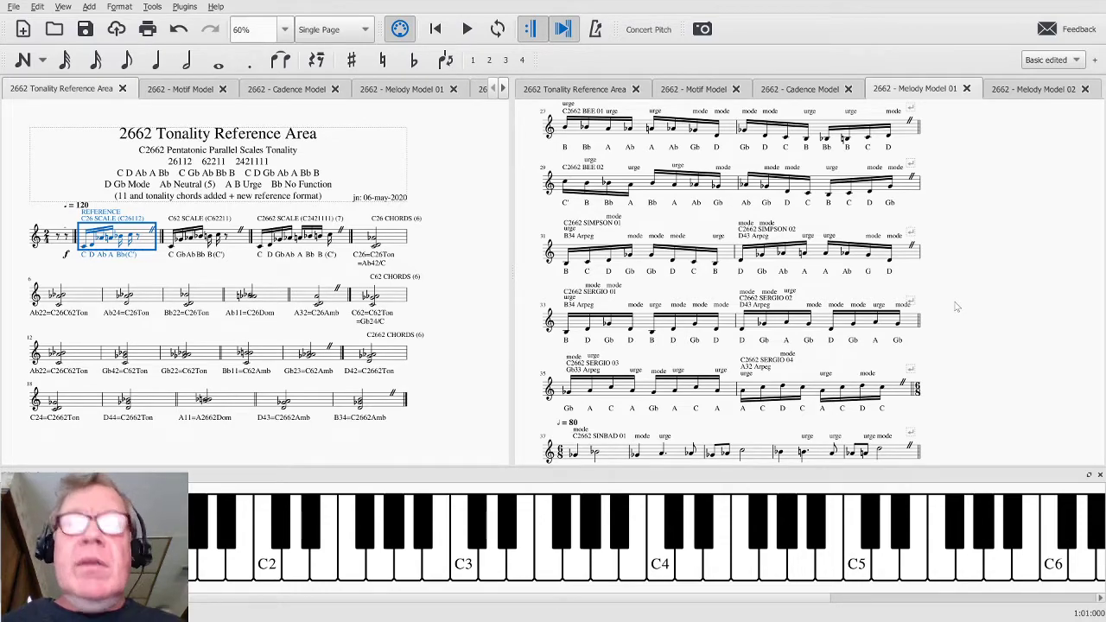
Circle 'dissonant<=>consonant (upside down)' on the first Rambling Melodies notes, then return to MuseScore.
key("alt+Tab")
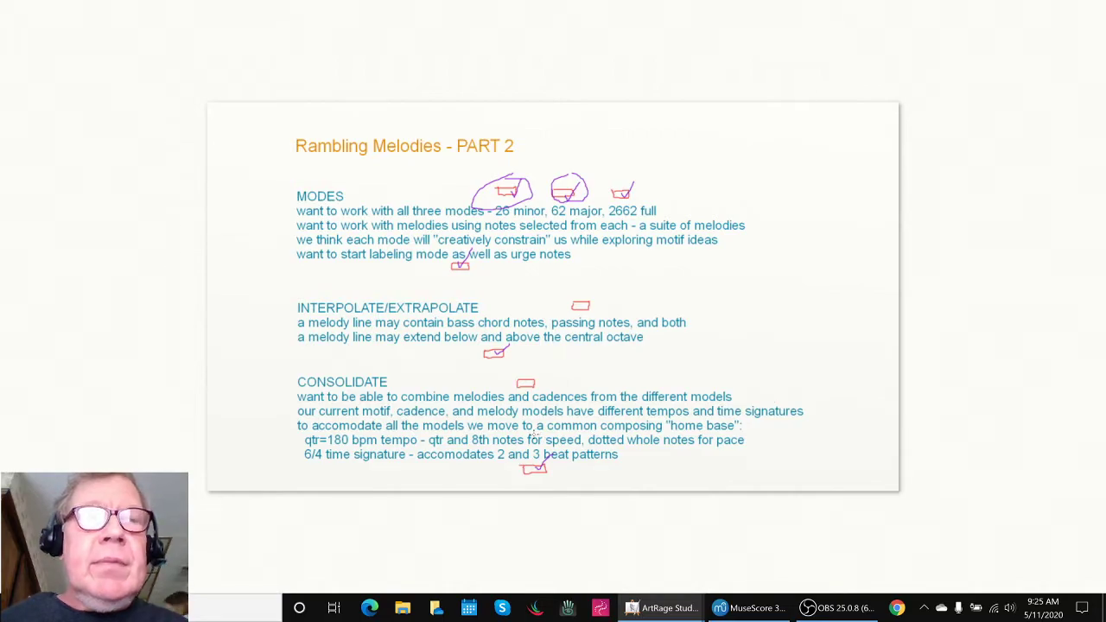
key("alt+Tab")
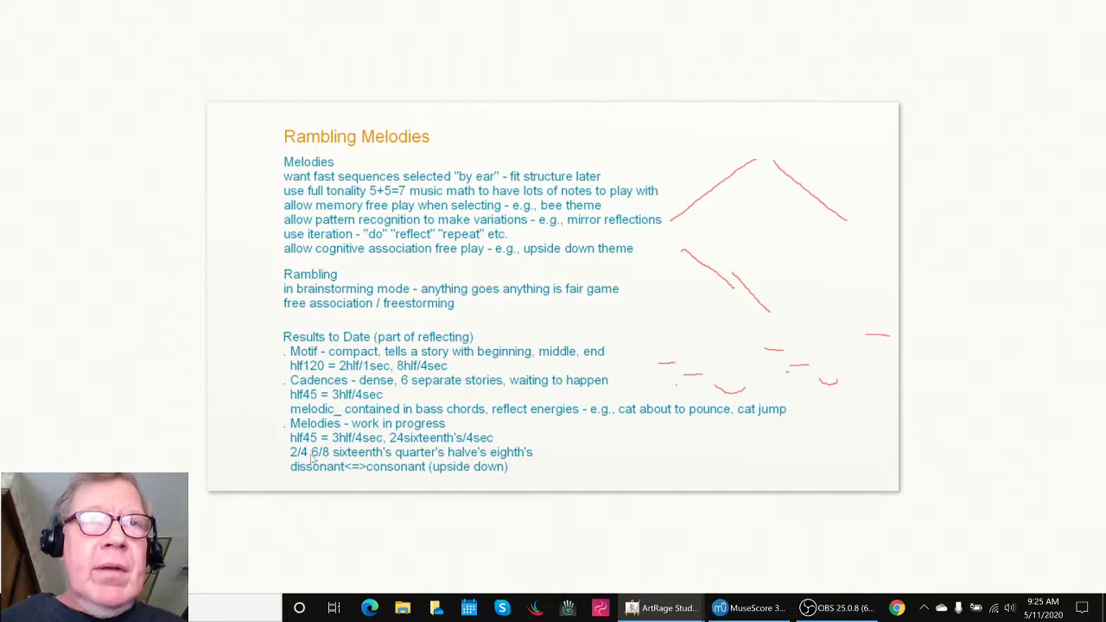
mouse_move(298, 453)
left_mouse_down()
mouse_move(283, 457)
mouse_move(295, 472)
left_mouse_up()
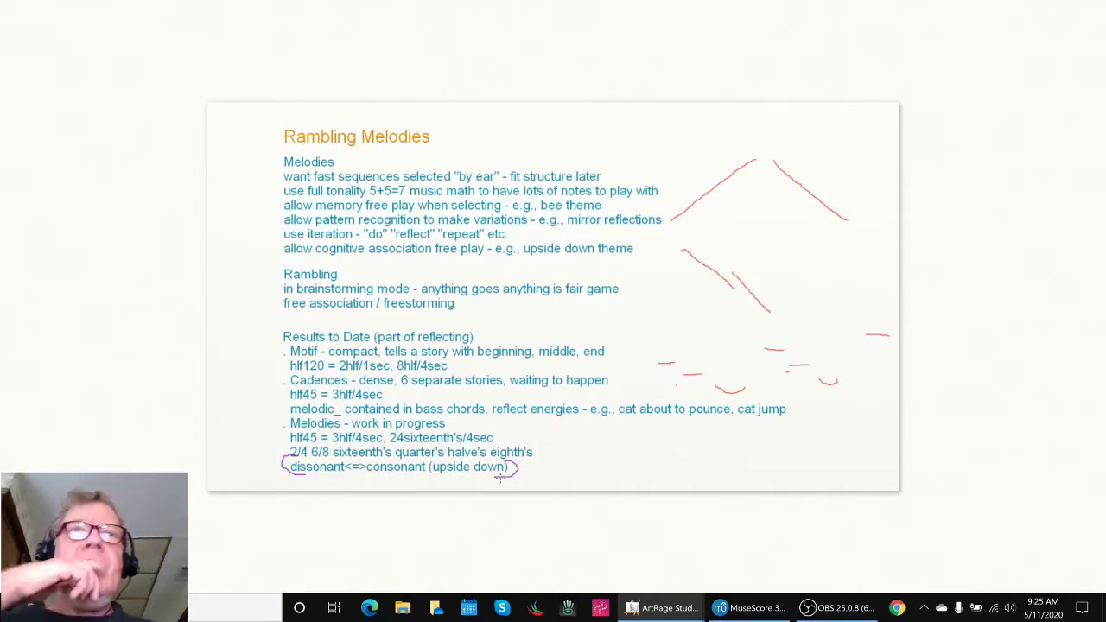
key("alt+Tab")
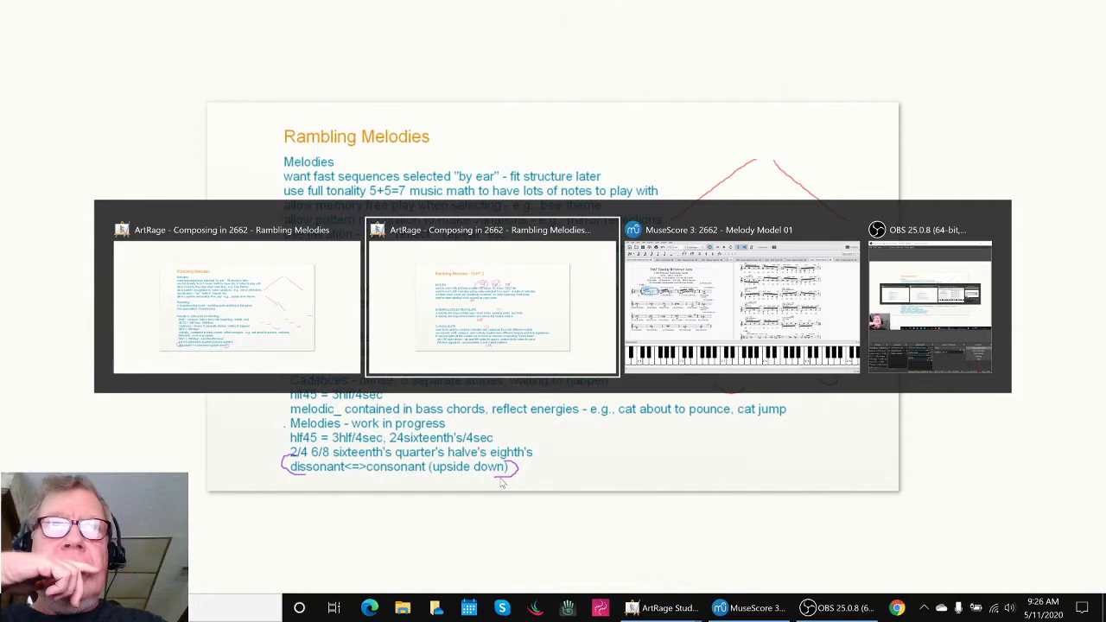
key("alt+Tab")
key("alt+Tab")
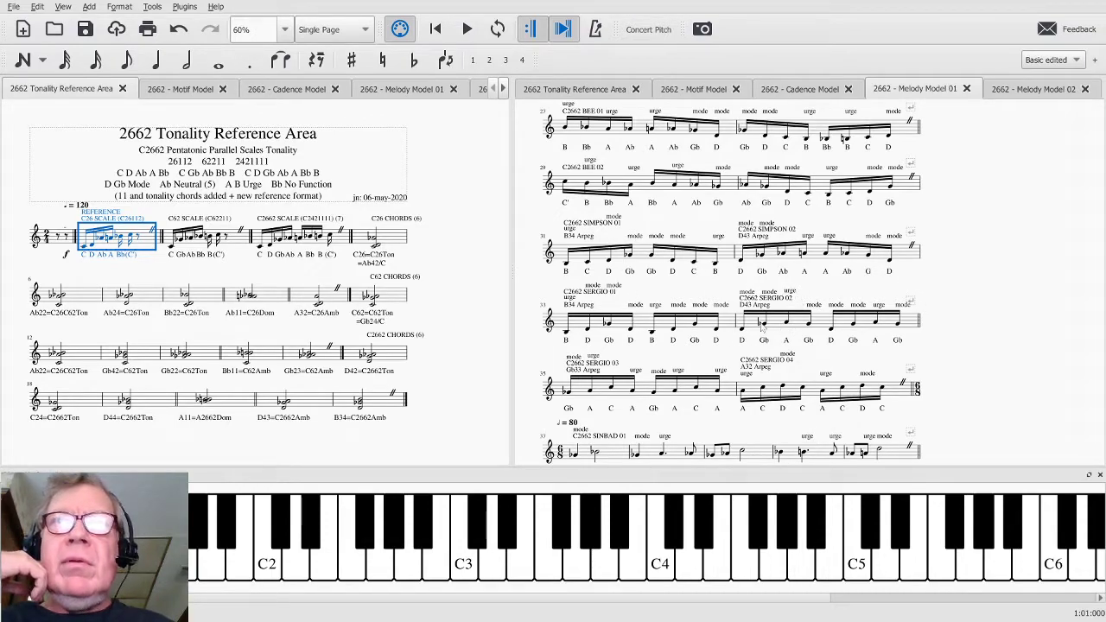
Play back Melody Model 01's SINBAD 01 melody, then show Melody Model 02 in the right pane.
left_click(617, 329)
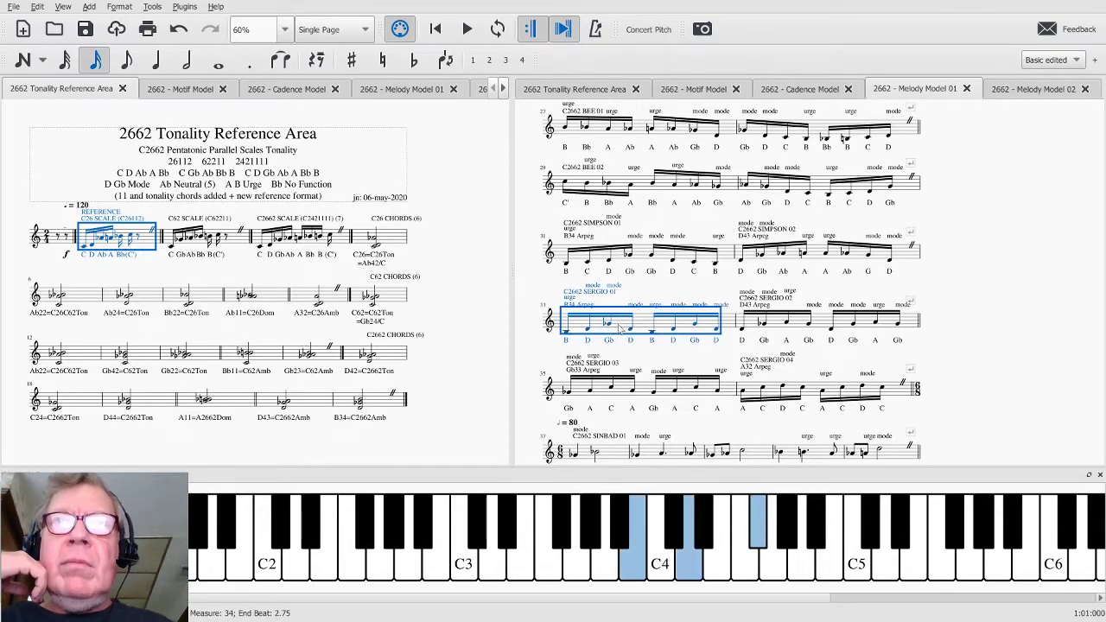
scroll(715, 374, "down", 3)
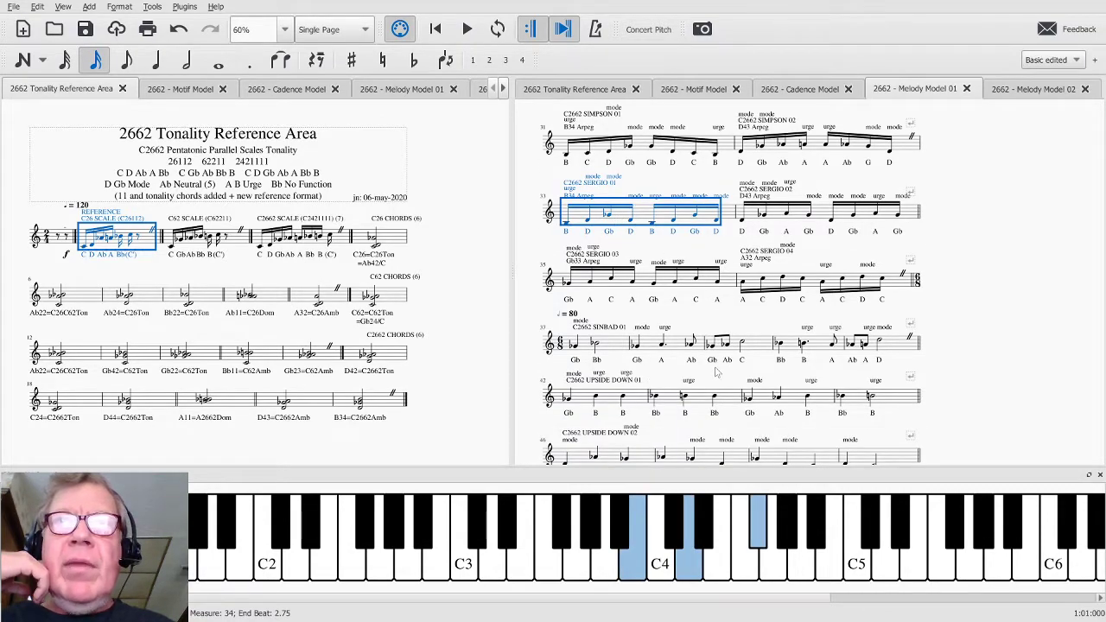
scroll(716, 372, "down", 4)
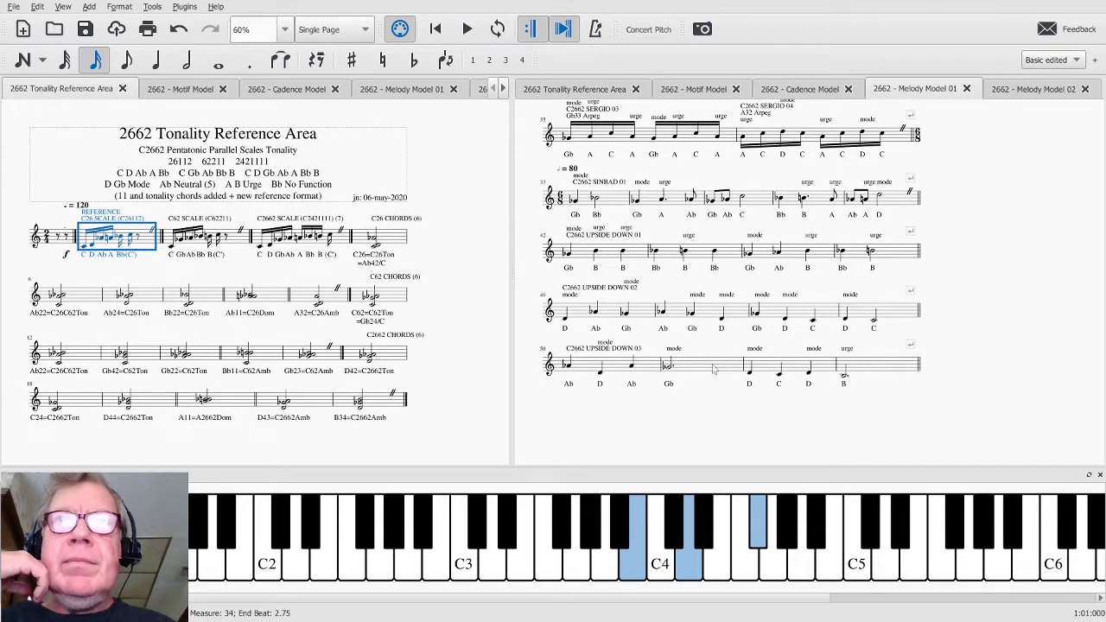
scroll(715, 370, "up", 2)
left_click(604, 273)
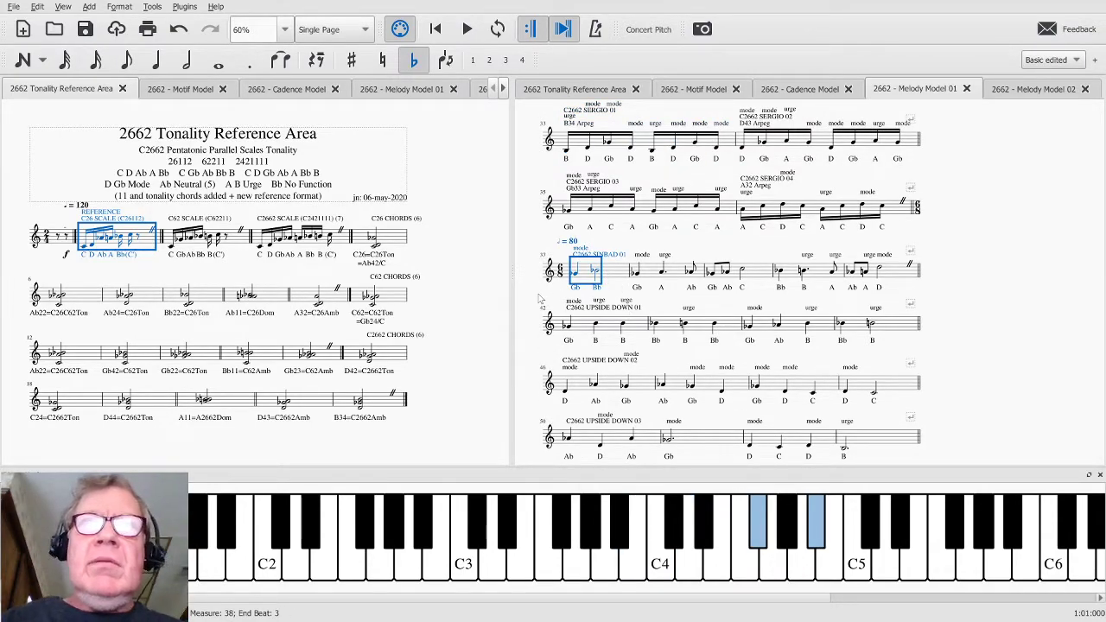
key("space")
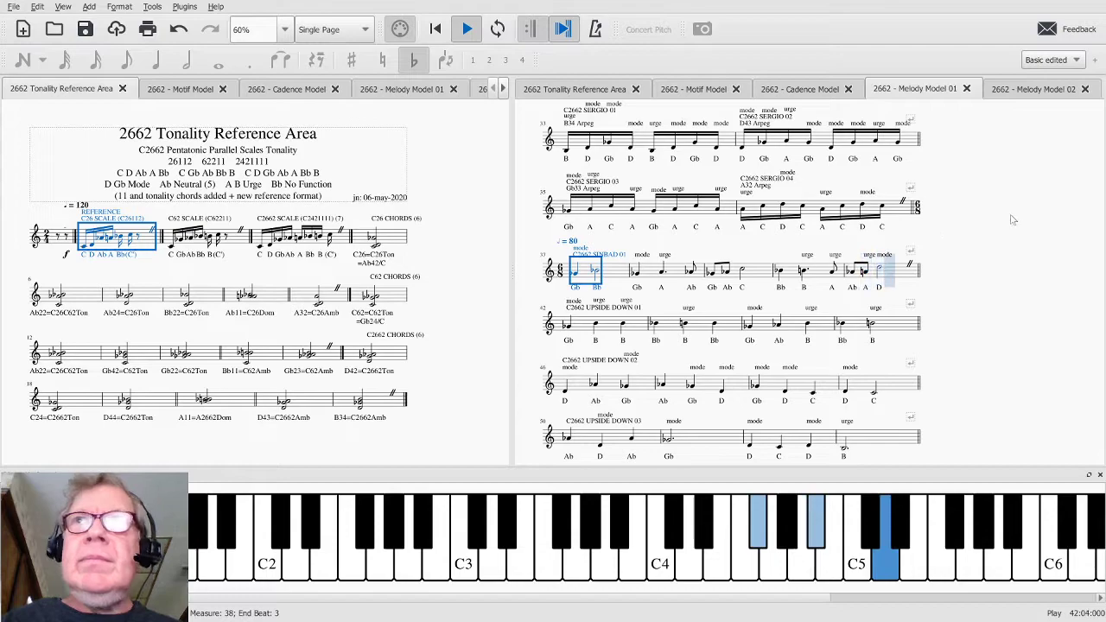
key("space")
left_click(1021, 91)
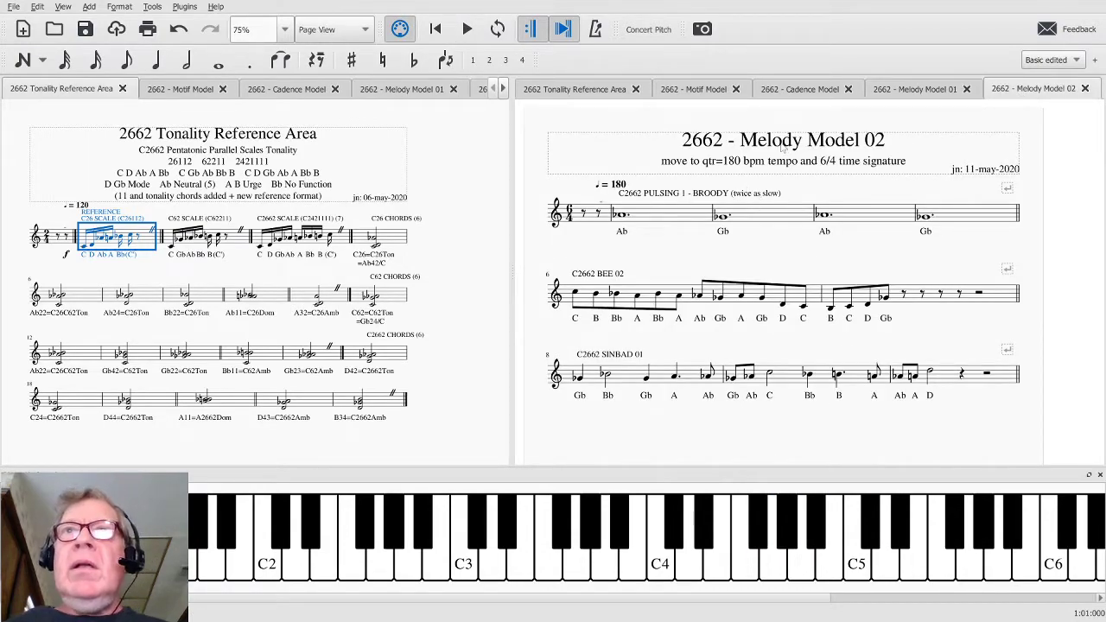
Inspect the Melody Model 02 subtitle text without changing it.
left_click(697, 166)
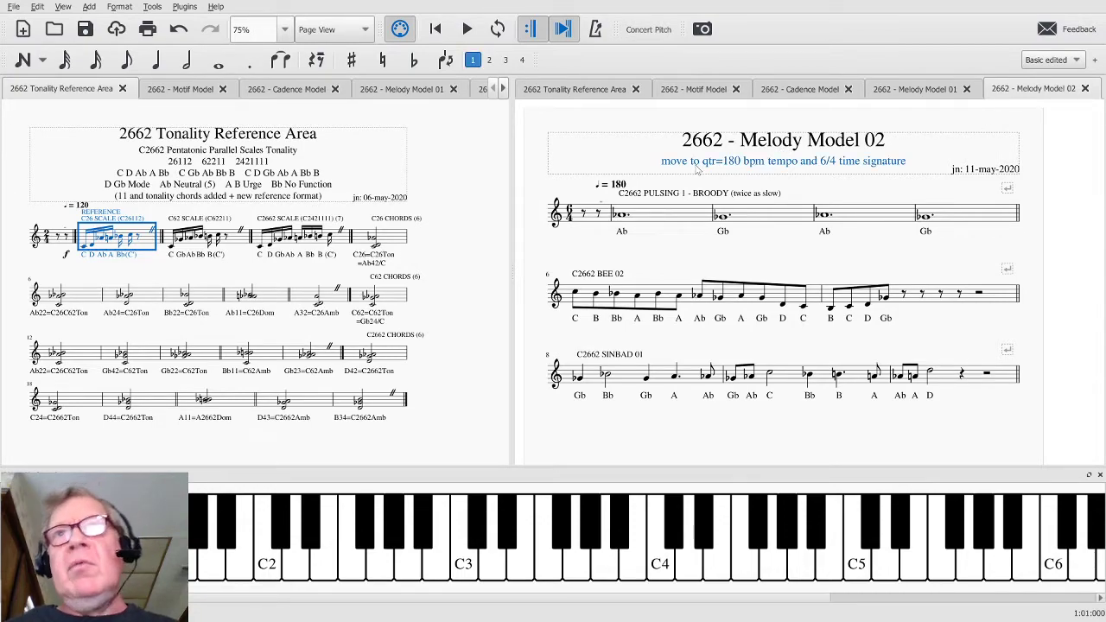
double_click(828, 165)
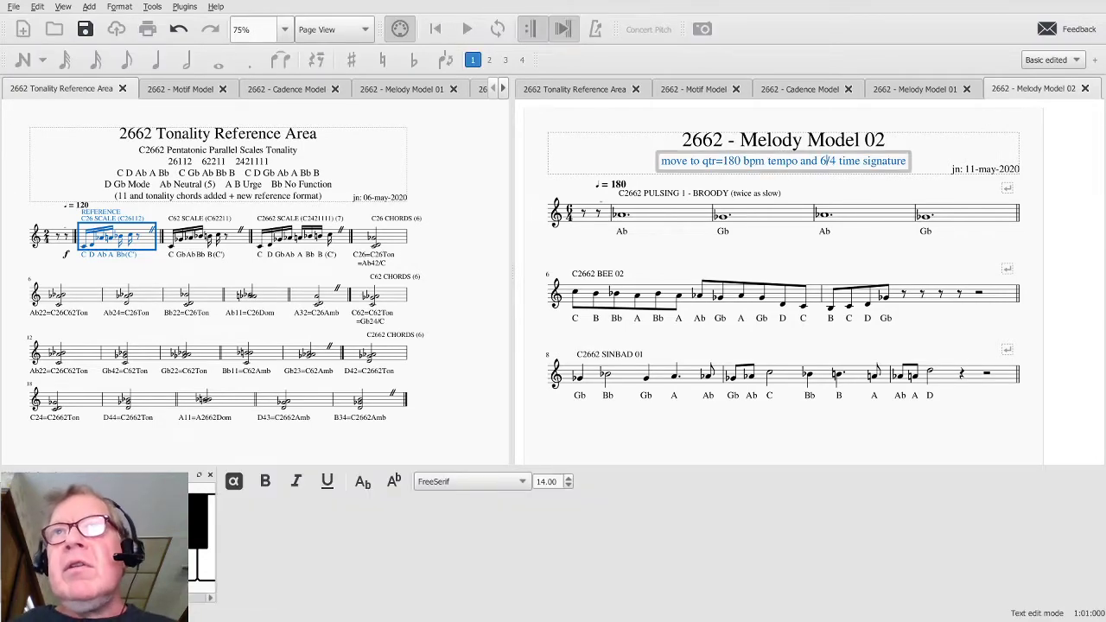
left_click(778, 251)
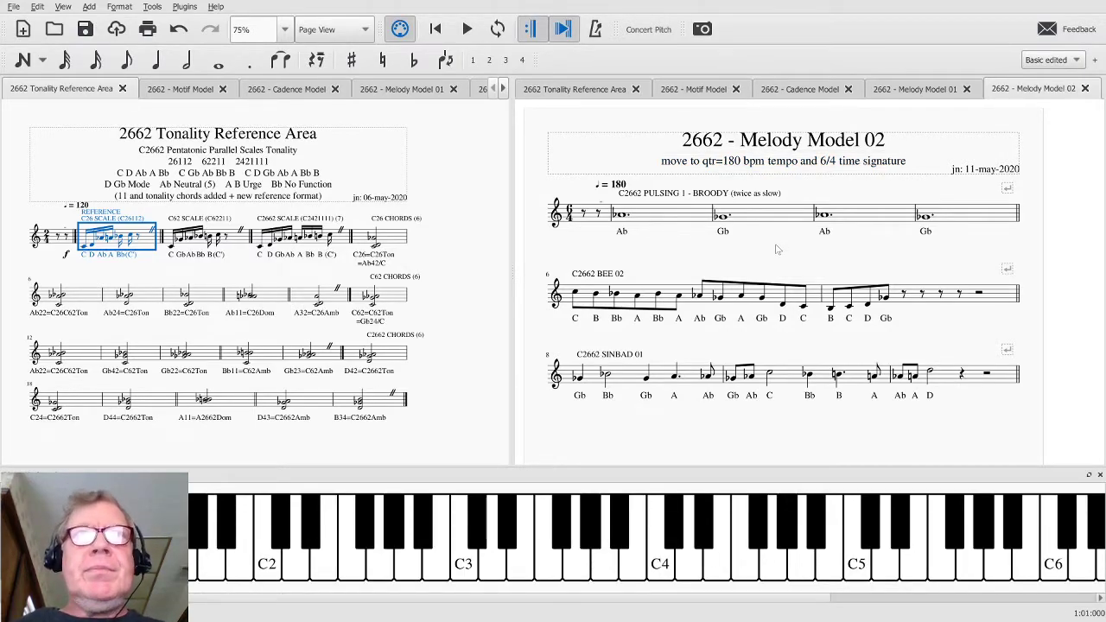
Show Melody Model 01 in the left pane and inspect its C2662 SCALE UP and PULSING 1 - BROODY labels.
left_click(427, 89)
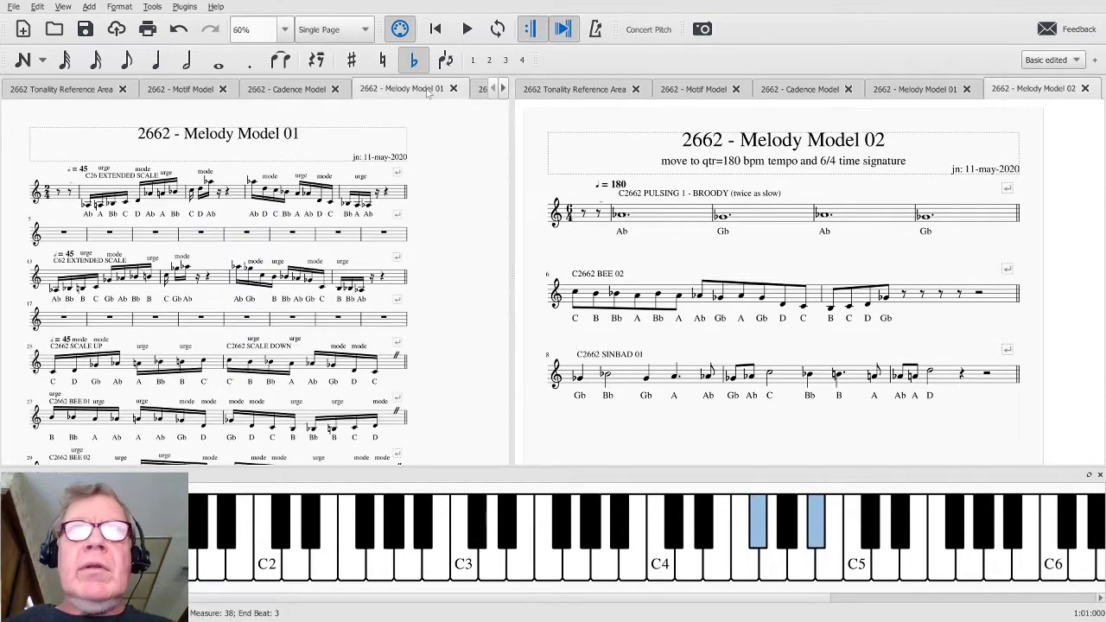
left_click(442, 184)
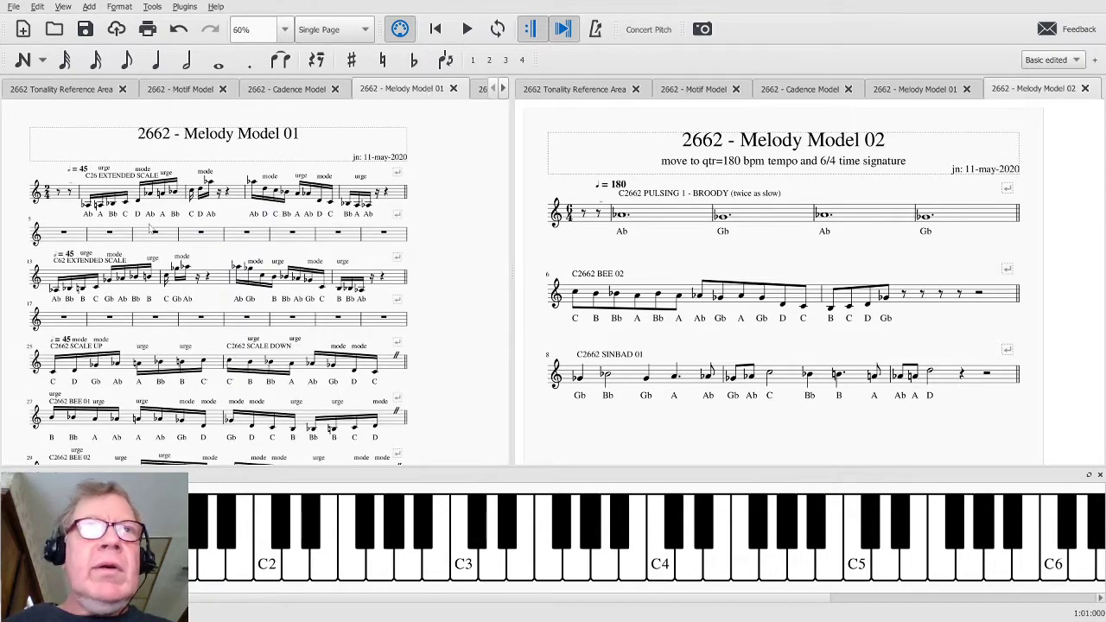
scroll(152, 242, "down", 2)
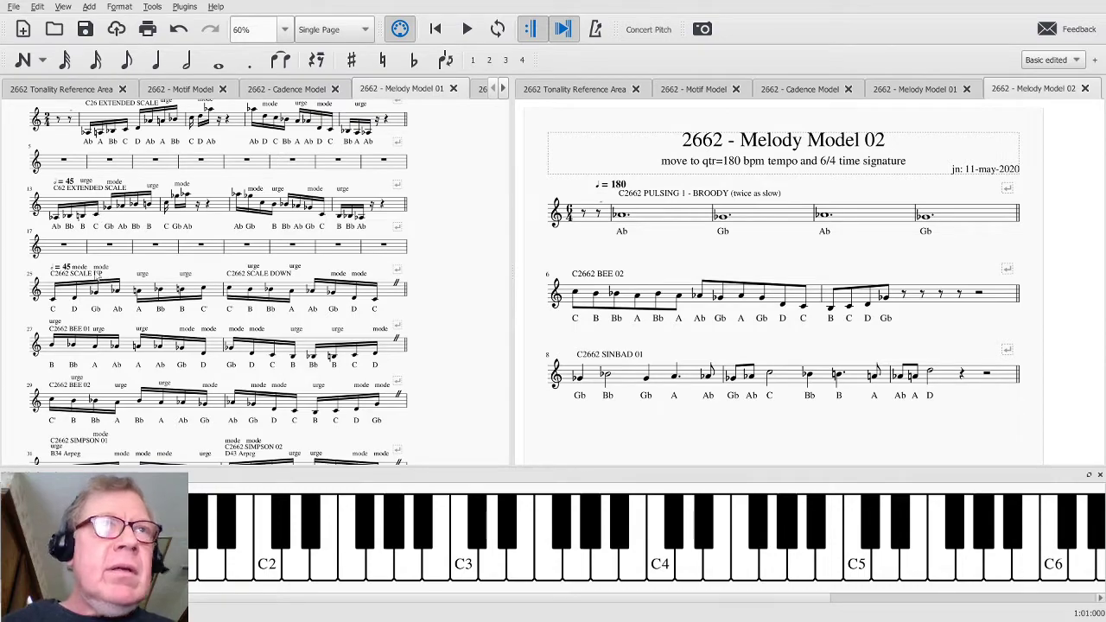
double_click(94, 269)
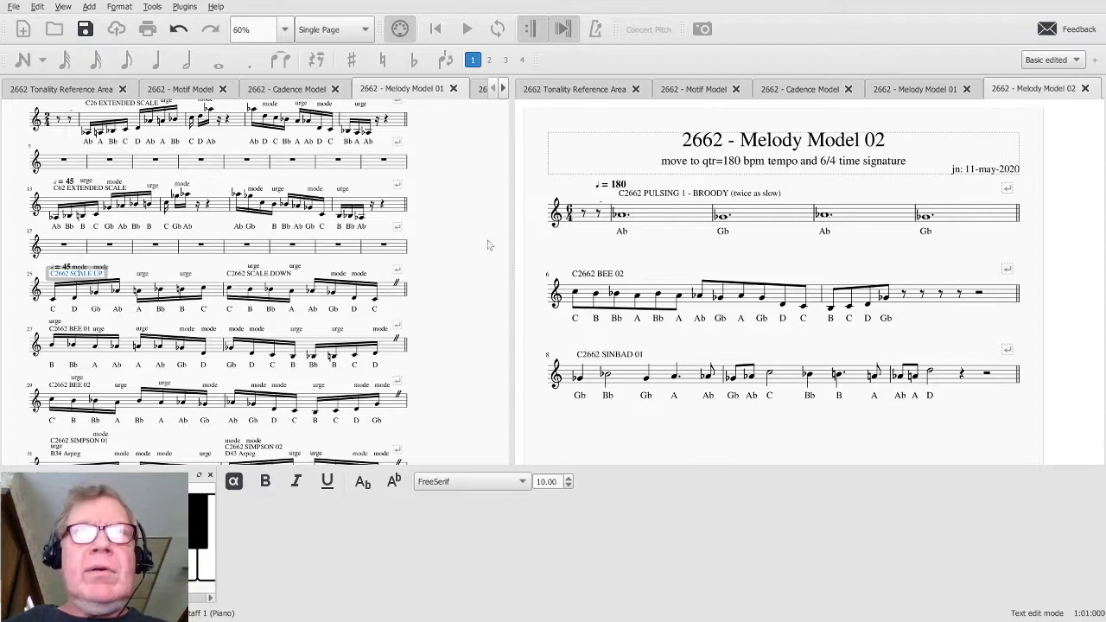
double_click(637, 205)
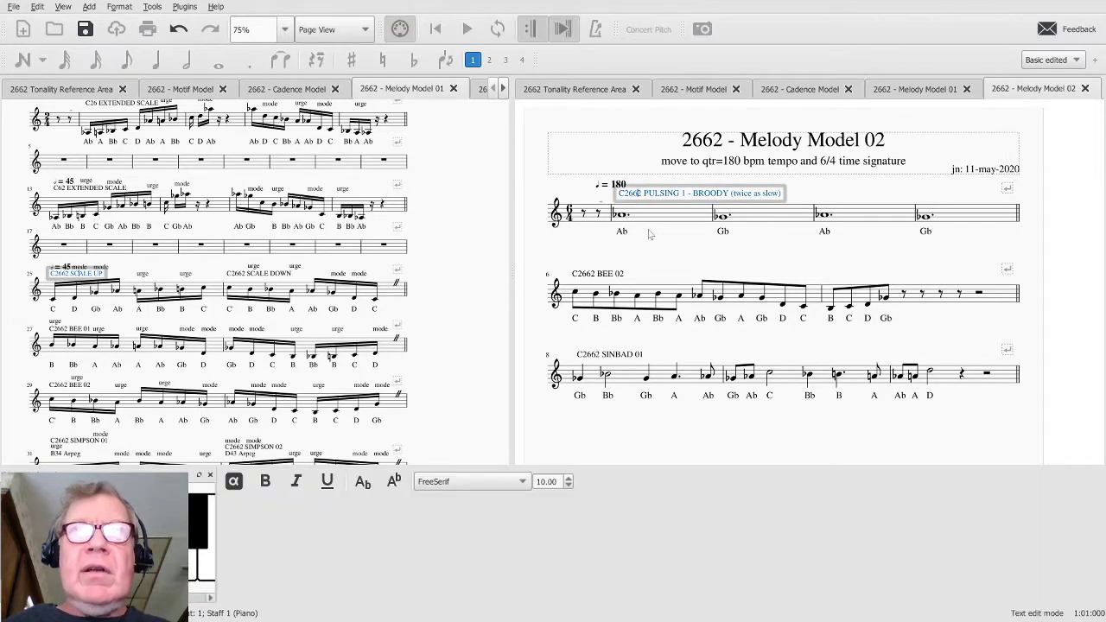
key("Escape")
key("Escape")
scroll(450, 247, "up", 3)
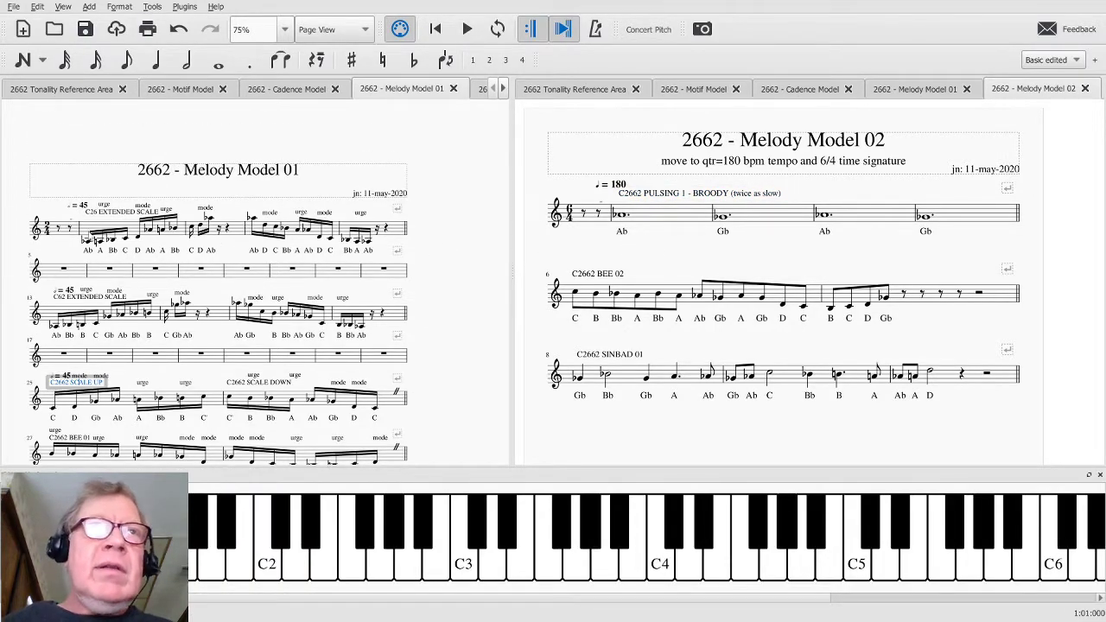
left_click(91, 229)
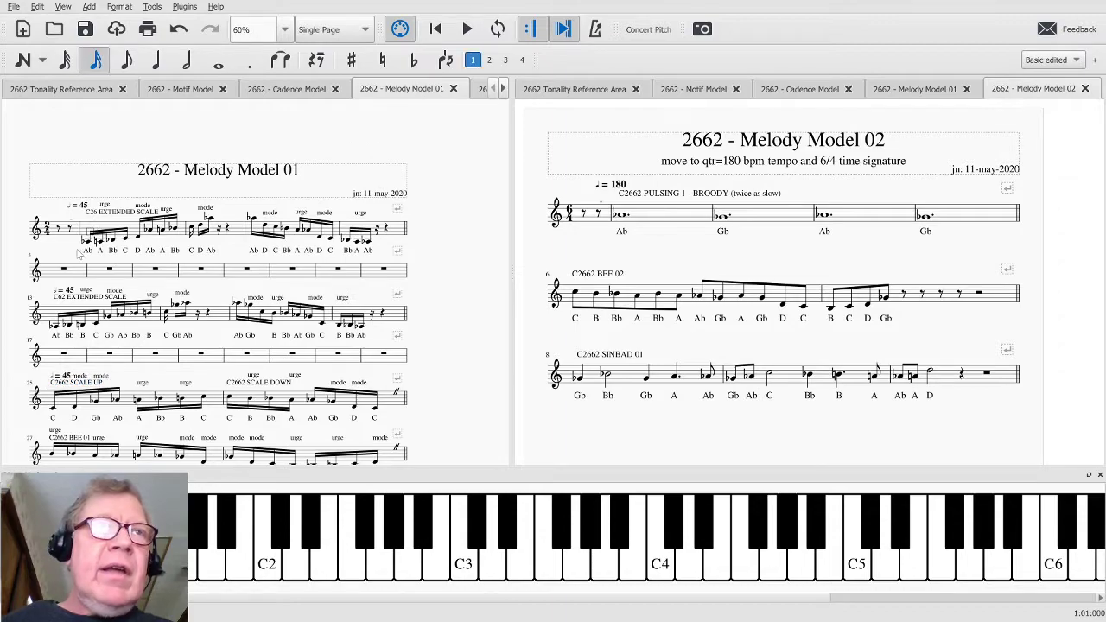
left_click(52, 329)
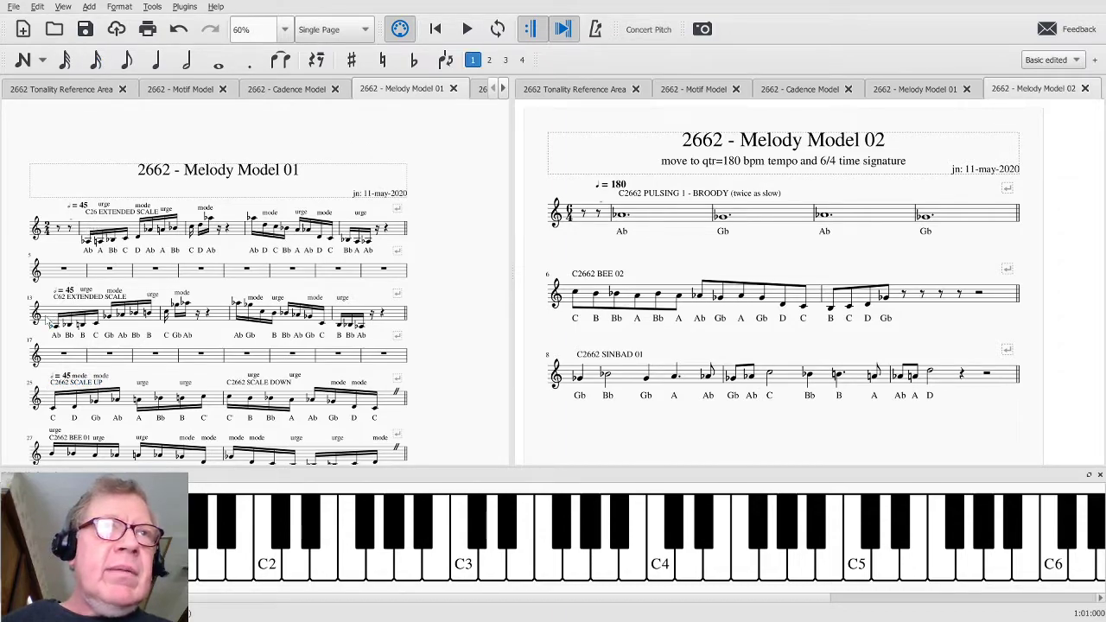
left_click(85, 406)
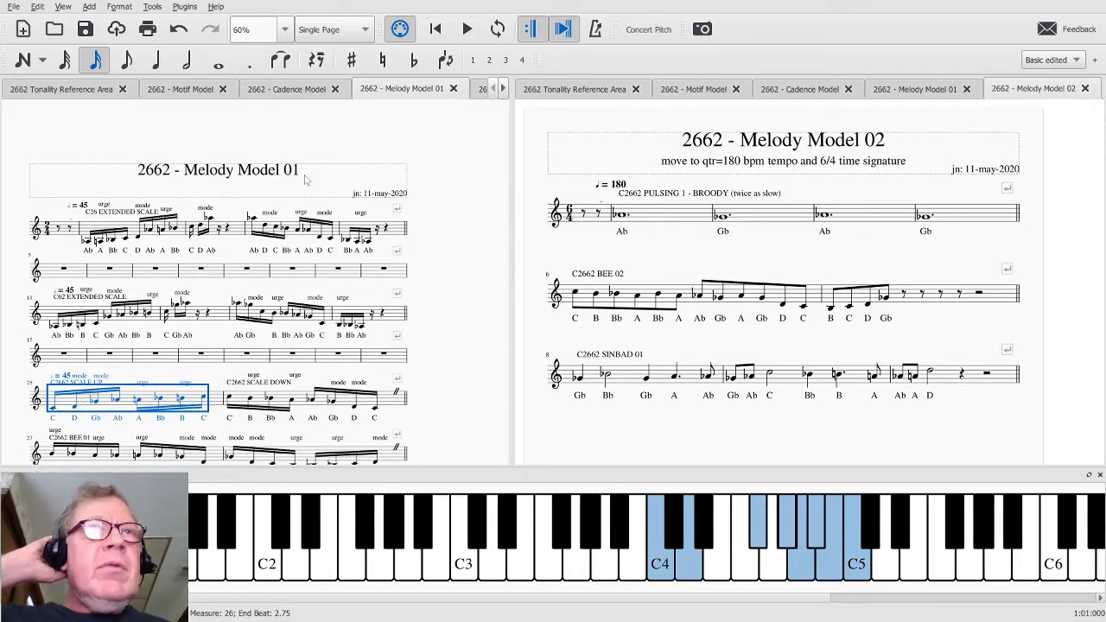
left_click(373, 154)
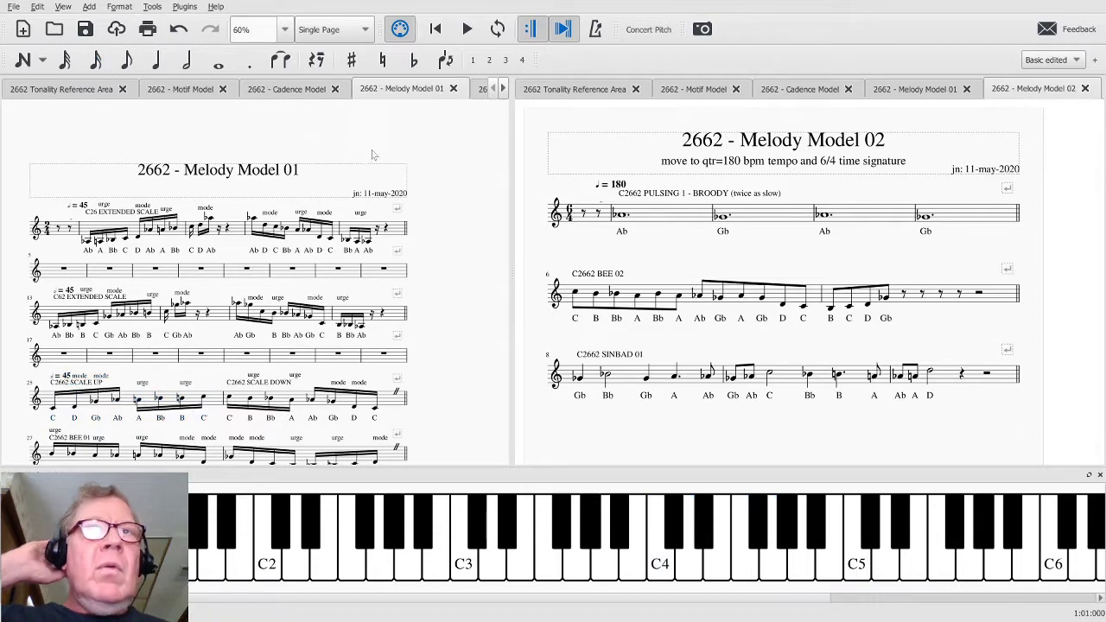
left_click(643, 243)
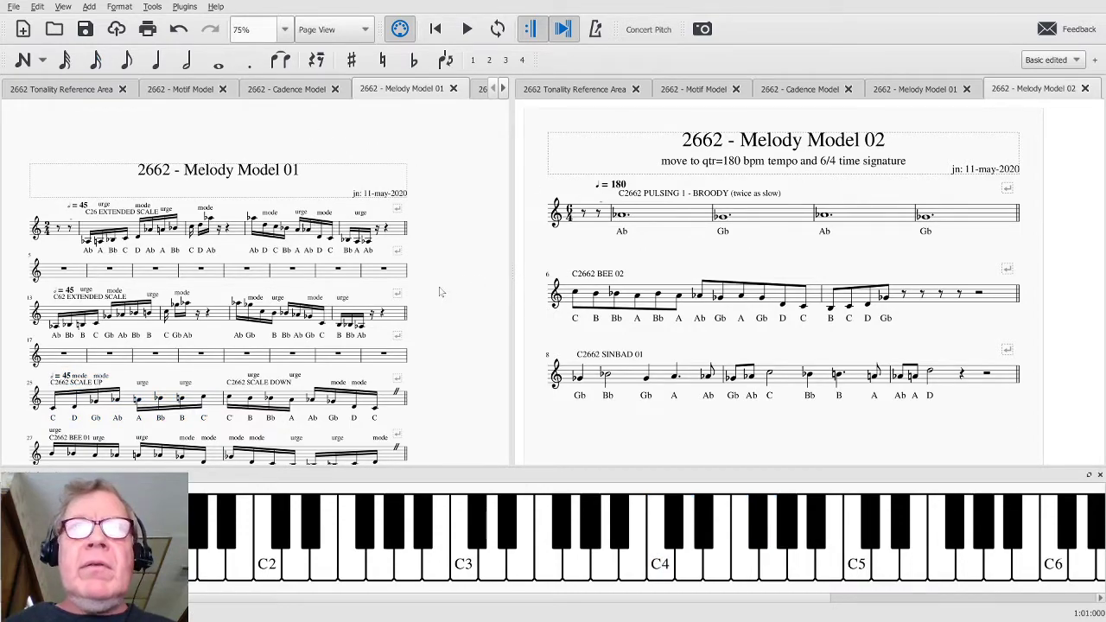
left_click(467, 291)
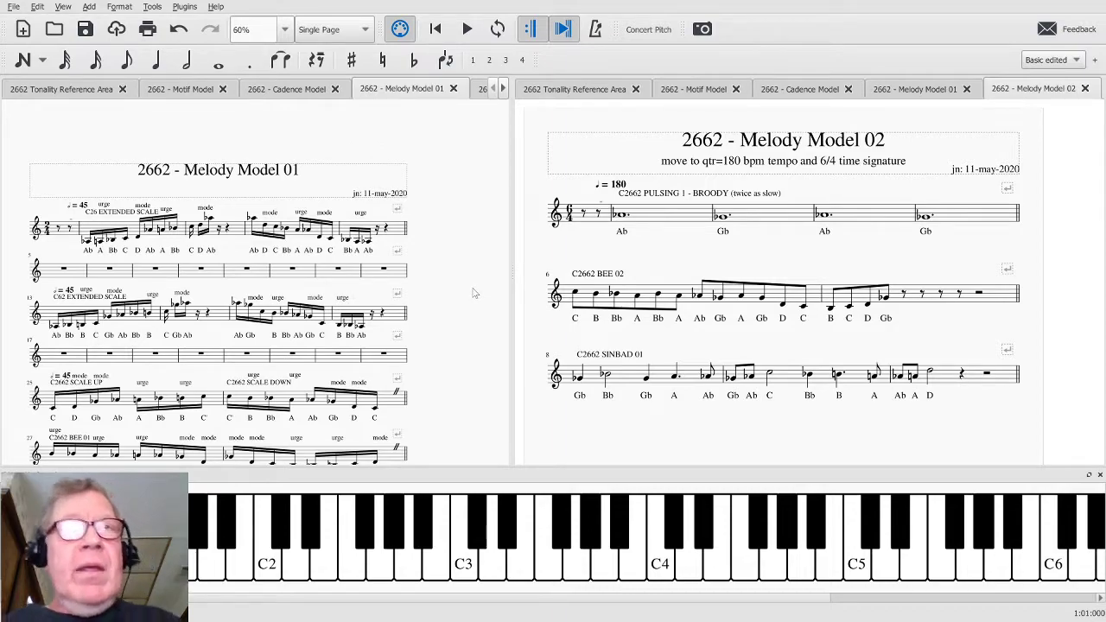
key("alt+Tab")
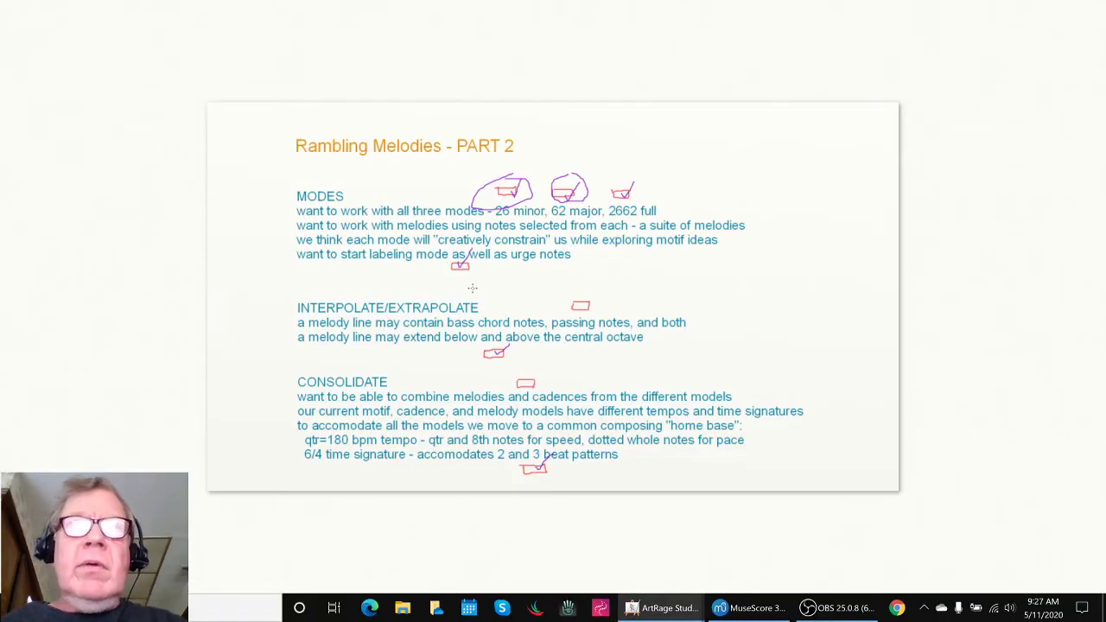
Undo the MODES circles and trial INTERPOLATE/CONSOLIDATE checkmarks in ArtRage, then bring OBS forward.
key("ctrl+z")
key("ctrl+z")
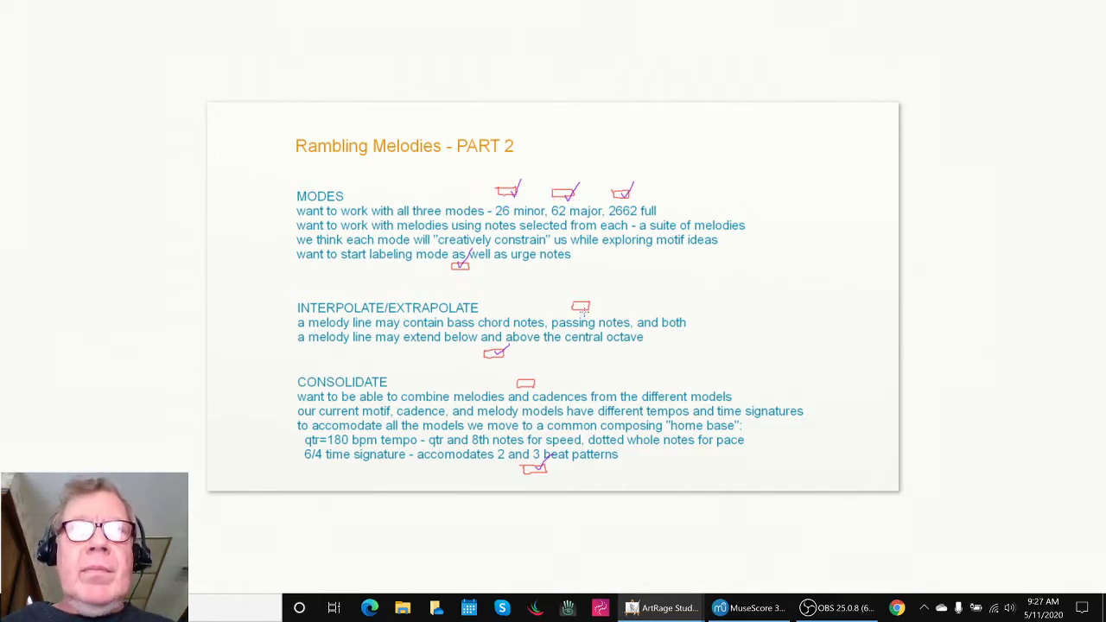
left_click_drag(577, 303, 598, 283)
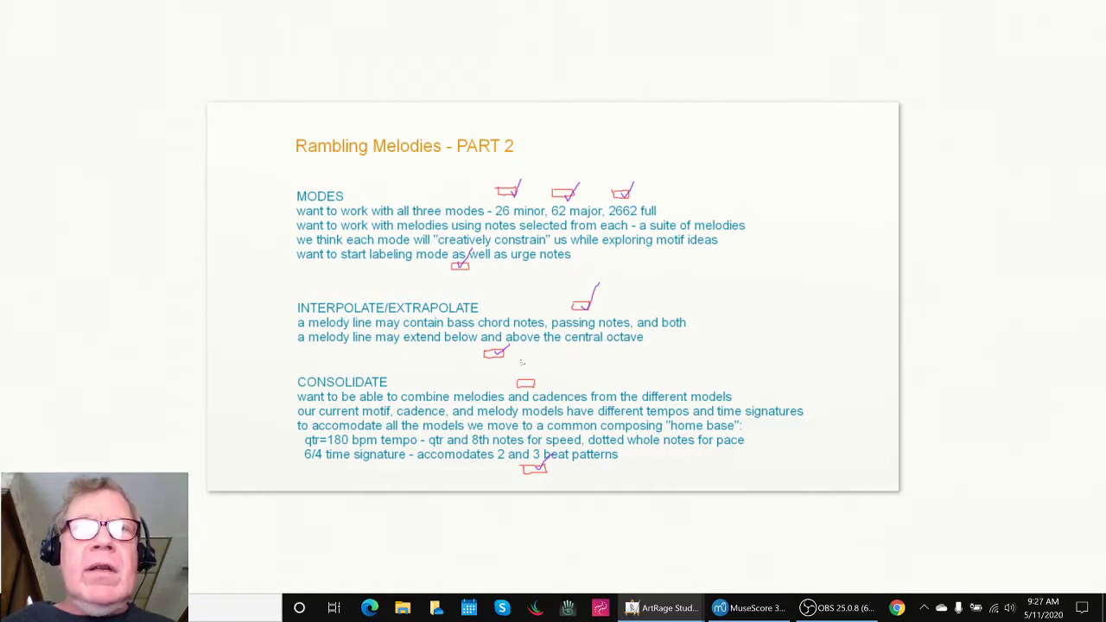
mouse_move(528, 380)
left_mouse_down()
mouse_move(536, 385)
mouse_move(562, 354)
left_mouse_up()
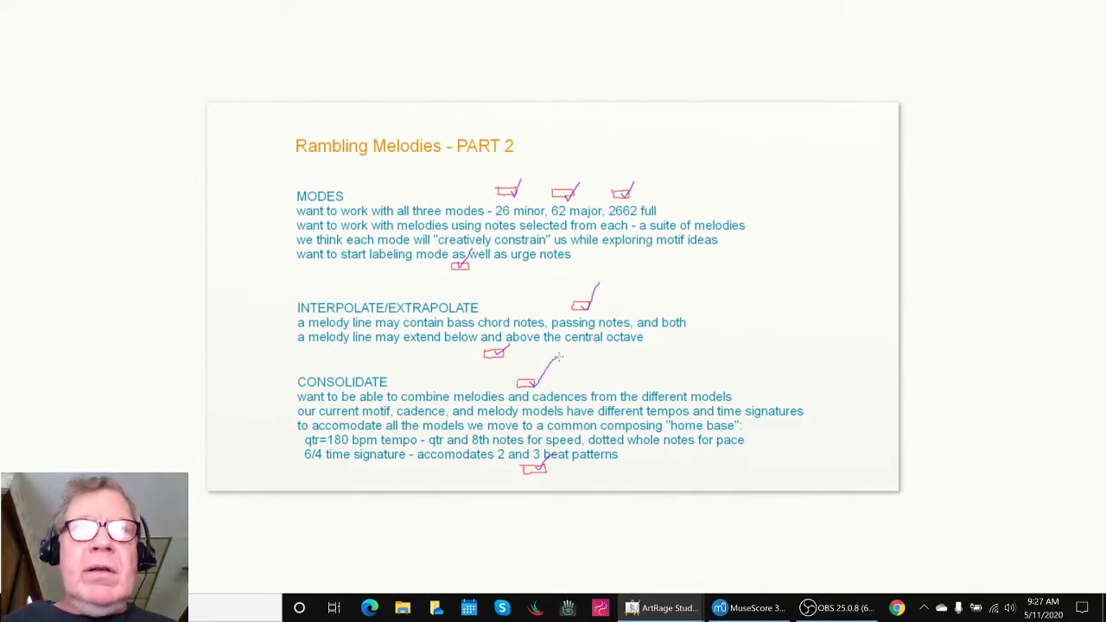
key("ctrl+z")
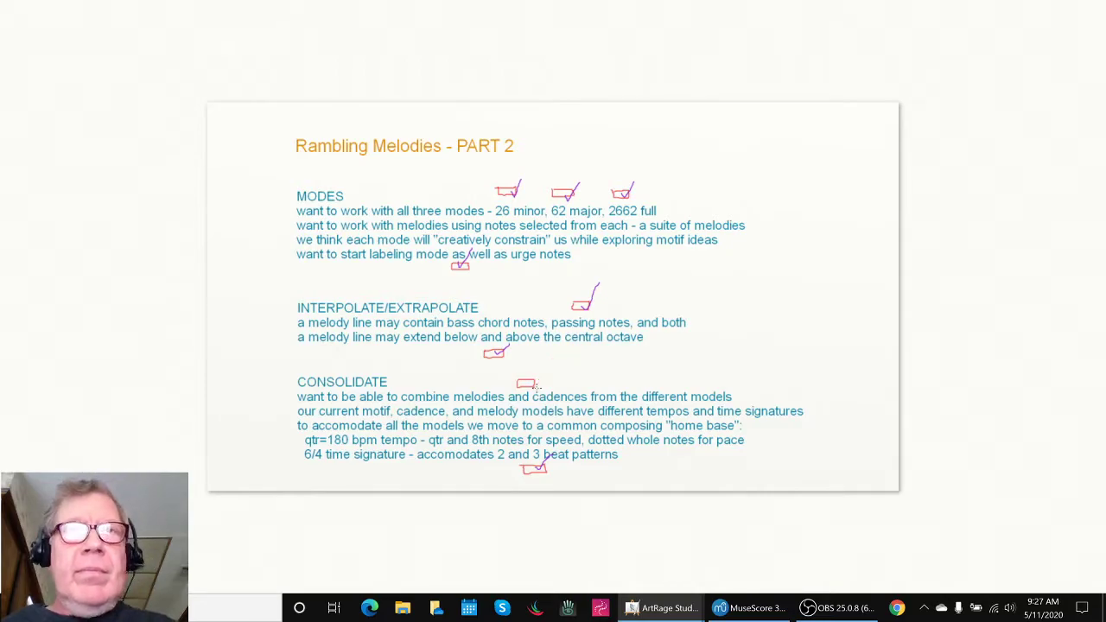
key("ctrl+z")
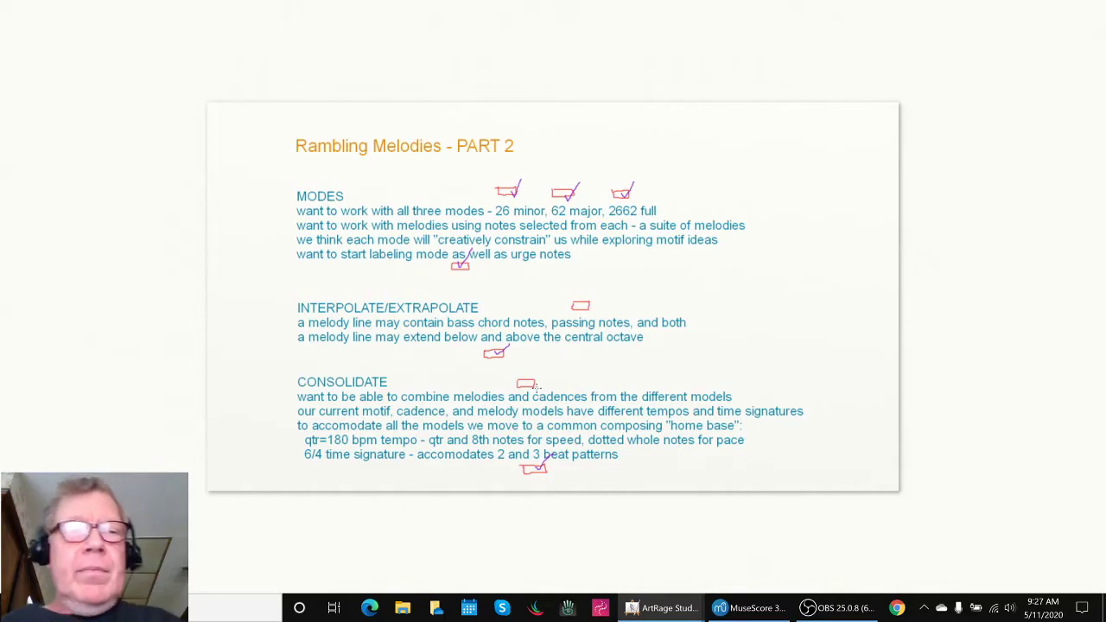
key("alt+Tab")
key("Tab")
key("Tab")
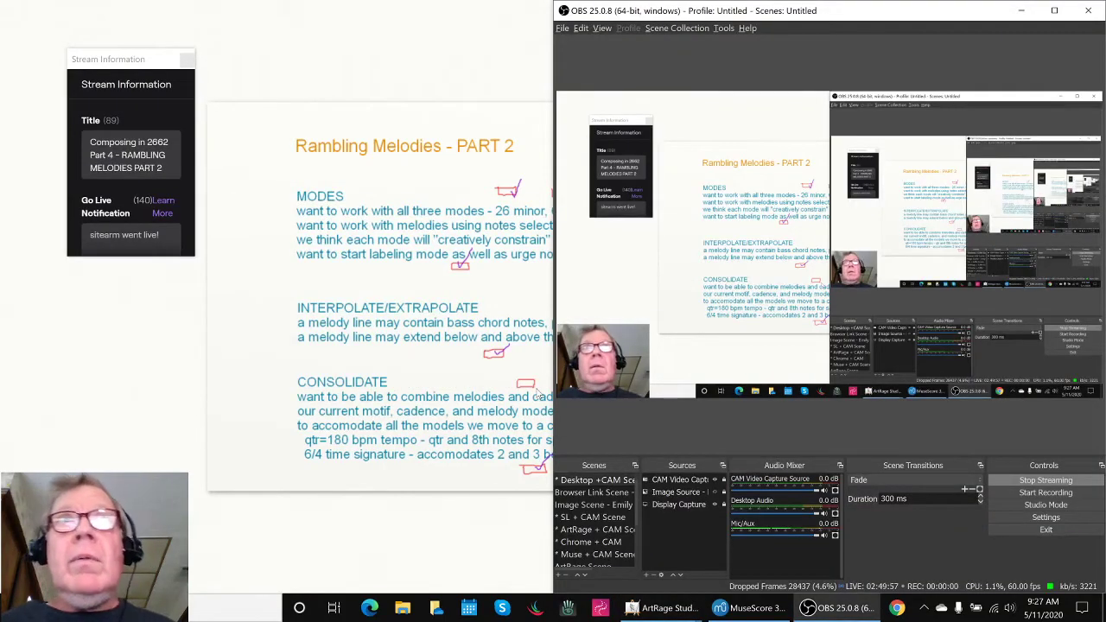